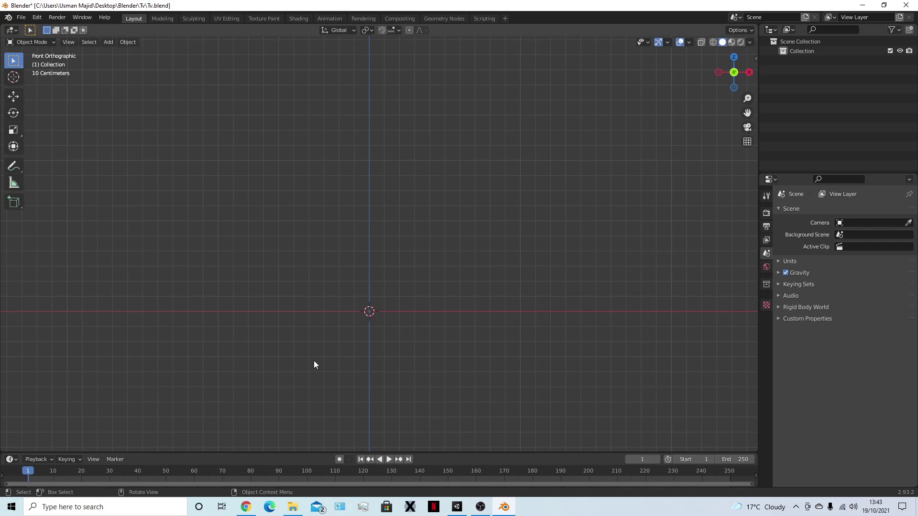
pyautogui.moveTo(331, 369)
pyautogui.keyDown('shift'); pyautogui.mouseDown(button='middle')
pyautogui.moveTo(314, 337)
pyautogui.moveTo(315, 359)
pyautogui.mouseUp(button='middle'); pyautogui.keyUp('shift')
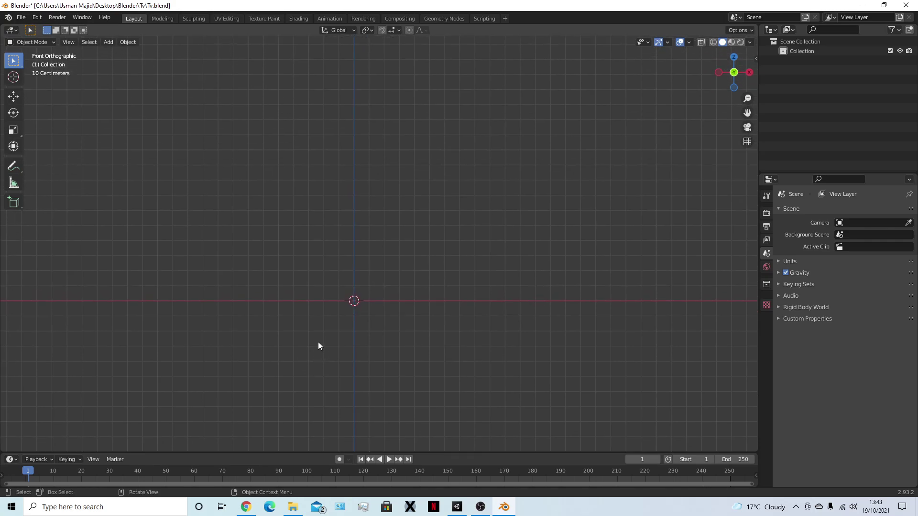
pyautogui.hotkey('shift', 'a')
pyautogui.moveTo(309, 301)
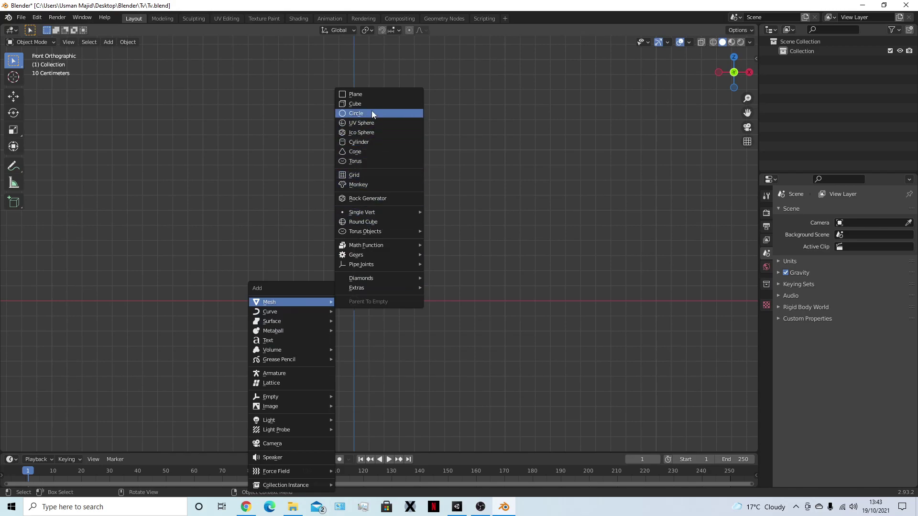
pyautogui.press('Escape')
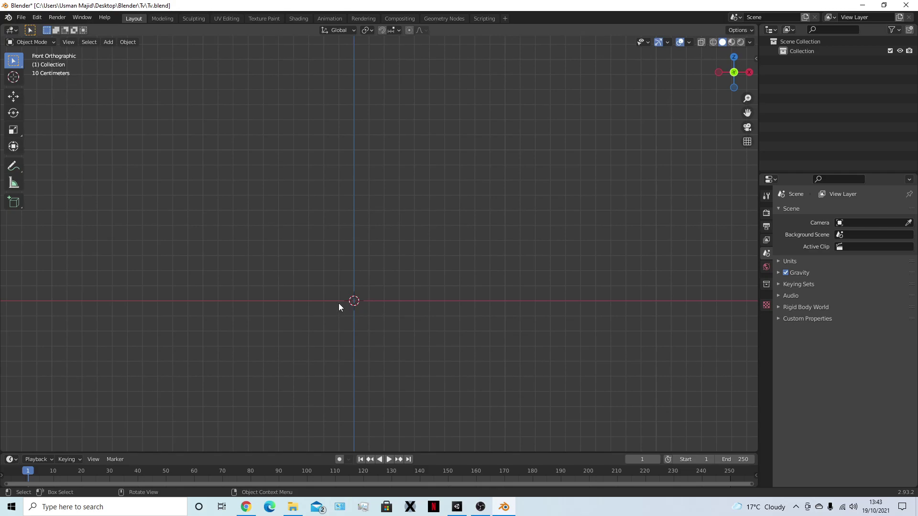
# - Add a cube mesh at the world origin
pyautogui.press('shift')
pyautogui.moveTo(295, 323); pyautogui.dragTo(281, 355, button='middle')
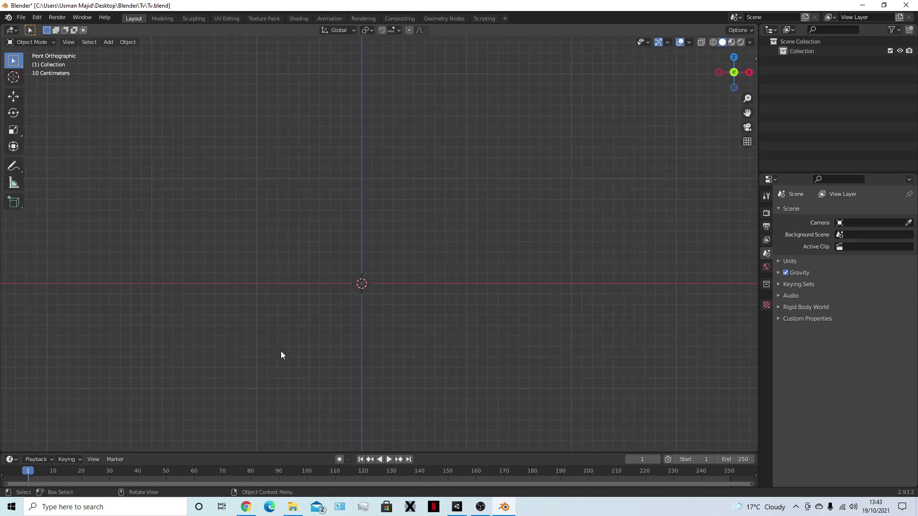
pyautogui.hotkey('shift', 'a')
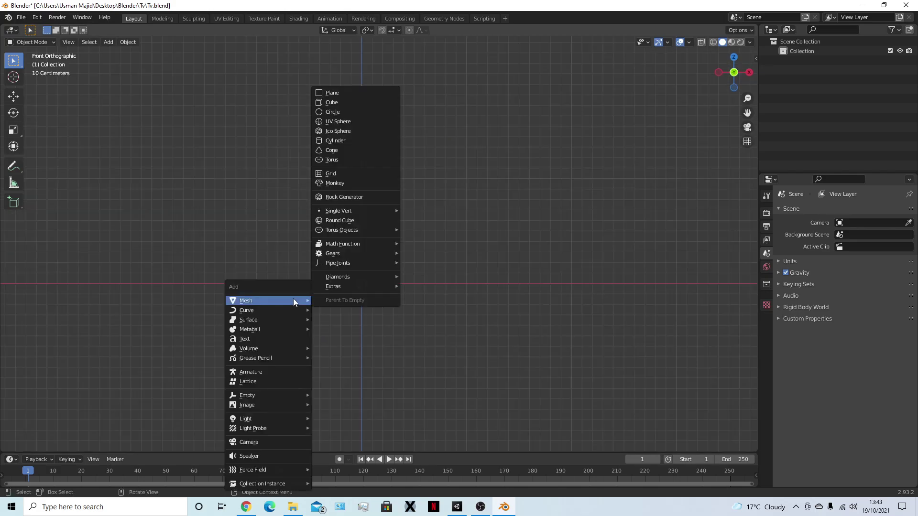
pyautogui.click(346, 102)
pyautogui.moveTo(359, 312); pyautogui.dragTo(345, 348, button='middle')
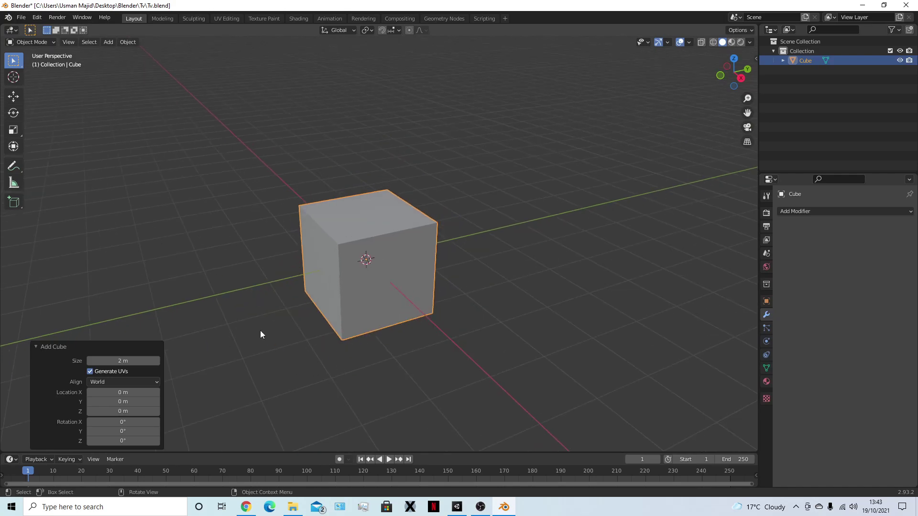
# - Open the cube in Edit Mode with wireframe display and vertex selection, leaving nothing selected
pyautogui.press('Tab')
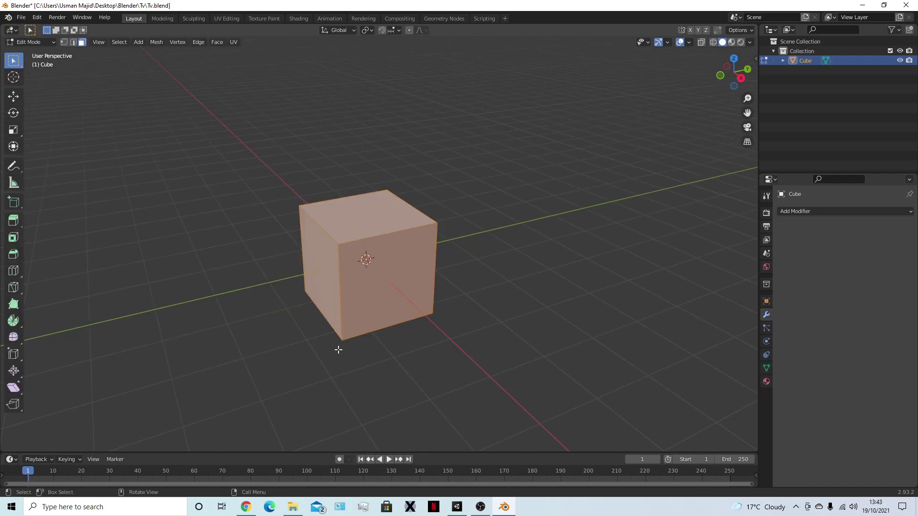
pyautogui.moveTo(338, 350); pyautogui.dragTo(311, 338, button='middle')
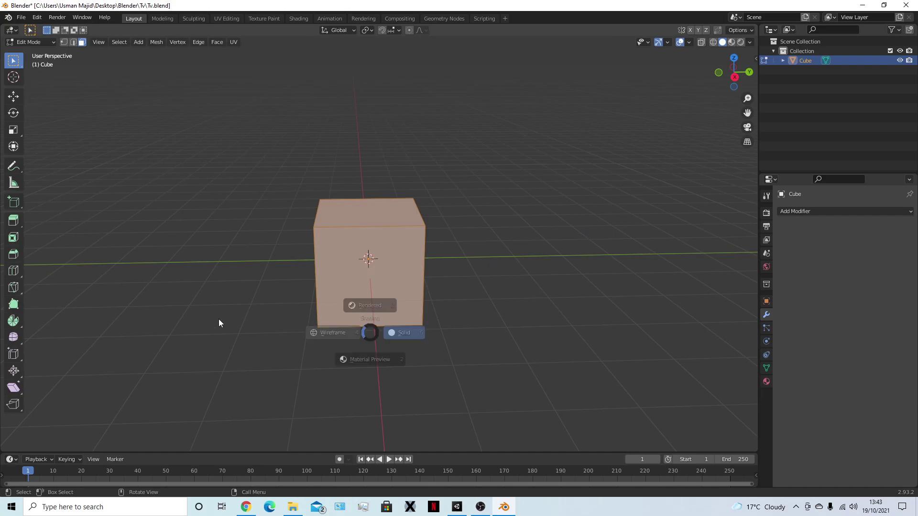
pyautogui.hotkey('alt', 'z')
pyautogui.press('1')
pyautogui.hotkey('alt', 'a')
# - In the right orthographic view, move the cube's entire mesh 1 m along Y and 1 m along Z
pyautogui.press('KP_3')
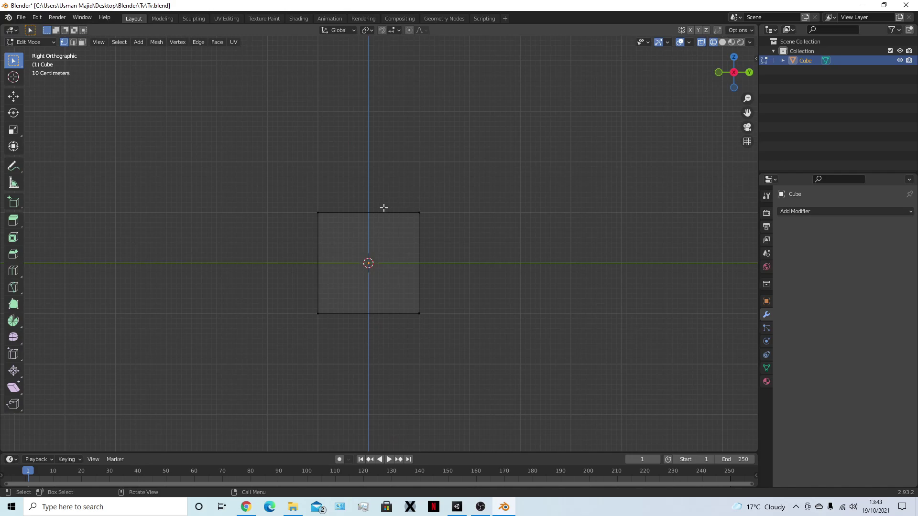
pyautogui.press('a')
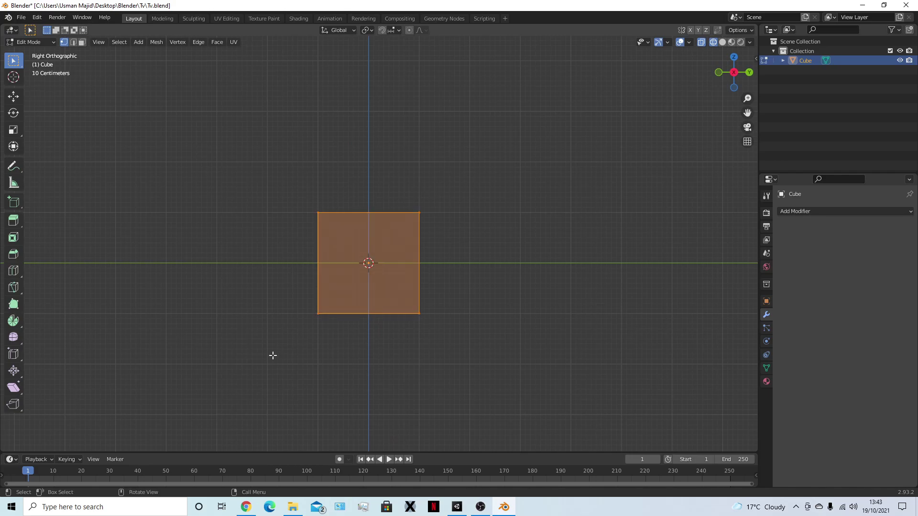
pyautogui.press('g')
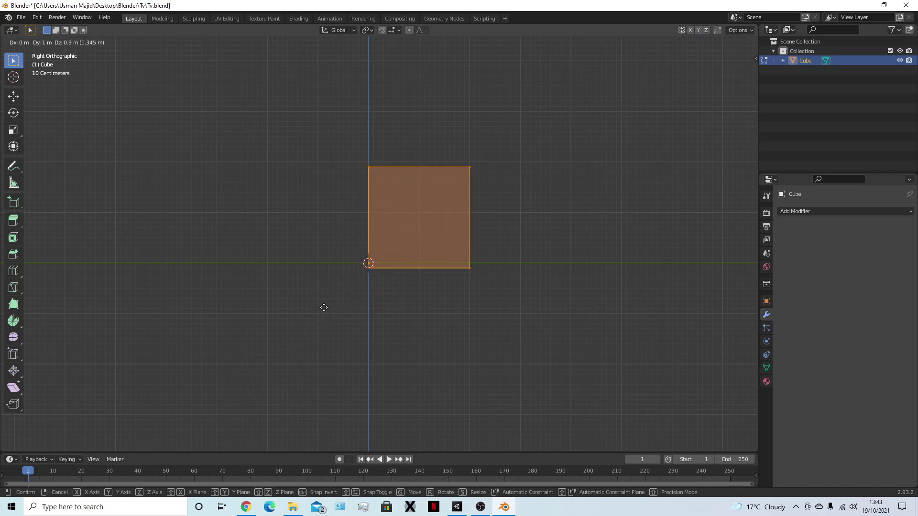
pyautogui.click(322, 308)
pyautogui.scroll(4, 352, 265)
pyautogui.moveTo(350, 161); pyautogui.dragTo(329, 212, button='middle')
# - In the front view, move the whole mesh 1 m along X so one corner sits on the origin
pyautogui.press('KP_1')
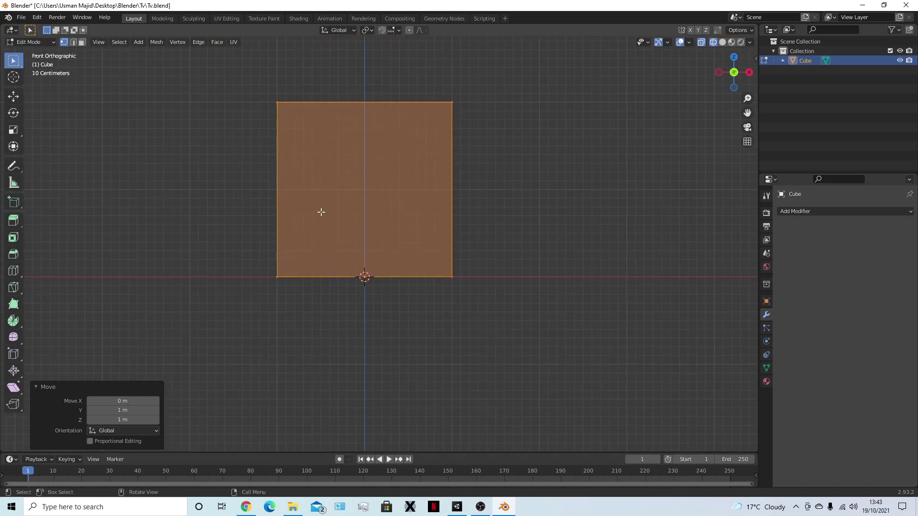
pyautogui.press('g')
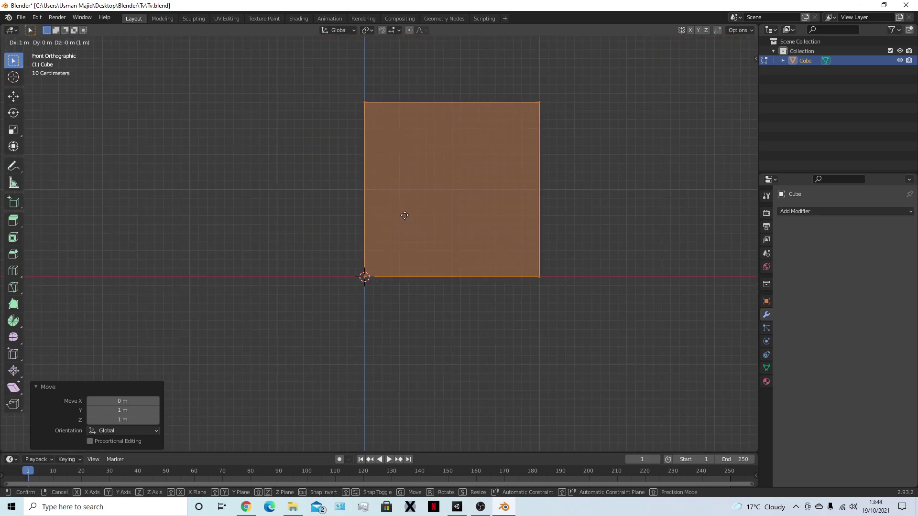
pyautogui.click(404, 214)
pyautogui.moveTo(399, 236); pyautogui.dragTo(309, 314, button='middle')
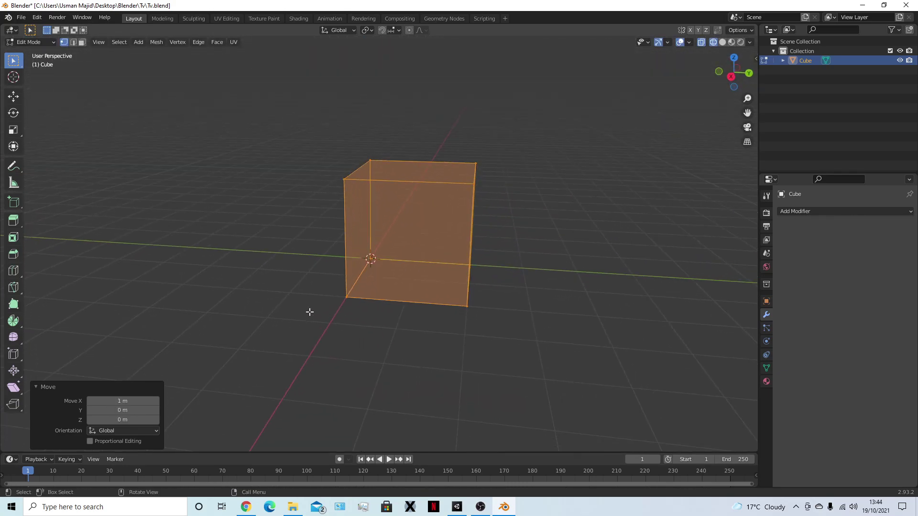
# - Select the vertices on the cube's +Y side and move them -2 m along Y onto the opposite face
pyautogui.press('KP_3')
pyautogui.moveTo(436, 108); pyautogui.dragTo(500, 298)
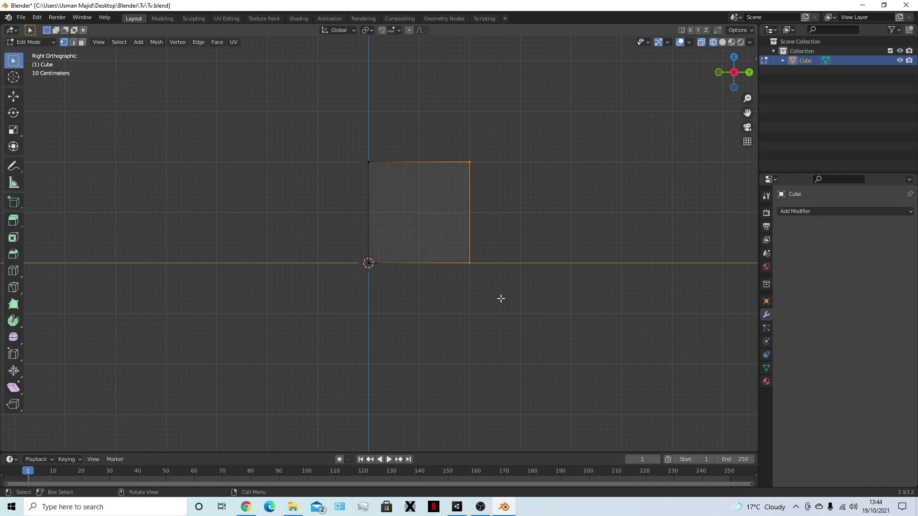
pyautogui.moveTo(363, 208); pyautogui.dragTo(320, 279, button='middle')
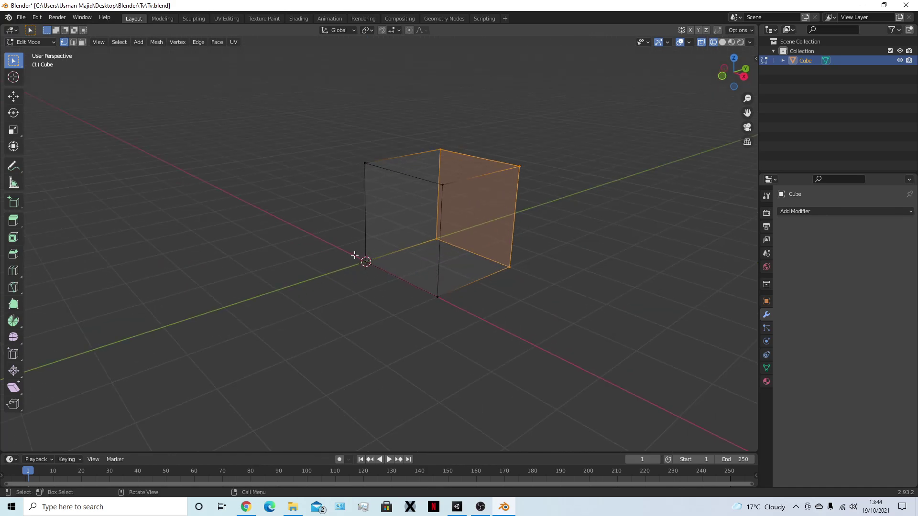
pyautogui.press('KP_3')
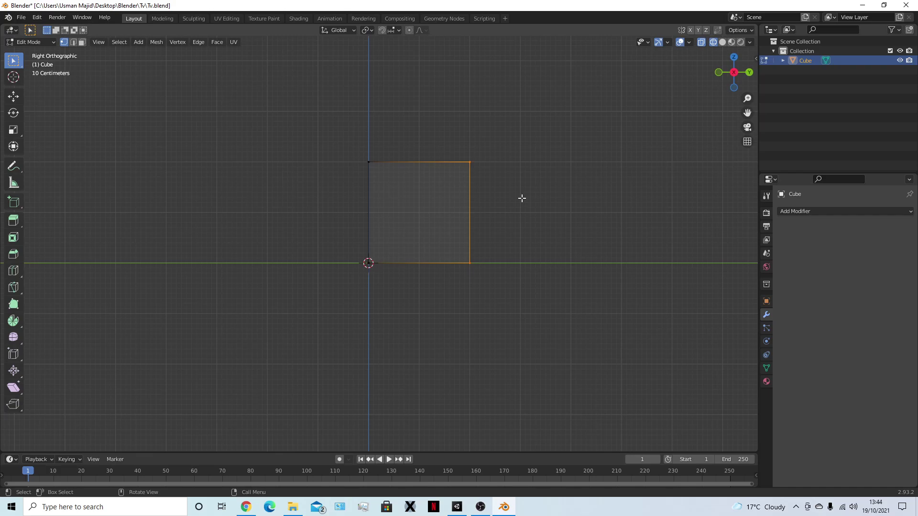
pyautogui.press('g')
pyautogui.press('y')
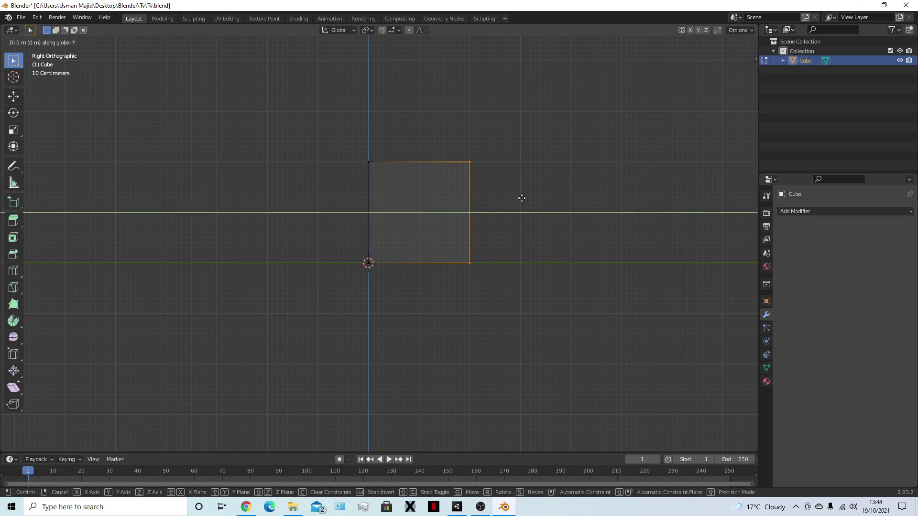
pyautogui.press('Escape')
pyautogui.press('g')
pyautogui.press('y')
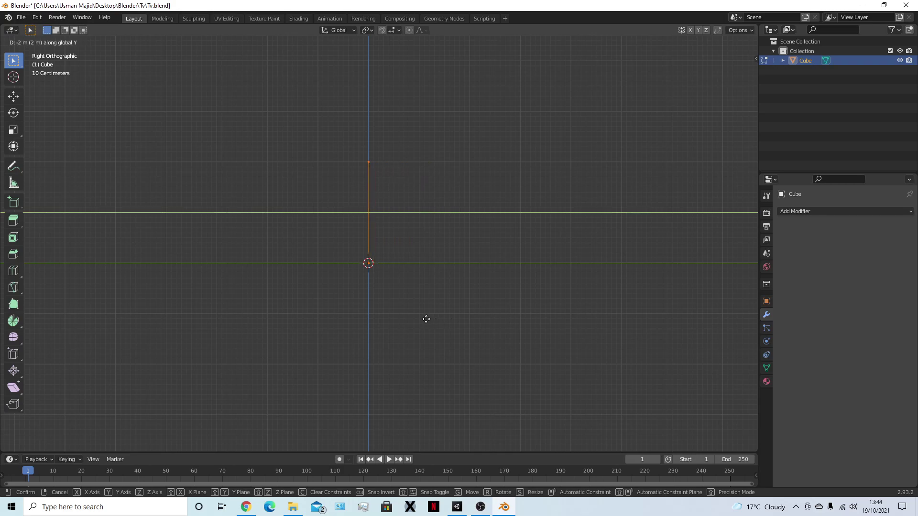
pyautogui.press('Return')
# - Move the selected vertices 0.07 m along Y to give the panel its thickness, and inspect it in Object Mode
pyautogui.press('g')
pyautogui.write('y')
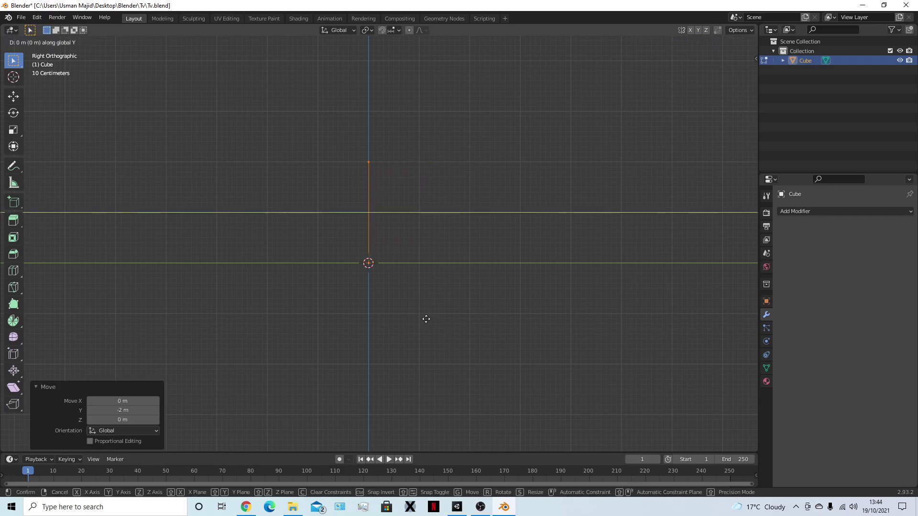
pyautogui.write('0.07')
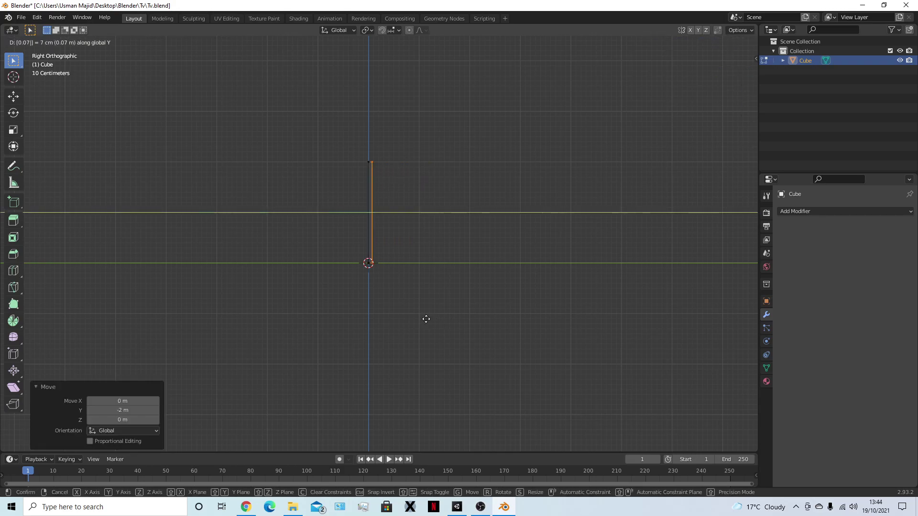
pyautogui.press('Return')
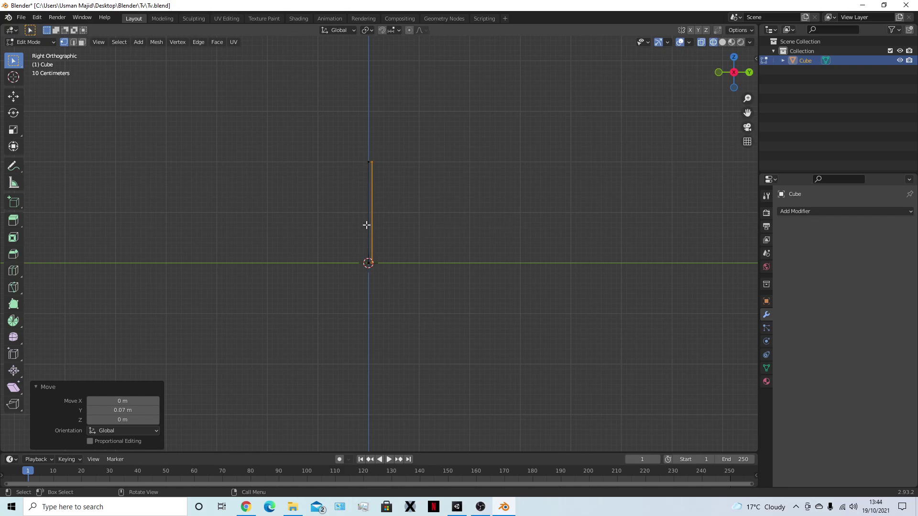
pyautogui.moveTo(440, 238)
pyautogui.mouseDown(button='middle')
pyautogui.moveTo(486, 300)
pyautogui.moveTo(473, 311)
pyautogui.moveTo(368, 246)
pyautogui.moveTo(530, 252)
pyautogui.moveTo(457, 277)
pyautogui.moveTo(439, 238)
pyautogui.mouseUp(button='middle')
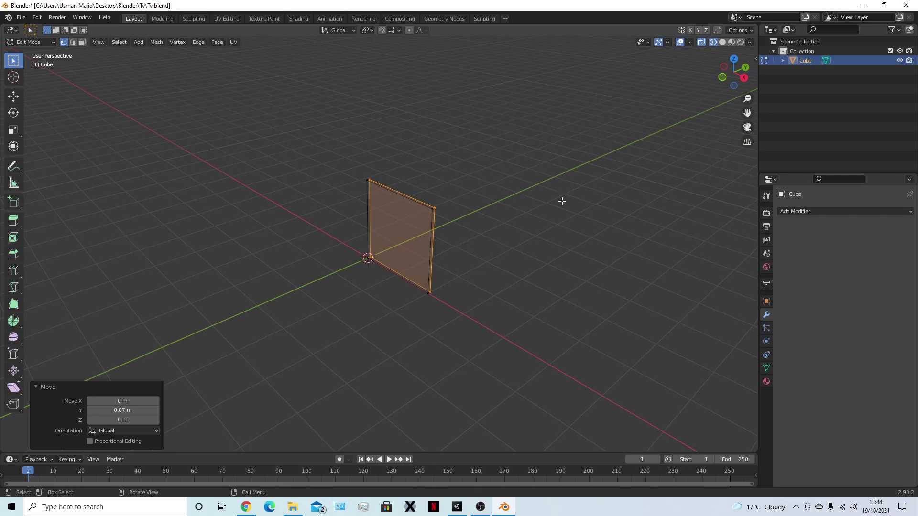
pyautogui.press('Tab')
pyautogui.moveTo(543, 232)
pyautogui.mouseDown(button='middle')
pyautogui.moveTo(447, 254)
pyautogui.moveTo(412, 250)
pyautogui.moveTo(552, 249)
pyautogui.moveTo(639, 271)
pyautogui.mouseUp(button='middle')
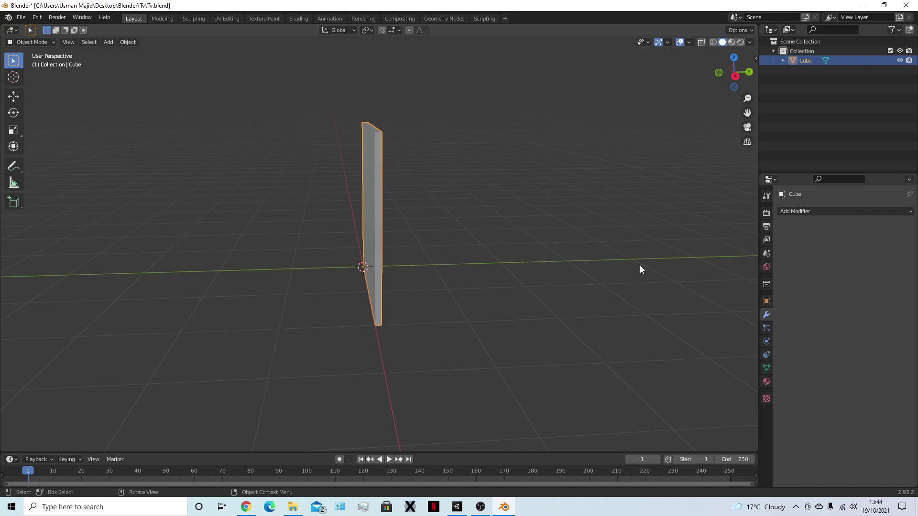
pyautogui.moveTo(411, 216); pyautogui.dragTo(554, 240, button='middle')
# - In Edit Mode with wireframe display, select the panel's top vertices from the front and move them -2 m along Z
pyautogui.press('KP_1')
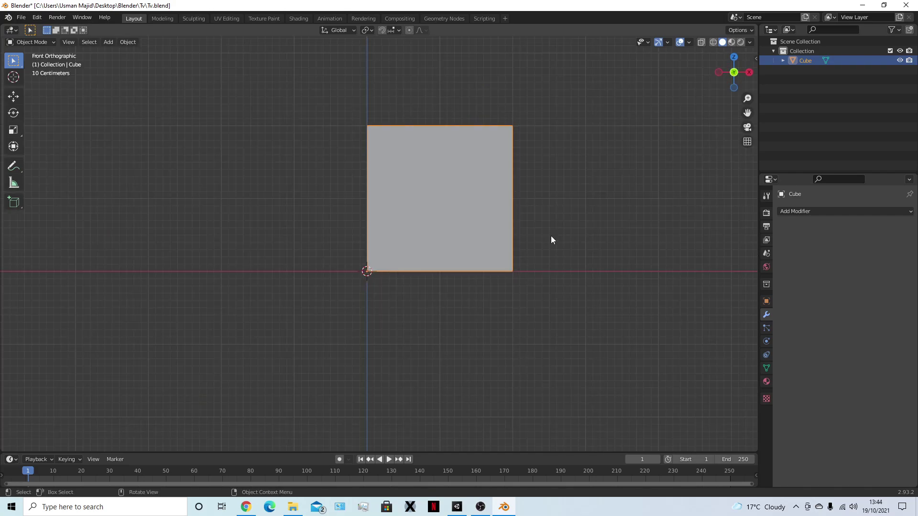
pyautogui.press('Tab')
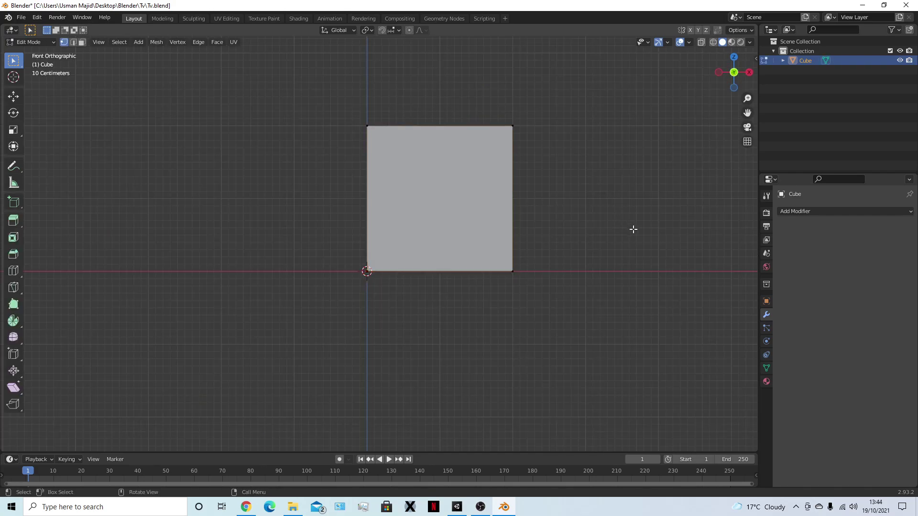
pyautogui.press('a')
pyautogui.moveTo(480, 85); pyautogui.dragTo(557, 293)
pyautogui.moveTo(334, 93); pyautogui.dragTo(588, 185)
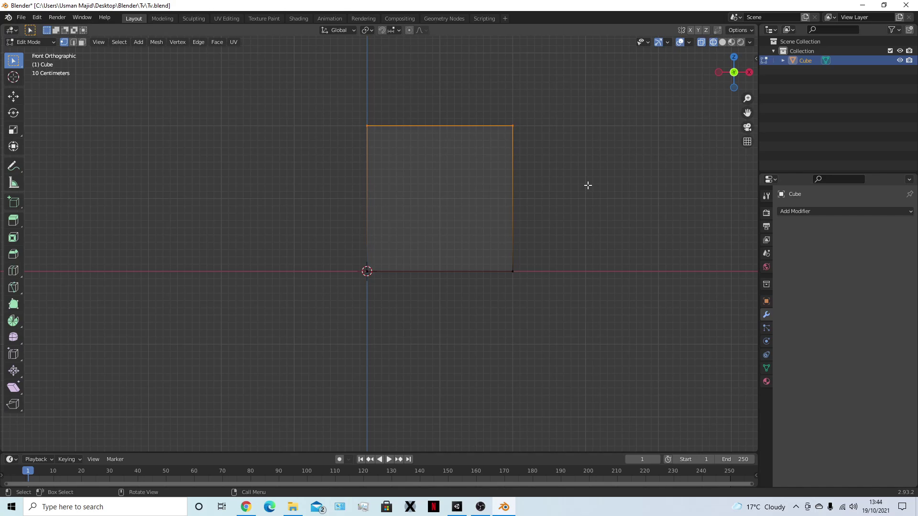
pyautogui.click(594, 180)
pyautogui.moveTo(303, 102); pyautogui.dragTo(582, 178)
pyautogui.press('g')
pyautogui.press('z')
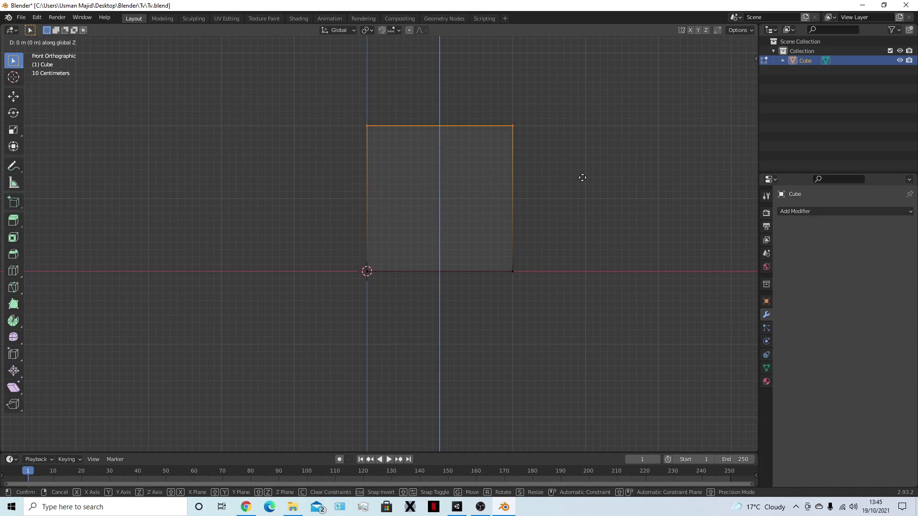
pyautogui.write('-2')
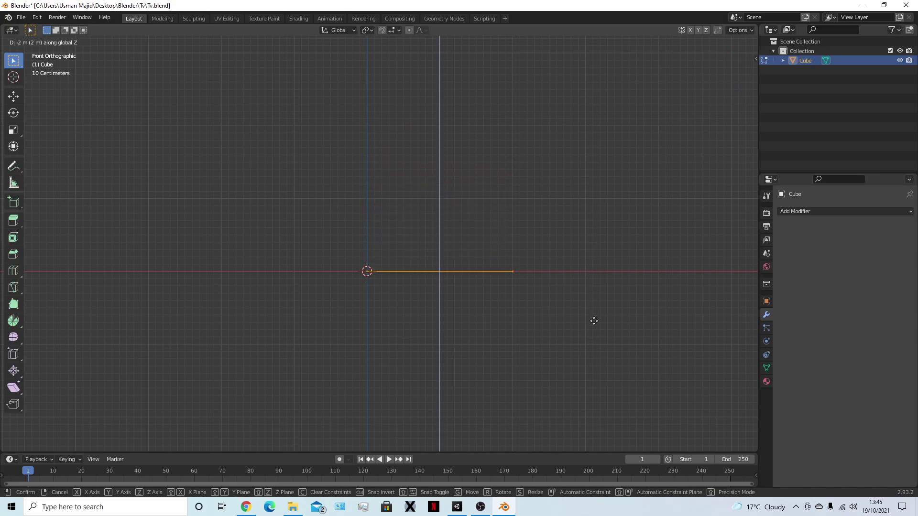
pyautogui.press('Return')
# - Move the selected top vertices 0.9 m up along Z to set the panel's height
pyautogui.press('g')
pyautogui.press('z')
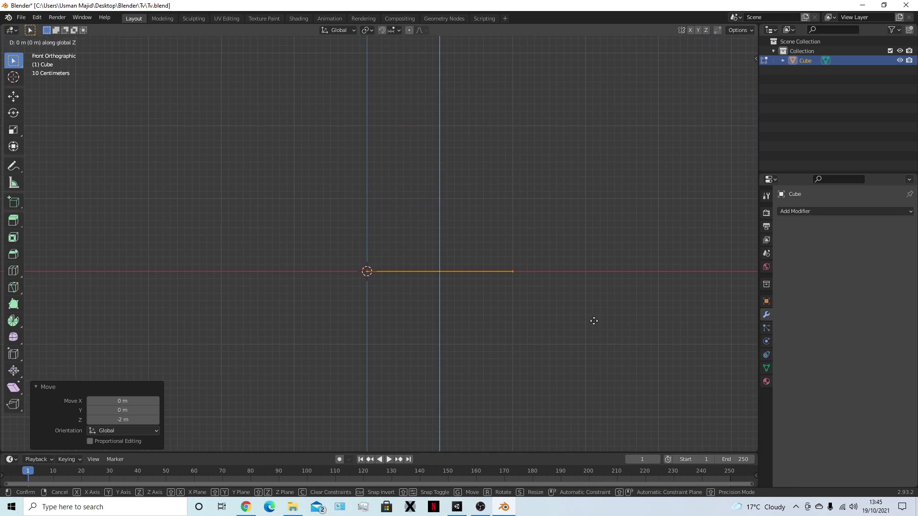
pyautogui.write('0.9')
pyautogui.press('Return')
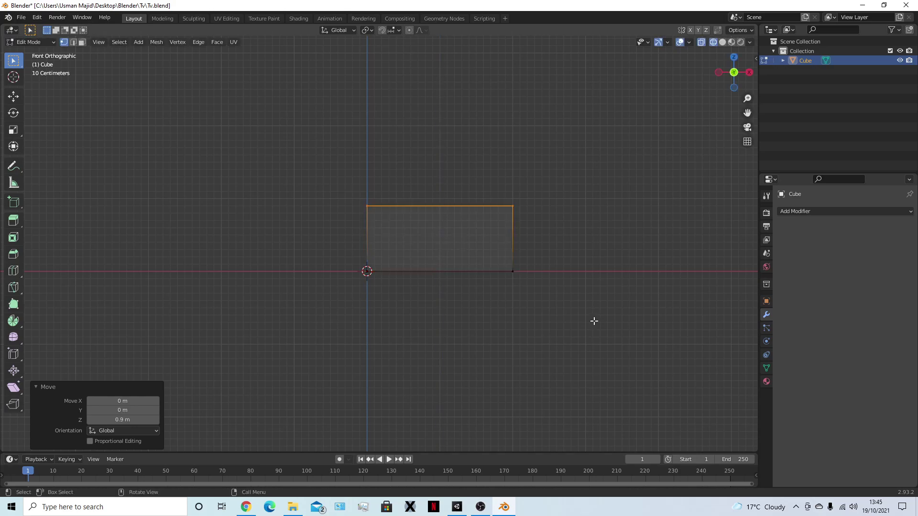
pyautogui.moveTo(610, 285); pyautogui.dragTo(565, 299, button='middle')
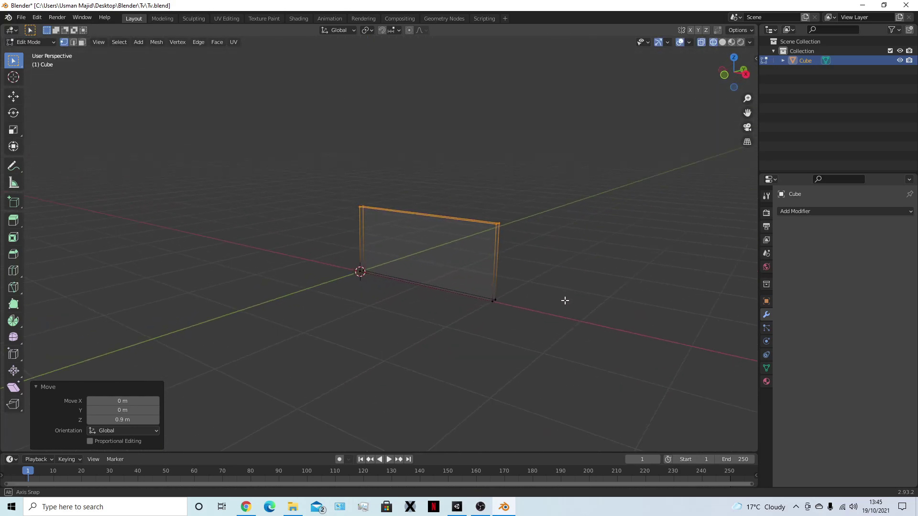
# - In the front view, select the vertices on the panel's +X side and move them -2 m along X
pyautogui.press('KP_1')
pyautogui.moveTo(467, 153); pyautogui.dragTo(535, 246)
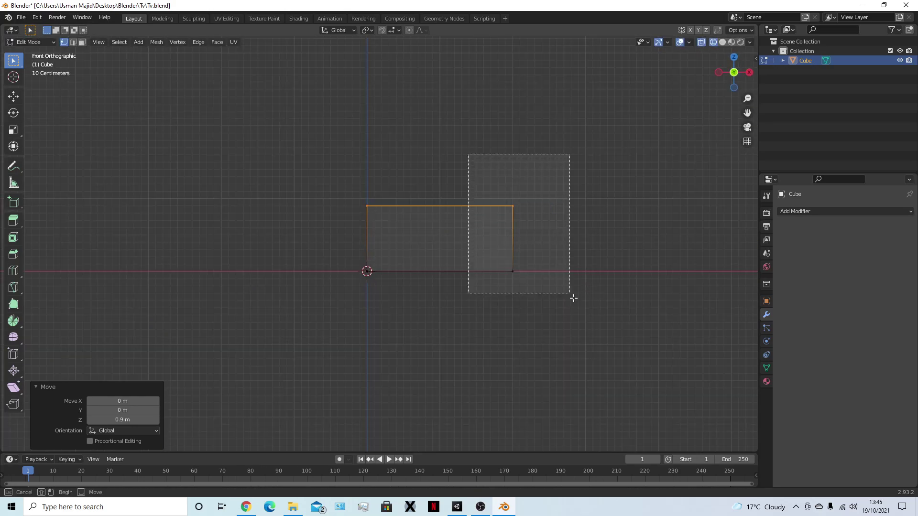
pyautogui.moveTo(484, 149); pyautogui.dragTo(585, 329)
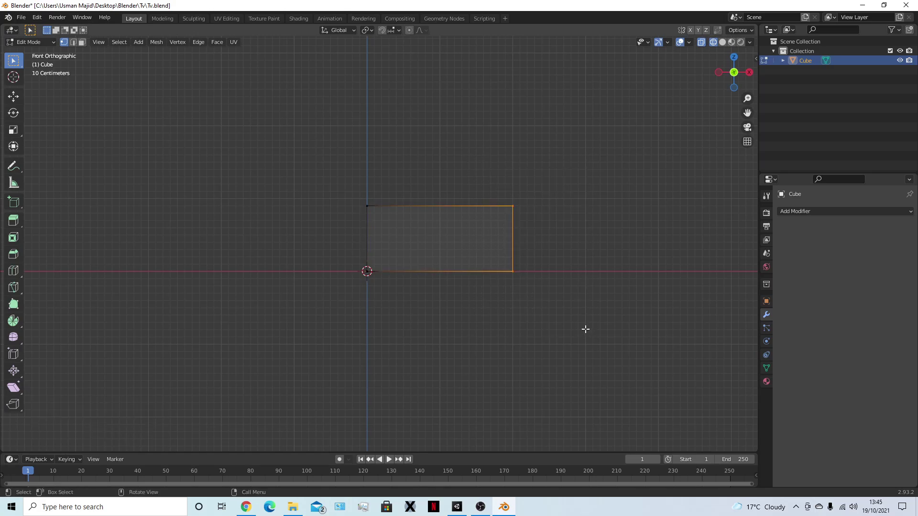
pyautogui.write('gx')
pyautogui.write('-2')
pyautogui.press('Return')
# - Move the selected vertices 1.5 m along X to set the panel's width, and inspect it in Object Mode with solid shading
pyautogui.press('g')
pyautogui.press('x')
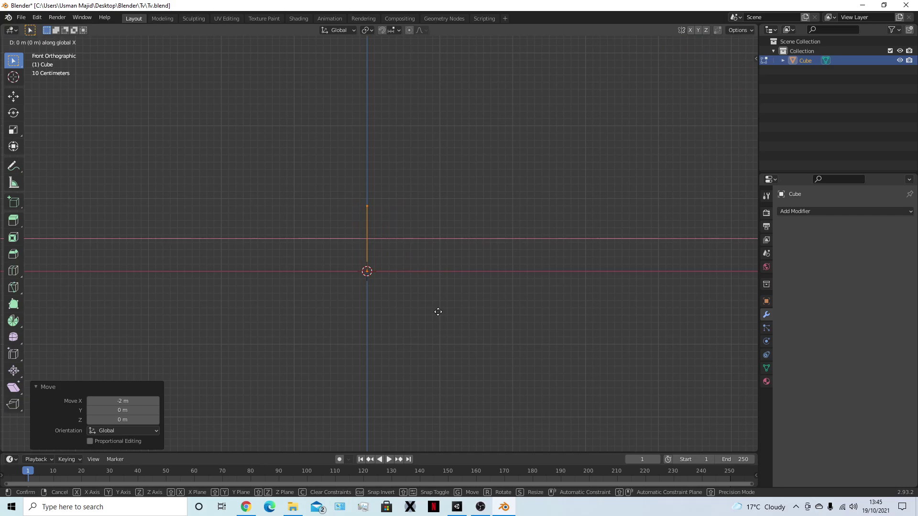
pyautogui.write('1.5')
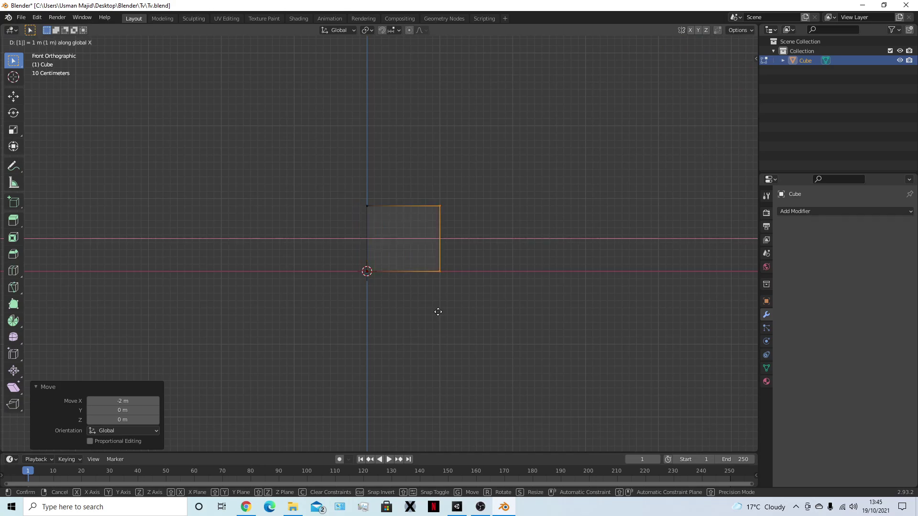
pyautogui.press('Return')
pyautogui.moveTo(438, 312); pyautogui.dragTo(522, 348, button='middle')
pyautogui.hotkey('alt', 'a')
pyautogui.press('Tab')
pyautogui.hotkey('shift', 'z')
pyautogui.moveTo(641, 317)
pyautogui.mouseDown(button='middle')
pyautogui.moveTo(440, 334)
pyautogui.moveTo(549, 307)
pyautogui.moveTo(601, 315)
pyautogui.moveTo(582, 337)
pyautogui.moveTo(526, 348)
pyautogui.moveTo(538, 323)
pyautogui.moveTo(595, 324)
pyautogui.mouseUp(button='middle')
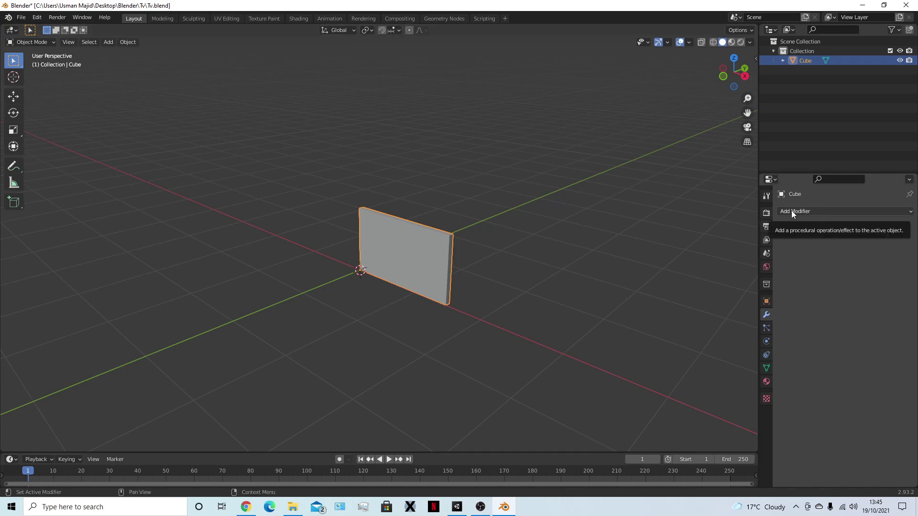
pyautogui.scroll(4, 485, 344)
pyautogui.moveTo(485, 340); pyautogui.dragTo(517, 308, button='middle')
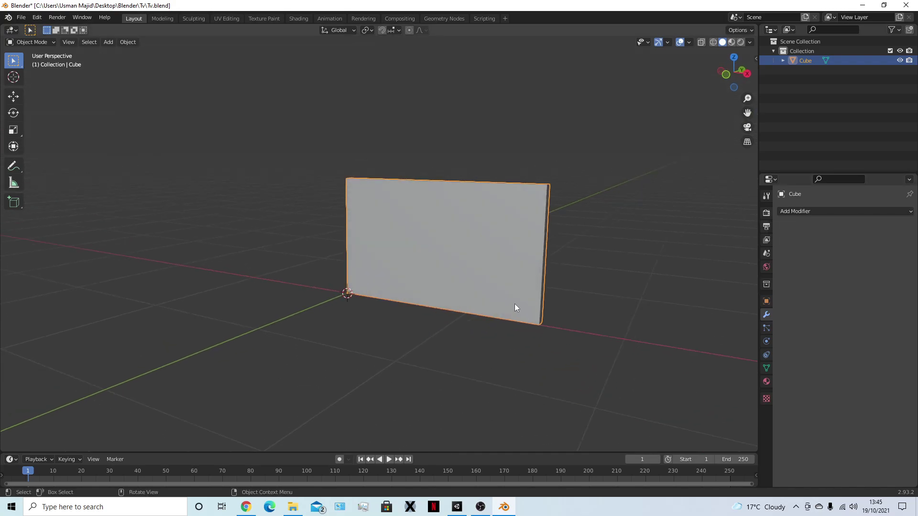
# - Try subdividing the panel's front face in Edit Mode, and undo the subdivision
pyautogui.press('Tab')
pyautogui.press('3')
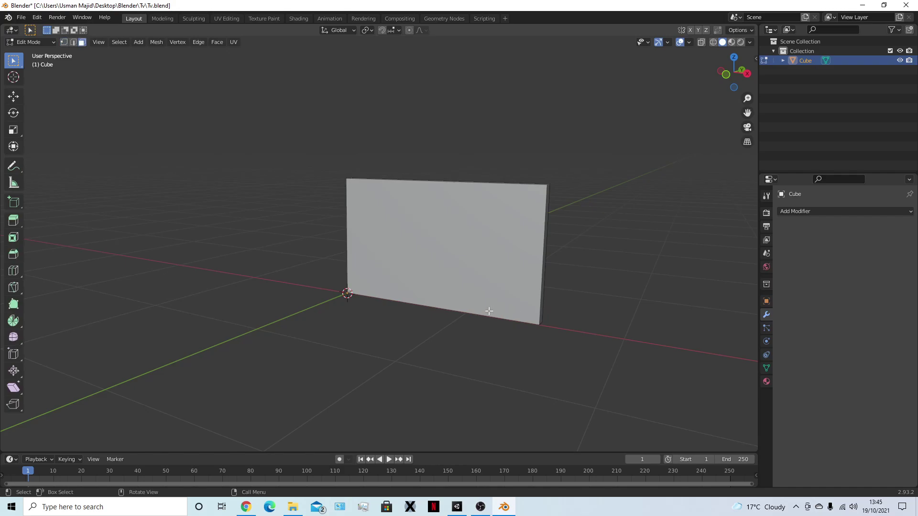
pyautogui.press('KP_1')
pyautogui.click(499, 254)
pyautogui.rightClick(498, 239)
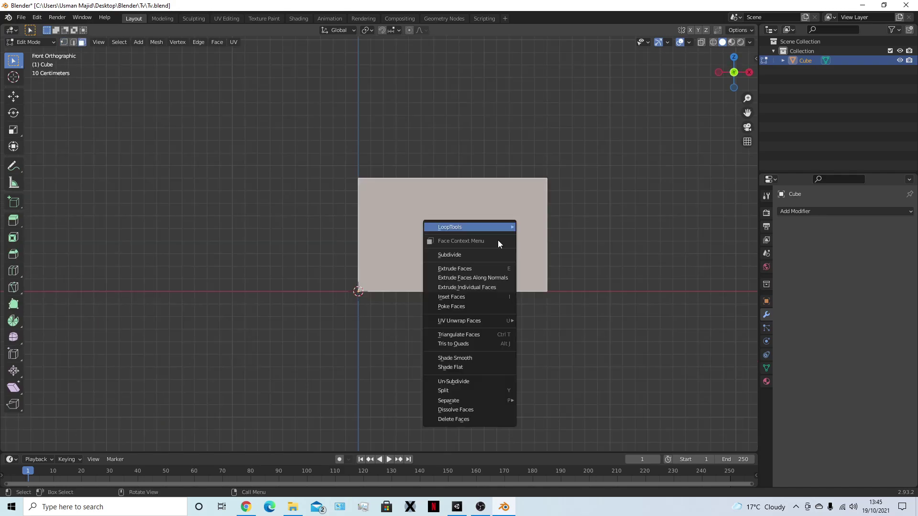
pyautogui.click(492, 251)
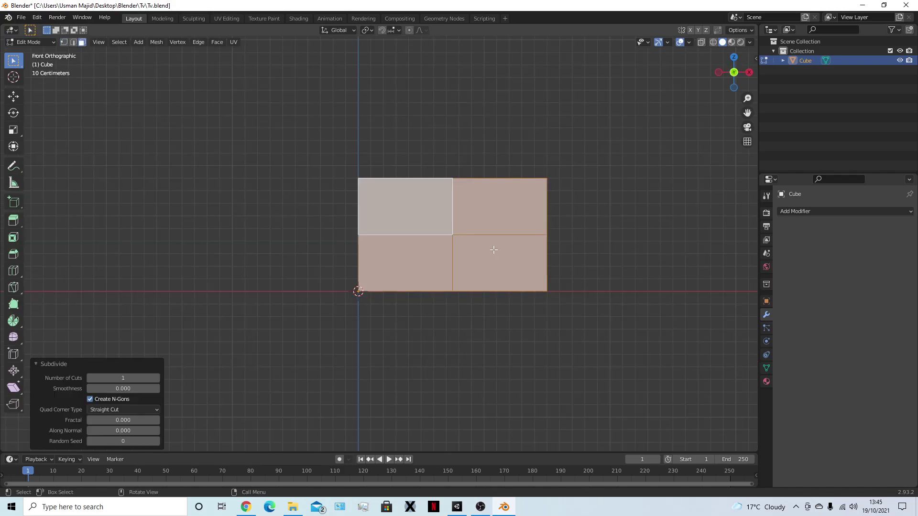
pyautogui.hotkey('ctrl', 'z')
# - Inset the front face by about 0.15 m and try separating the inner face, undoing the separation
pyautogui.press('i')
pyautogui.click(471, 235)
pyautogui.moveTo(471, 235); pyautogui.dragTo(460, 257, button='middle')
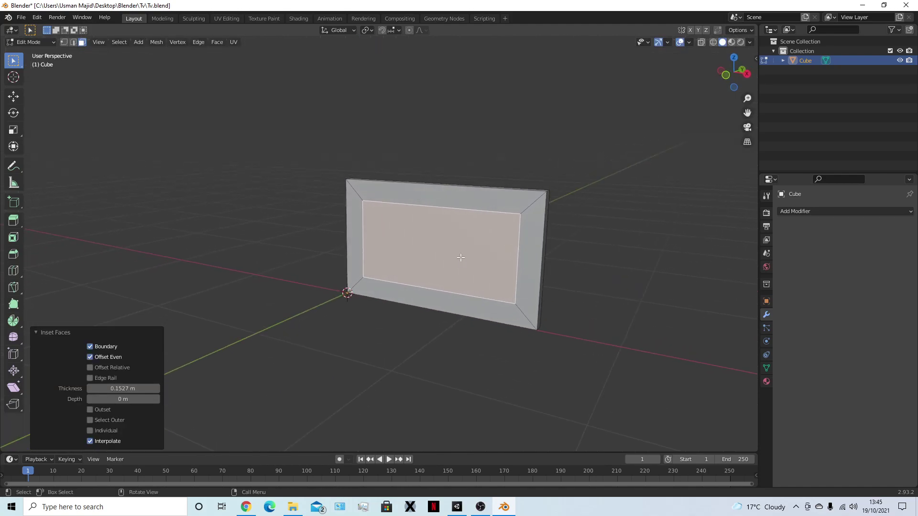
pyautogui.press('p')
pyautogui.click(461, 257)
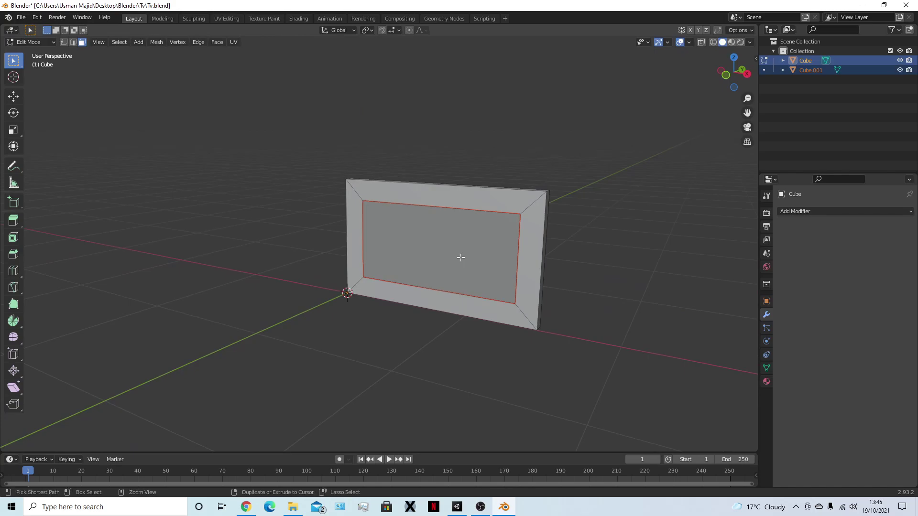
pyautogui.hotkey('ctrl', 'z')
# - Try recessing the inner face about 0.06 m along Y, and undo both the move and the inset
pyautogui.press('g')
pyautogui.press('y')
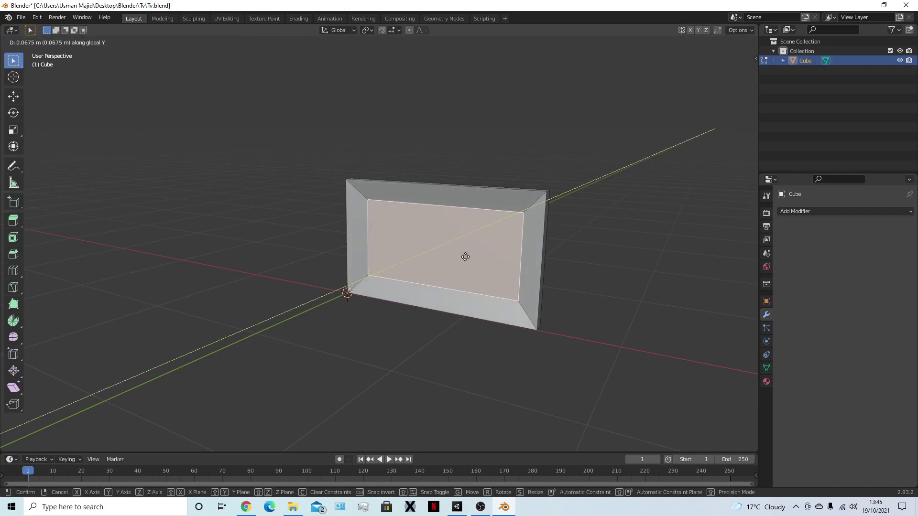
pyautogui.click(466, 255)
pyautogui.moveTo(465, 254); pyautogui.dragTo(498, 228, button='middle')
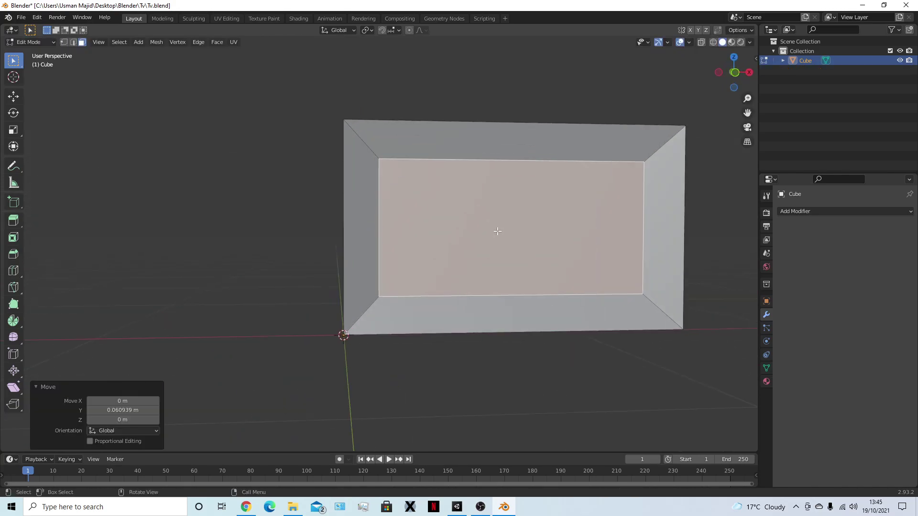
pyautogui.press('ctrl+KP_Add')
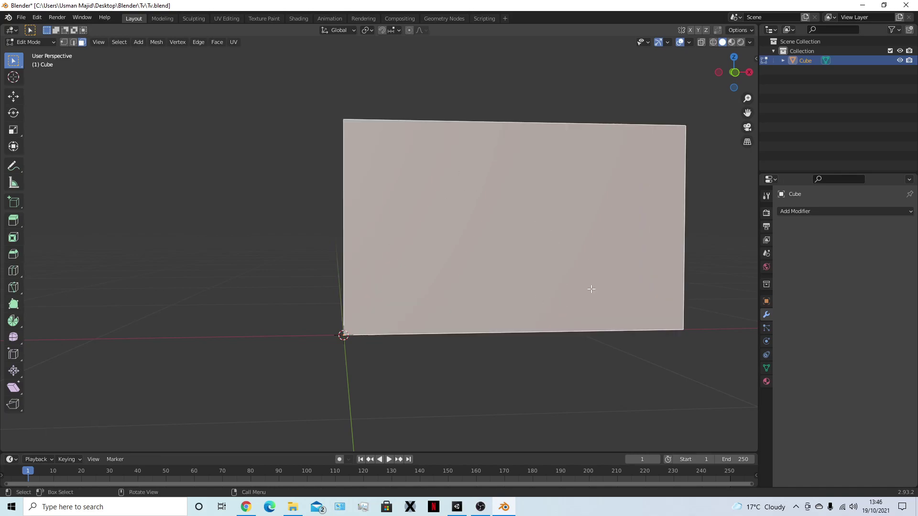
pyautogui.moveTo(592, 288); pyautogui.dragTo(608, 305, button='middle')
pyautogui.click(673, 311)
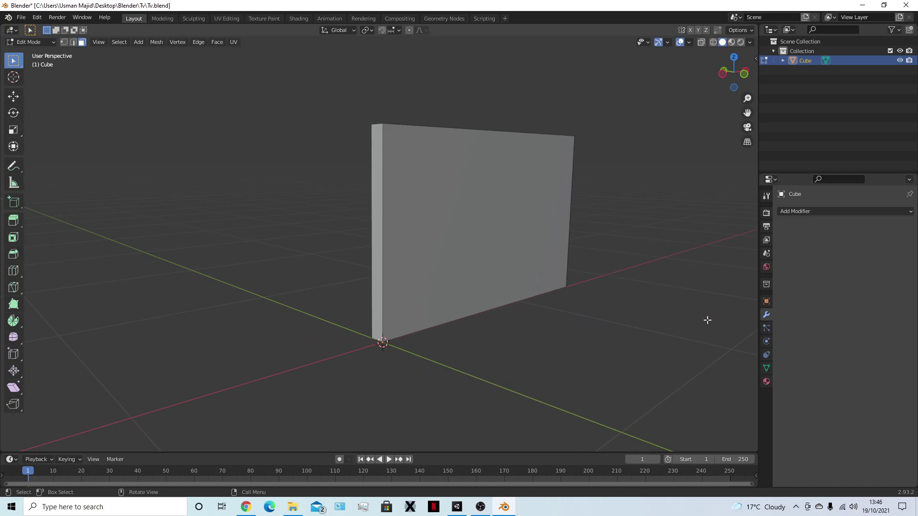
# - Add a Subdivision Surface modifier to the panel in Object Mode and compare the result with the mesh cage in Edit Mode
pyautogui.press('Tab')
pyautogui.moveTo(704, 317); pyautogui.dragTo(523, 209, button='middle')
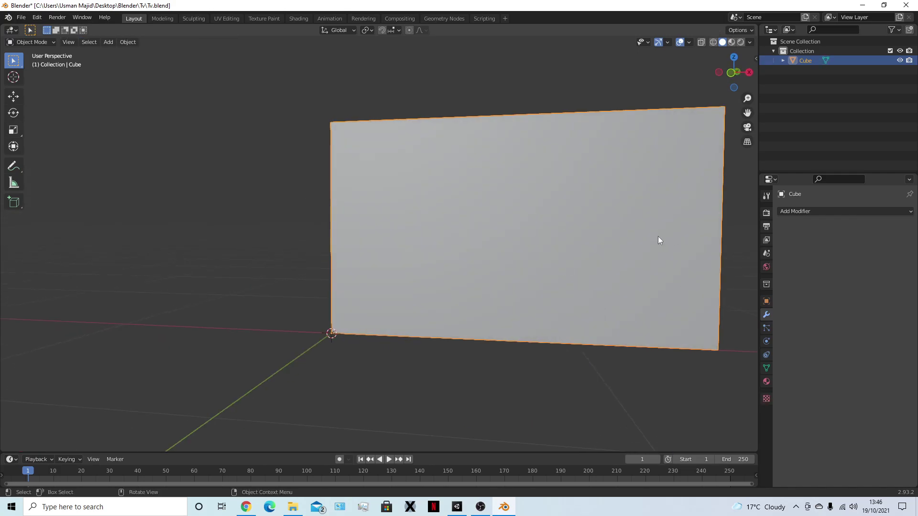
pyautogui.click(814, 212)
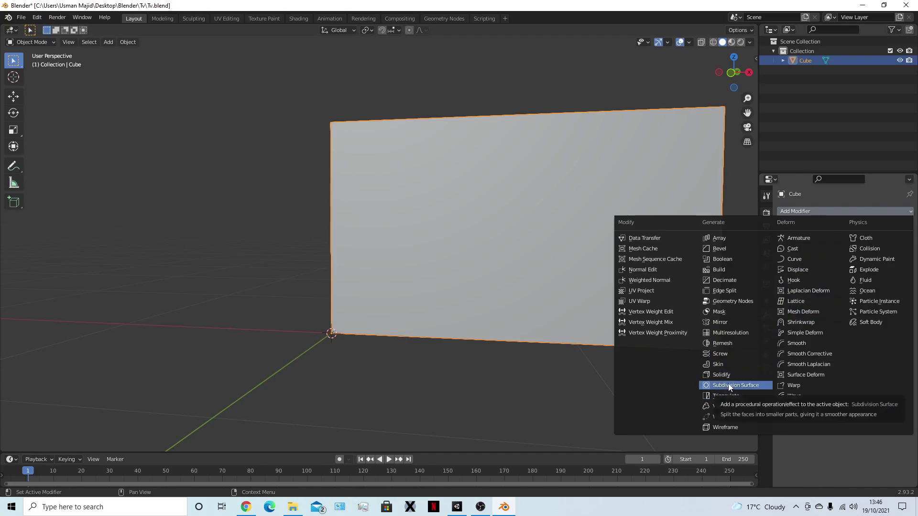
pyautogui.press('Escape')
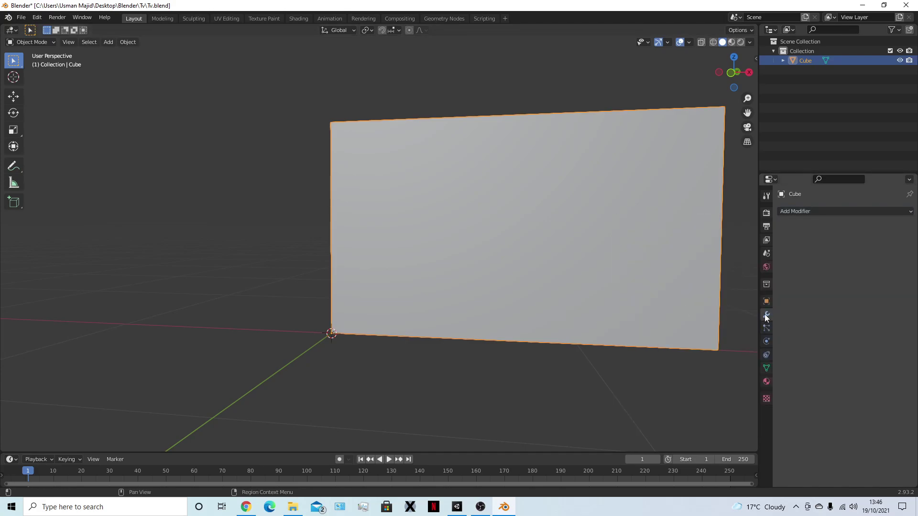
pyautogui.click(816, 211)
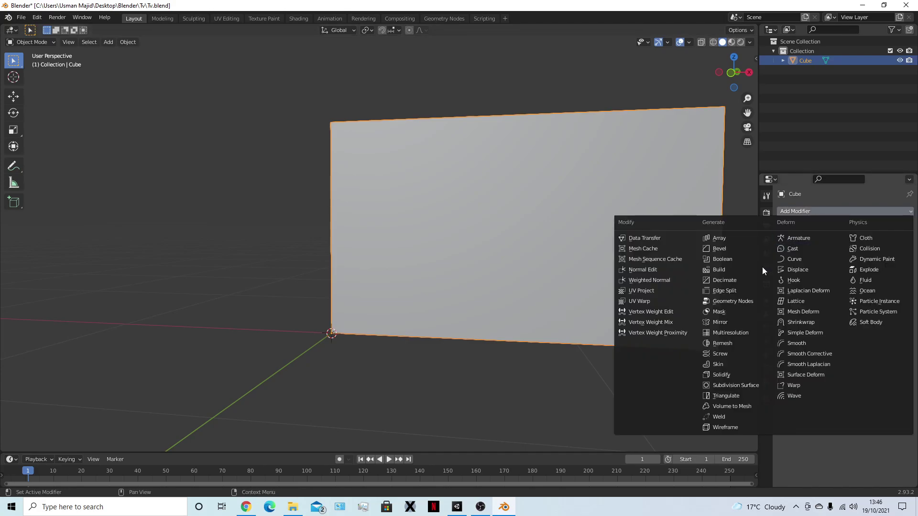
pyautogui.click(726, 385)
pyautogui.moveTo(613, 365); pyautogui.dragTo(680, 377, button='middle')
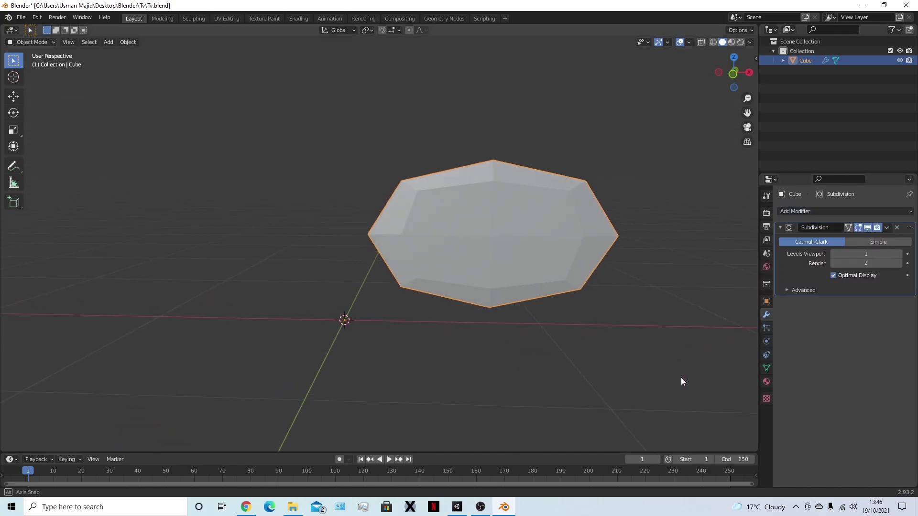
pyautogui.press('Tab')
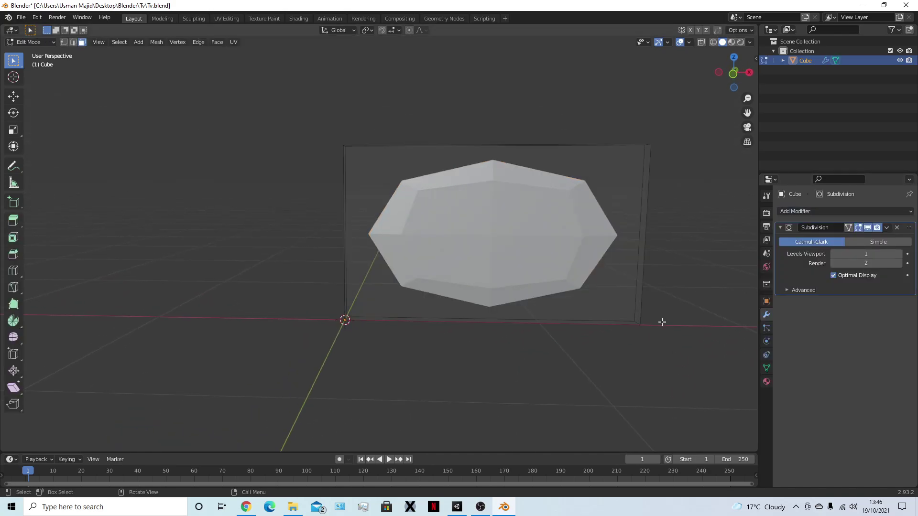
pyautogui.press('Tab')
pyautogui.click(593, 267)
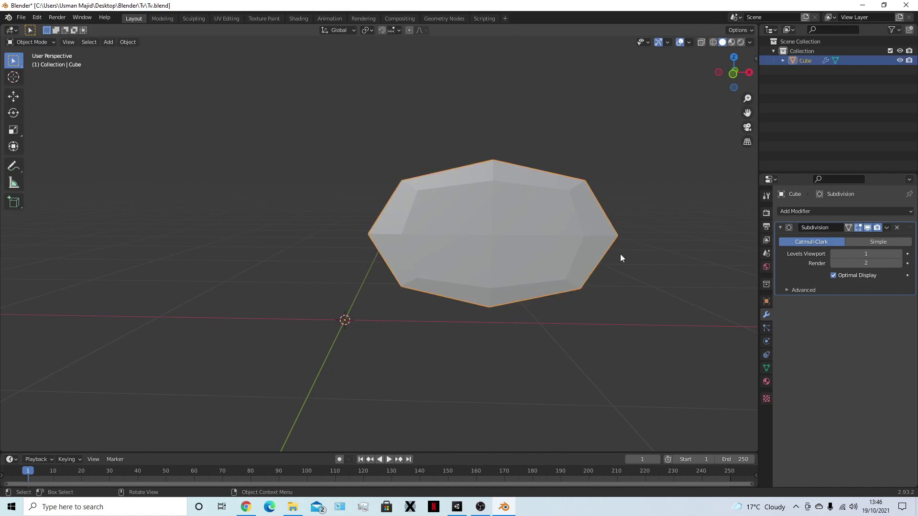
# - Select the whole mesh in Edit Mode and subdivide it three times with one cut each, undoing the extra fourth subdivision
pyautogui.press('Tab')
pyautogui.press('KP_1')
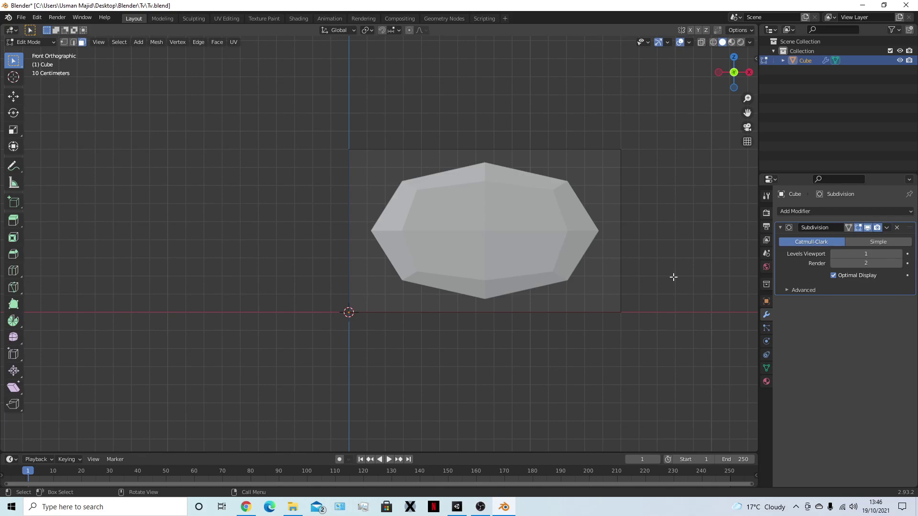
pyautogui.press('a')
pyautogui.rightClick(522, 211)
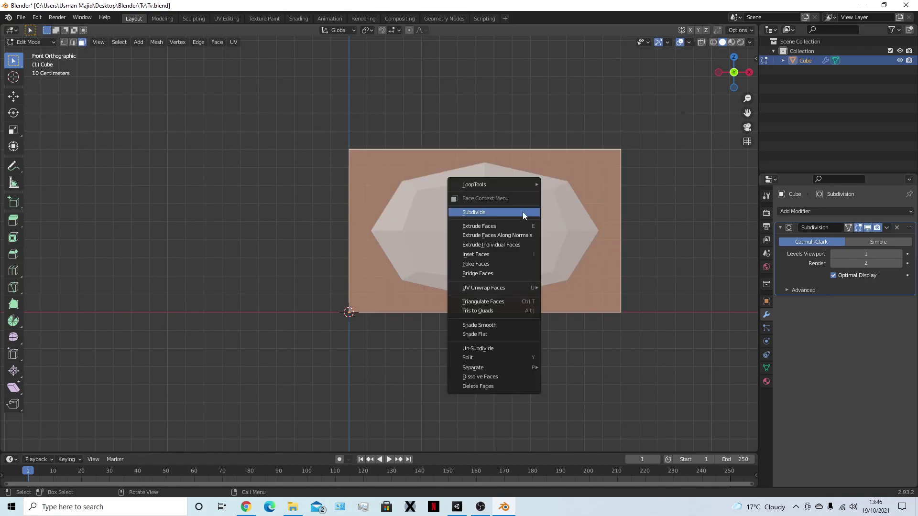
pyautogui.rightClick(521, 219)
pyautogui.click(521, 220)
pyautogui.rightClick(521, 220)
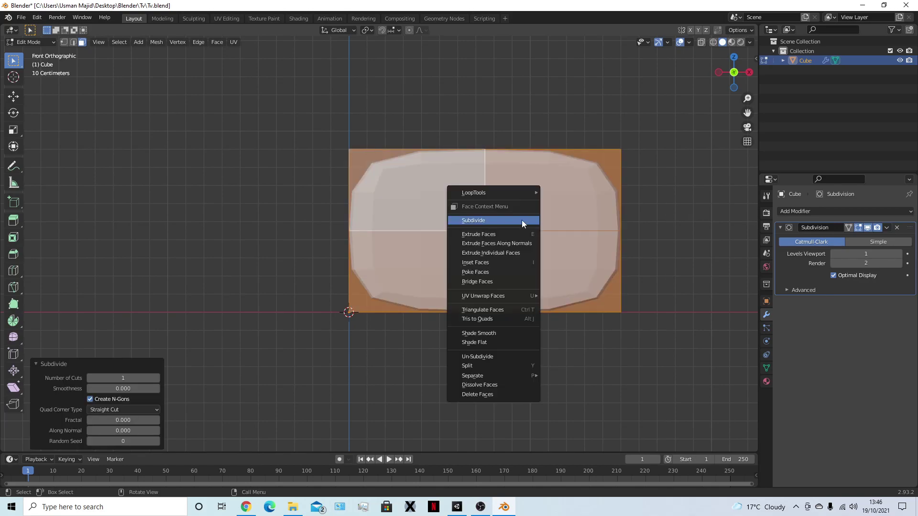
pyautogui.click(521, 220)
pyautogui.rightClick(521, 220)
pyautogui.click(521, 220)
pyautogui.rightClick(520, 220)
pyautogui.click(521, 219)
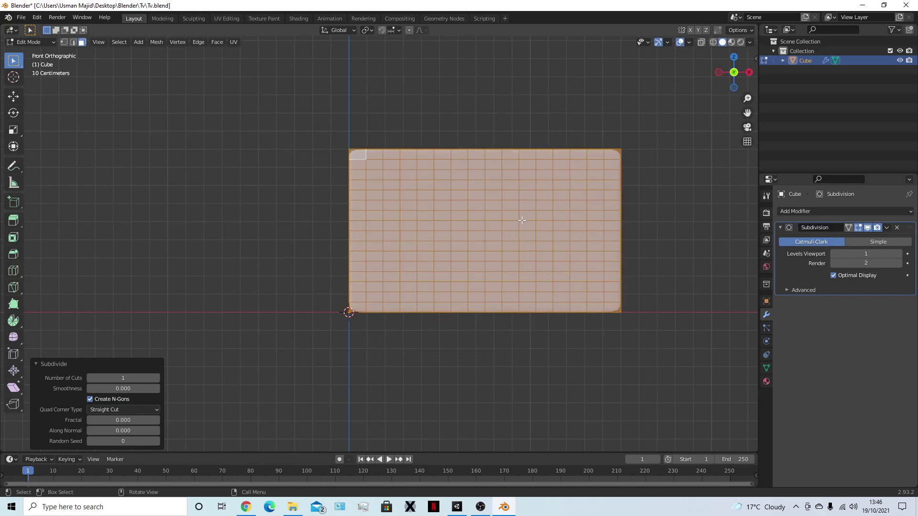
pyautogui.hotkey('ctrl', 'z')
pyautogui.click(686, 273)
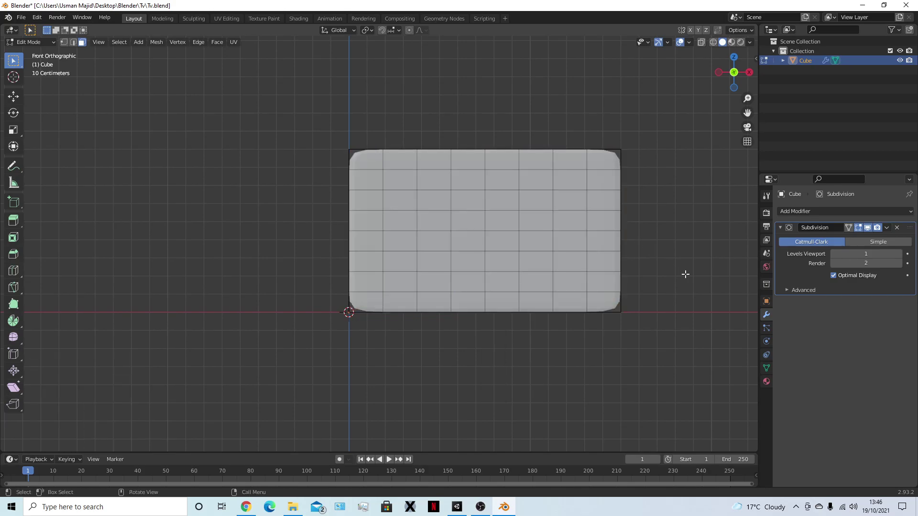
# - From the front view, add one vertical loop cut near the panel's +X edge and slide it outward to a factor of -0.7
pyautogui.moveTo(685, 274); pyautogui.dragTo(428, 227, button='middle')
pyautogui.press('KP_1')
pyautogui.hotkey('ctrl', 'r')
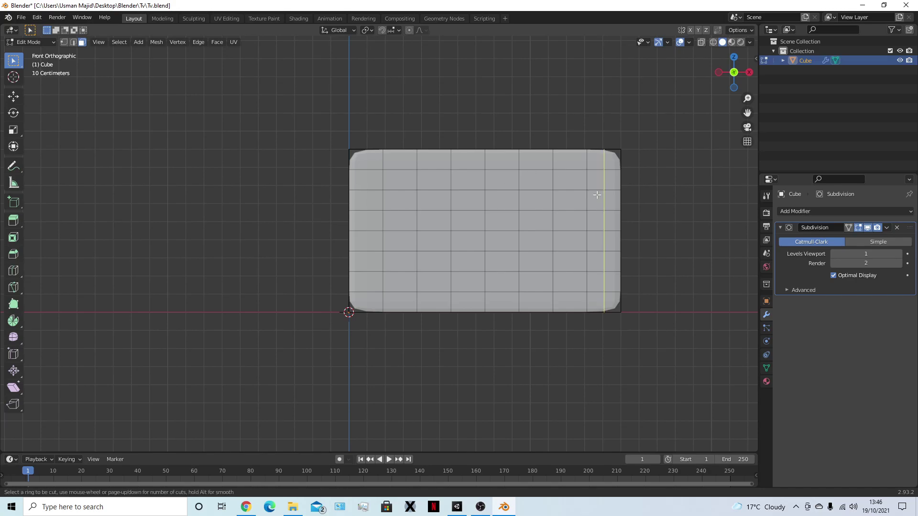
pyautogui.press('Escape')
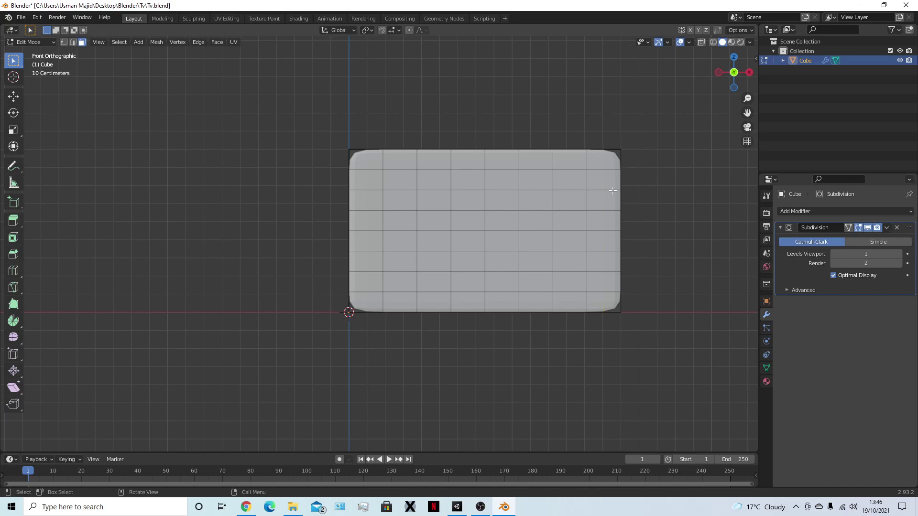
pyautogui.hotkey('ctrl', 'r')
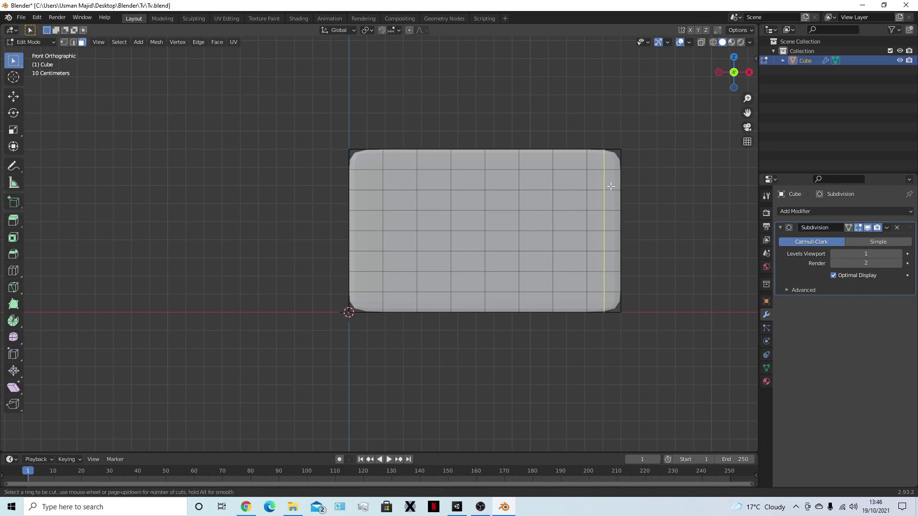
pyautogui.click(604, 187)
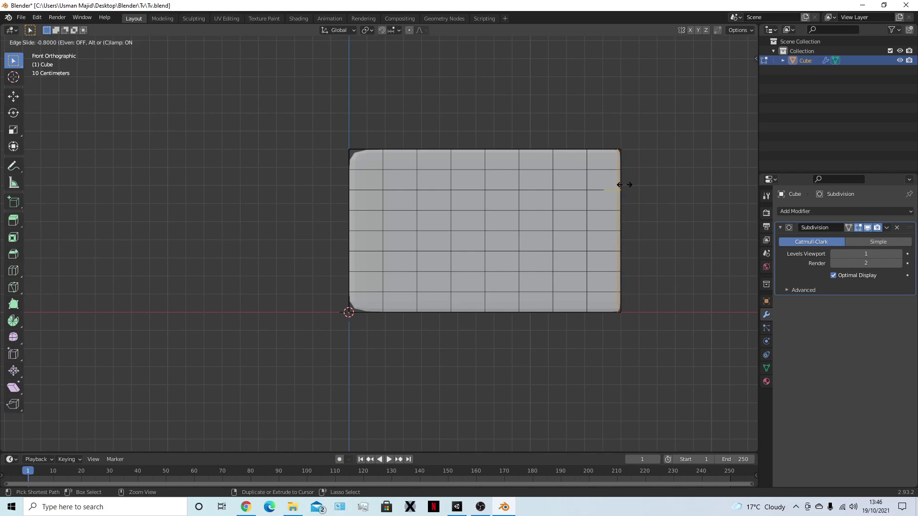
pyautogui.click(621, 184)
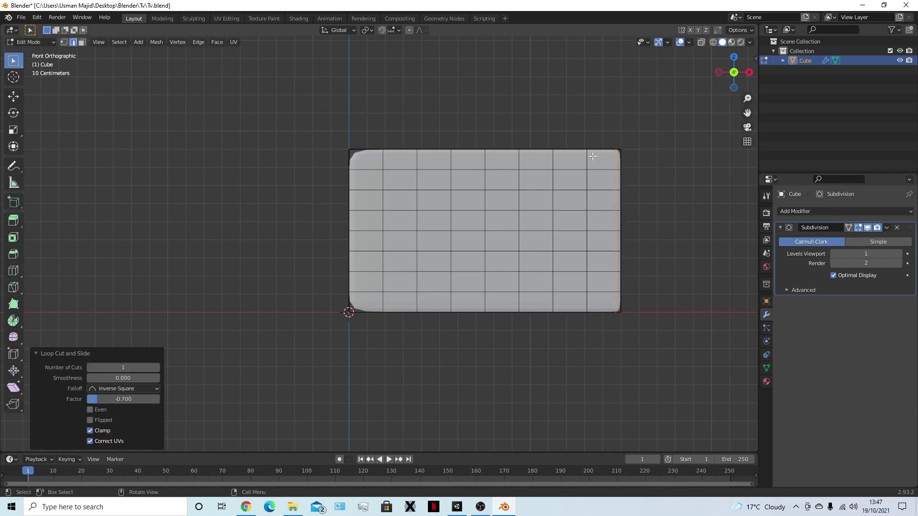
# - Add one vertical loop cut at the panel's opposite side edge, near the origin, and slide it outward close to the border
pyautogui.hotkey('ctrl', 'r')
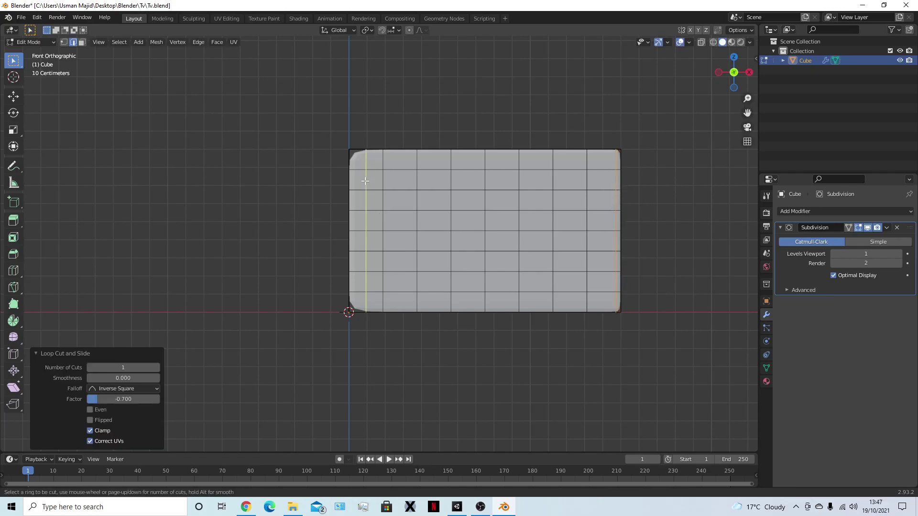
pyautogui.click(358, 176)
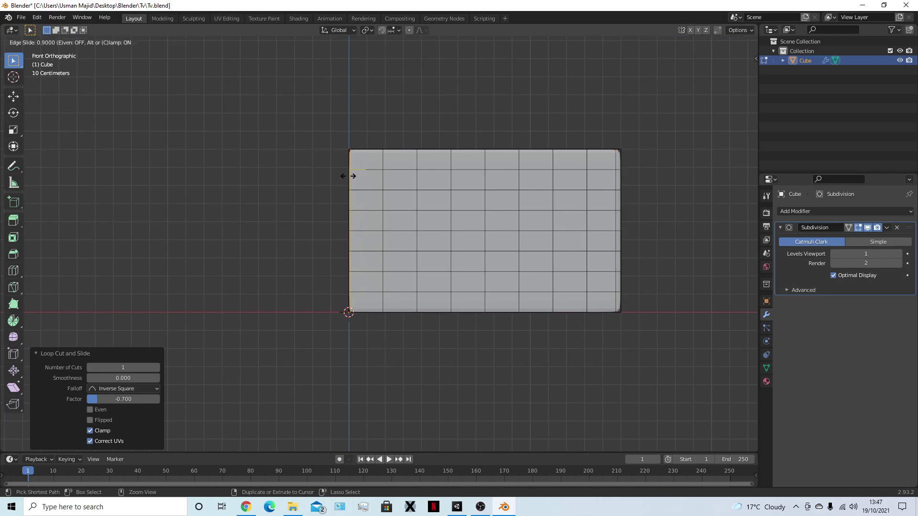
pyautogui.click(352, 176)
# - Apply Shade Smooth to the panel in Object Mode, and return to Edit Mode to inspect the edge loops on its narrow side
pyautogui.moveTo(382, 230); pyautogui.dragTo(454, 274, button='middle')
pyautogui.press('Tab')
pyautogui.rightClick(403, 198)
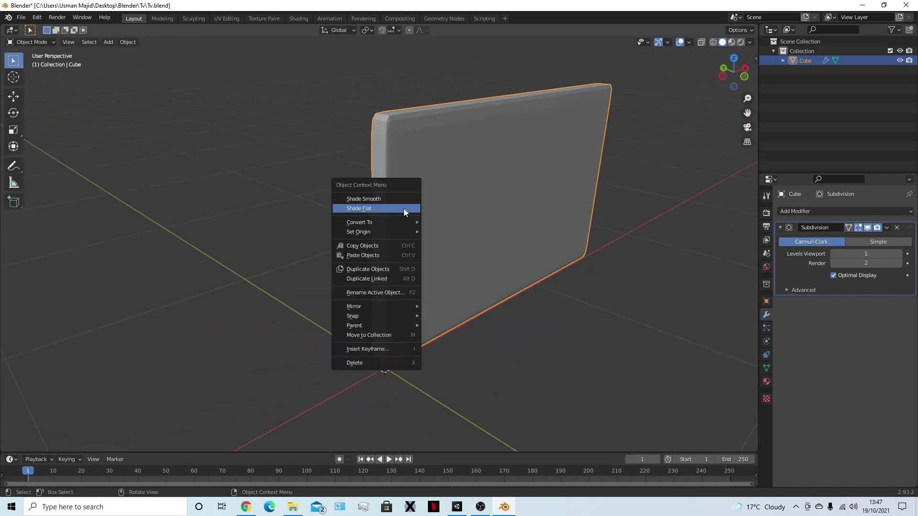
pyautogui.click(402, 200)
pyautogui.moveTo(402, 202); pyautogui.dragTo(500, 279, button='middle')
pyautogui.press('Tab')
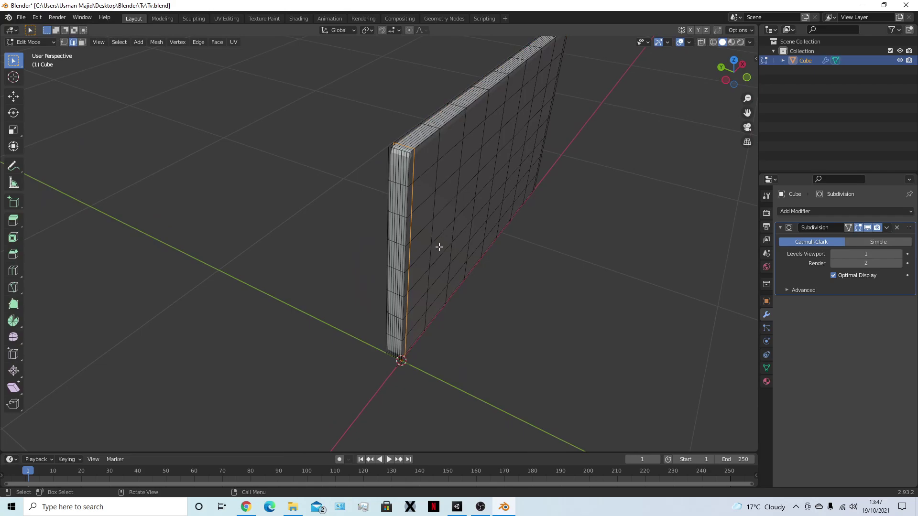
pyautogui.moveTo(450, 246); pyautogui.dragTo(508, 270, button='middle')
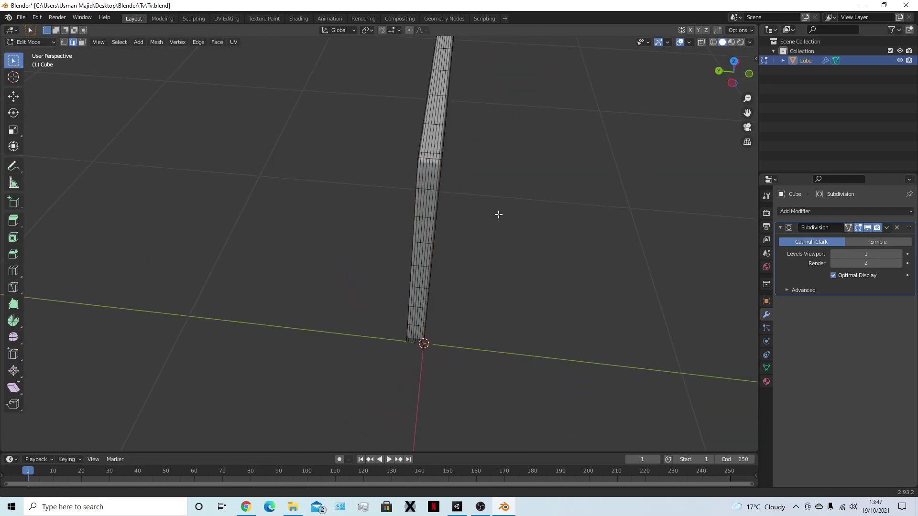
pyautogui.moveTo(500, 213); pyautogui.dragTo(443, 225, button='middle')
pyautogui.hotkey('ctrl', 'r')
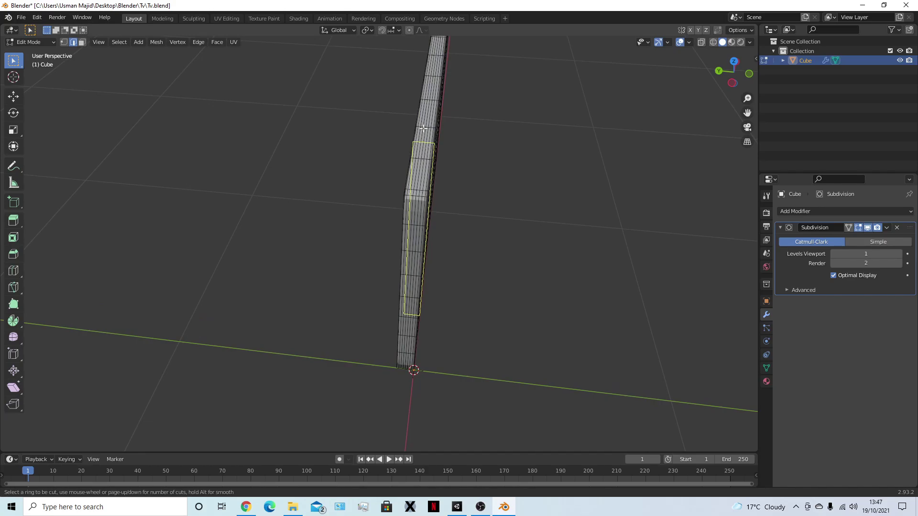
pyautogui.press('Escape')
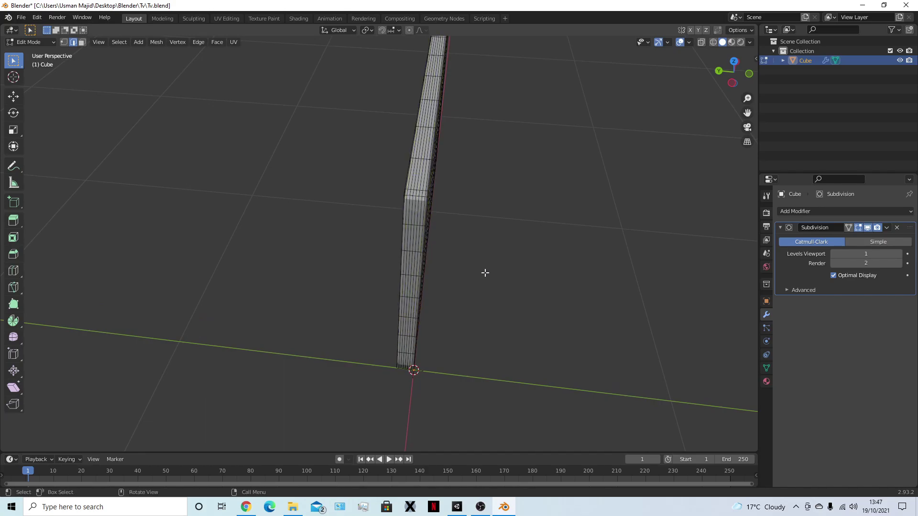
# - From the front view, add one horizontal loop cut near the panel's upper edge and slide it outward to a factor of -0.6
pyautogui.moveTo(483, 272); pyautogui.dragTo(400, 223, button='middle')
pyautogui.press('KP_1')
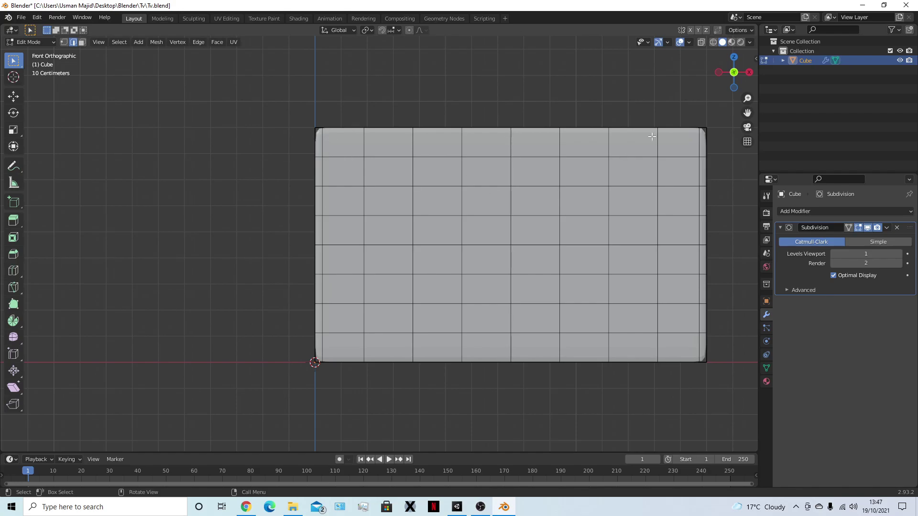
pyautogui.hotkey('ctrl', 'r')
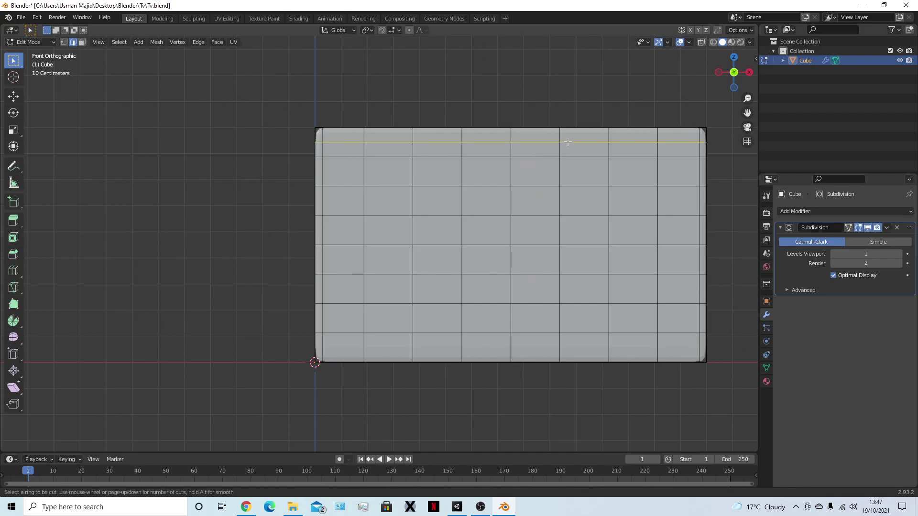
pyautogui.click(567, 141)
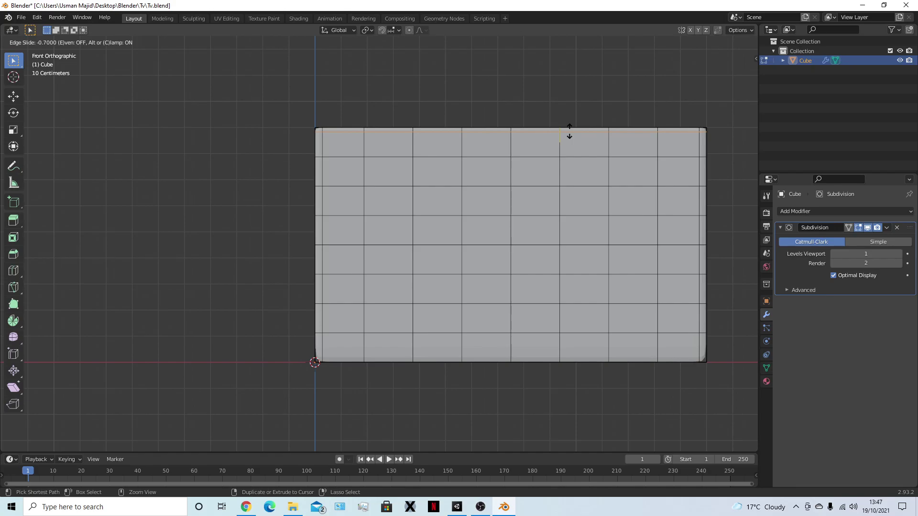
pyautogui.click(570, 132)
pyautogui.moveTo(512, 201); pyautogui.dragTo(521, 225, button='middle')
pyautogui.scroll(-3, 524, 229)
# - From the front view, add one horizontal loop cut near the panel's lower edge and slide it outward close to the border
pyautogui.press('KP_1')
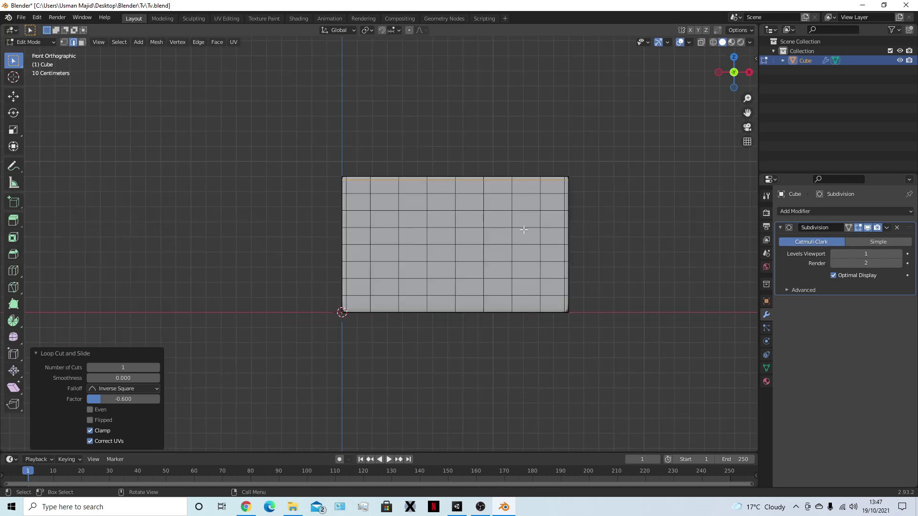
pyautogui.scroll(4, 415, 372)
pyautogui.hotkey('ctrl', 'r')
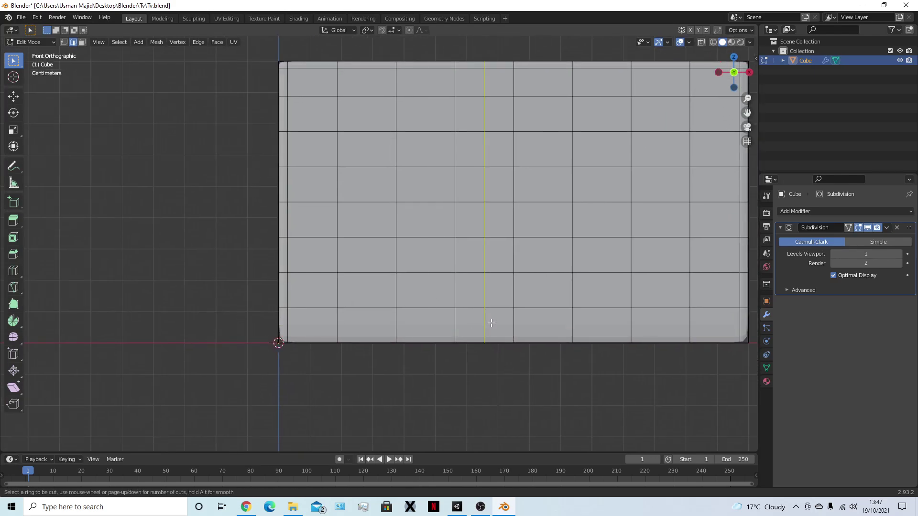
pyautogui.click(447, 320)
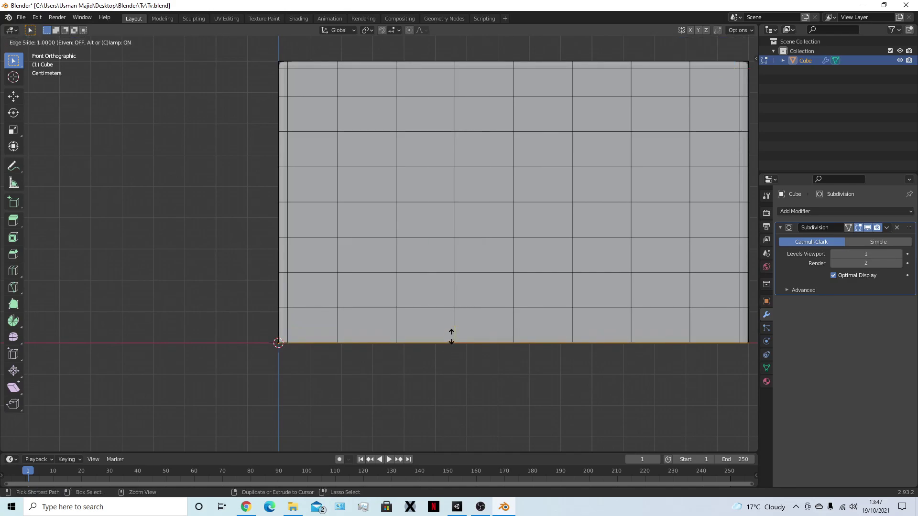
pyautogui.click(453, 330)
# - Compare Shade Smooth with Shade Flat on the panel in Object Mode, leaving it on Shade Flat
pyautogui.moveTo(453, 330); pyautogui.dragTo(398, 397, button='middle')
pyautogui.press('Tab')
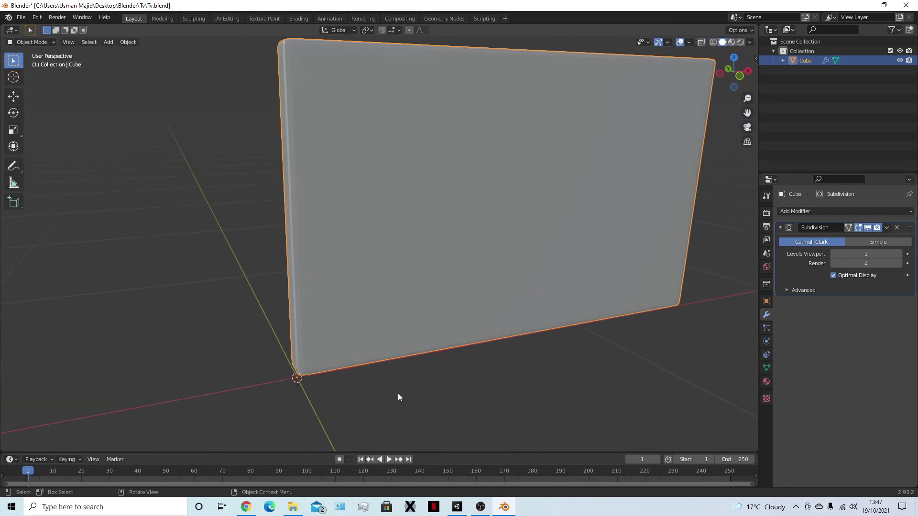
pyautogui.press('Tab')
pyautogui.press('a')
pyautogui.hotkey('alt', 'a')
pyautogui.press('Tab')
pyautogui.moveTo(486, 356); pyautogui.dragTo(323, 230, button='middle')
pyautogui.rightClick(323, 230)
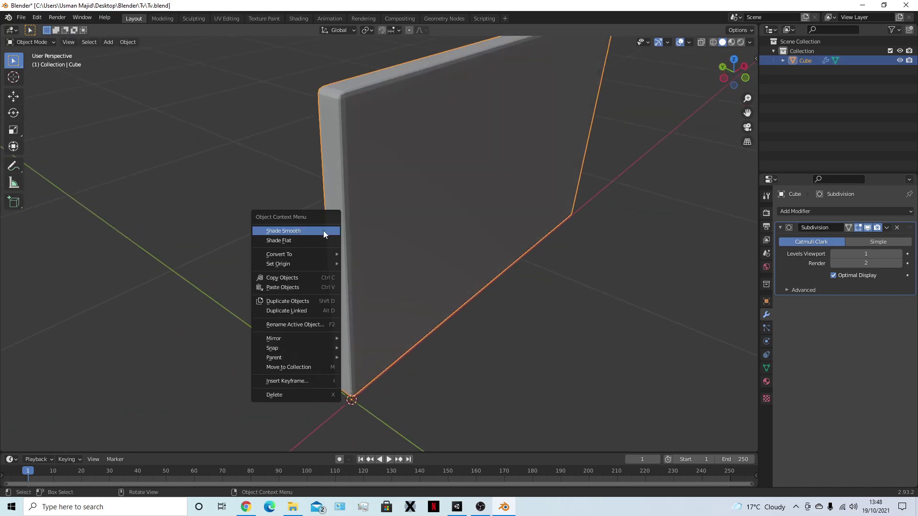
pyautogui.click(315, 233)
pyautogui.moveTo(334, 149); pyautogui.dragTo(431, 181, button='middle')
pyautogui.rightClick(431, 181)
pyautogui.click(429, 191)
pyautogui.moveTo(497, 294); pyautogui.dragTo(463, 256, button='middle')
# - Select the panel's whole mesh in Edit Mode and subdivide it once
pyautogui.press('Tab')
pyautogui.scroll(-3, 461, 266)
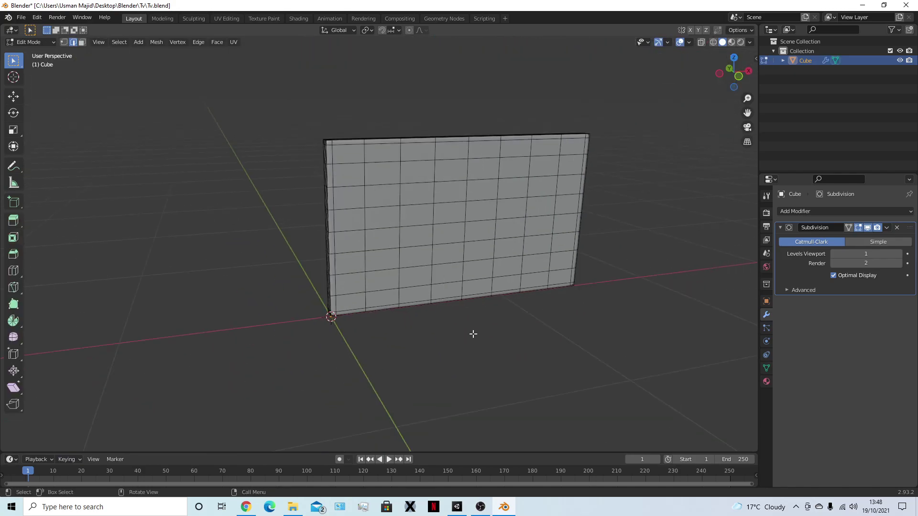
pyautogui.moveTo(471, 334); pyautogui.dragTo(450, 334, button='middle')
pyautogui.press('a')
pyautogui.rightClick(440, 334)
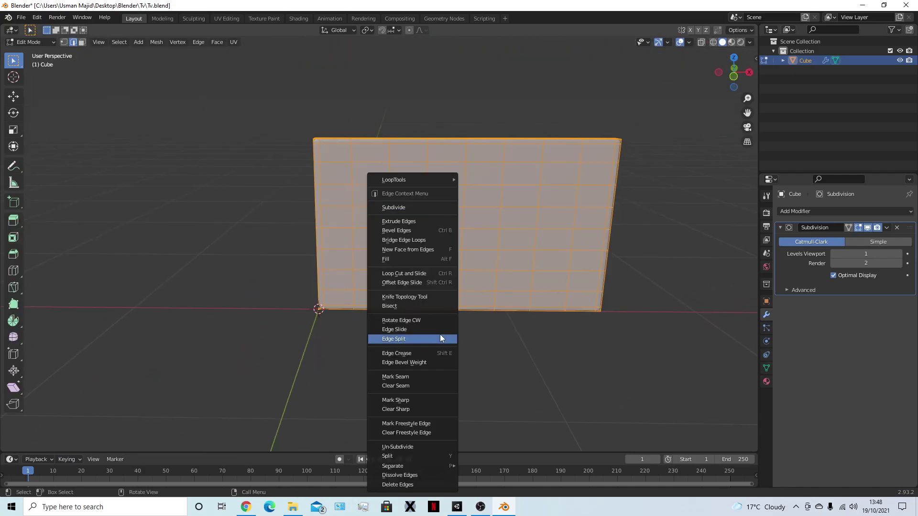
pyautogui.click(418, 208)
pyautogui.moveTo(335, 234); pyautogui.dragTo(389, 267, button='middle')
# - Apply Shade Smooth to the subdivided panel in Object Mode and inspect its edges and corner
pyautogui.press('Tab')
pyautogui.moveTo(376, 218); pyautogui.dragTo(395, 273, button='middle')
pyautogui.scroll(3, 380, 202)
pyautogui.scroll(2, 404, 260)
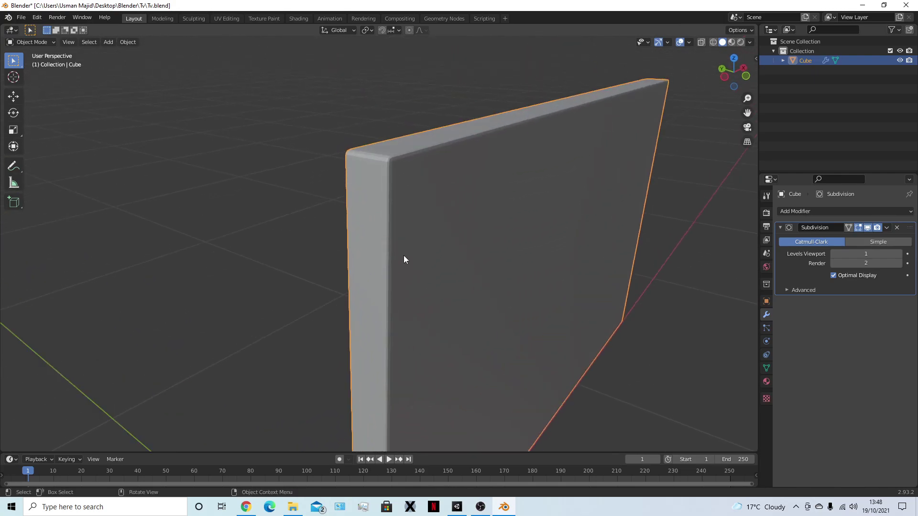
pyautogui.rightClick(414, 185)
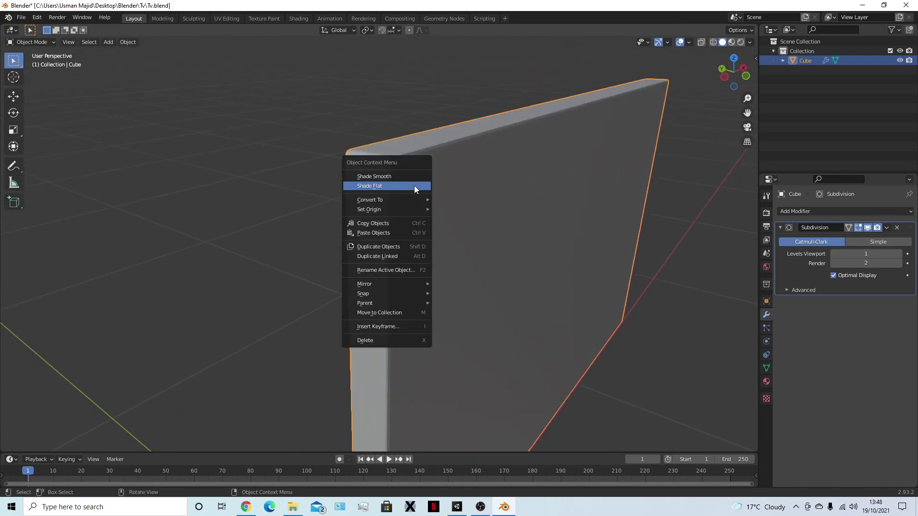
pyautogui.click(410, 177)
pyautogui.moveTo(374, 197); pyautogui.dragTo(428, 263, button='middle')
# - Save Tv.blend and bring the panel back into Edit Mode with nothing selected
pyautogui.scroll(-5, 458, 280)
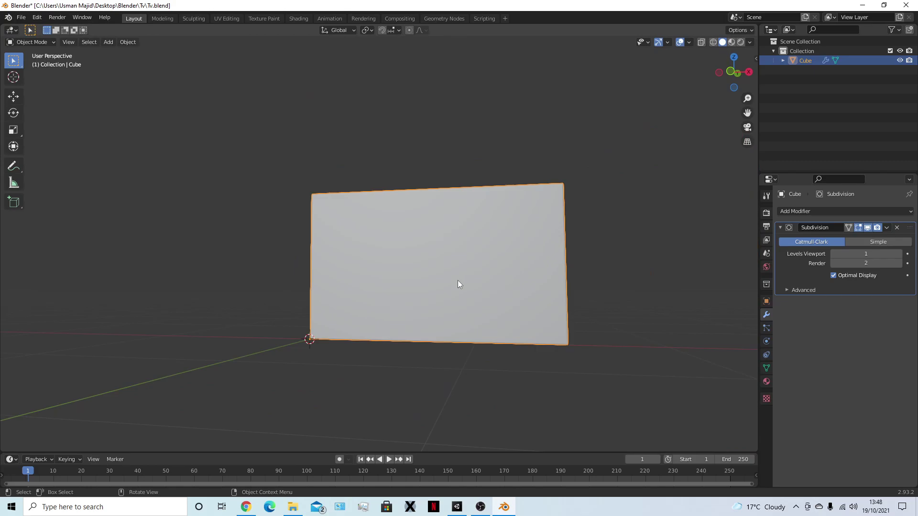
pyautogui.press('KP_1')
pyautogui.hotkey('ctrl', 's')
pyautogui.keyDown('shift'); pyautogui.moveTo(540, 292); pyautogui.dragTo(543, 323, button='middle'); pyautogui.keyUp('shift')
pyautogui.click(549, 310)
pyautogui.click(469, 305)
pyautogui.press('Tab')
pyautogui.click(567, 317)
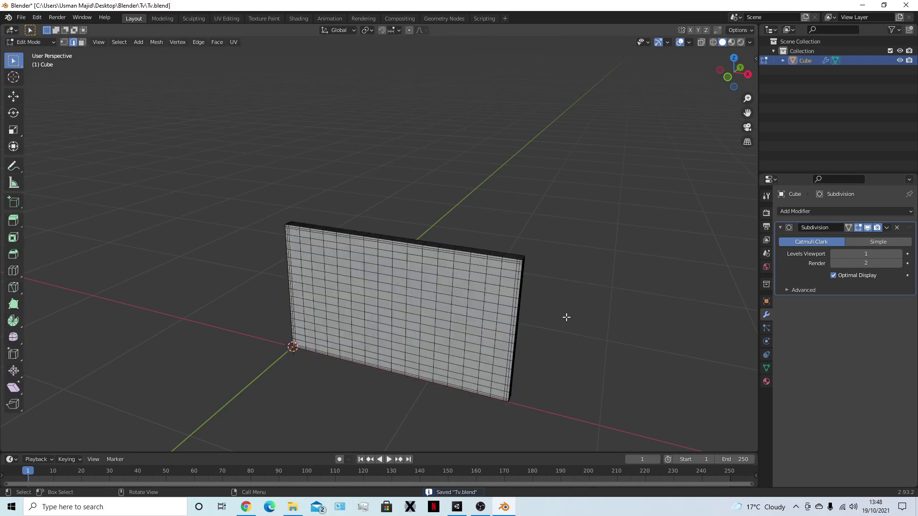
# - Try to box-select the front's inner grid in edge select mode from the front view, and clear the selection
pyautogui.press('KP_1')
pyautogui.scroll(3, 472, 277)
pyautogui.keyDown('shift'); pyautogui.moveTo(472, 276); pyautogui.dragTo(424, 238, button='middle'); pyautogui.keyUp('shift')
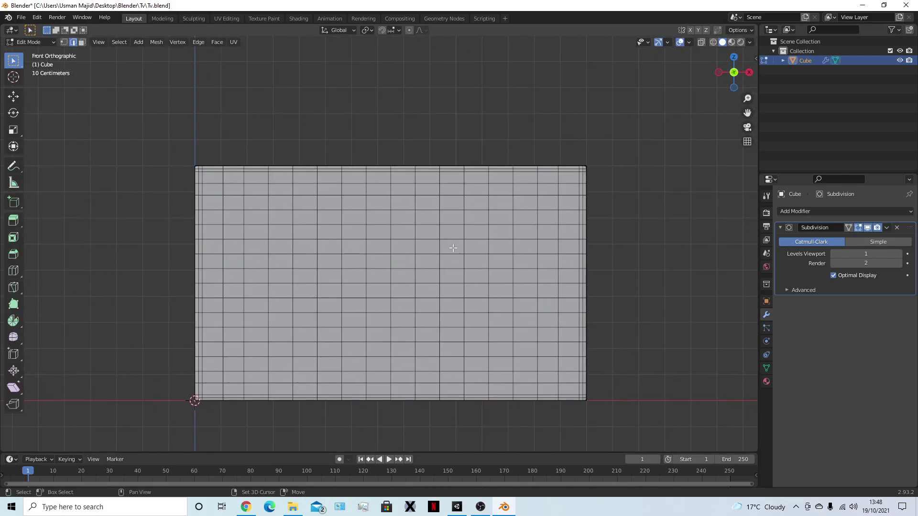
pyautogui.moveTo(210, 176); pyautogui.dragTo(570, 383)
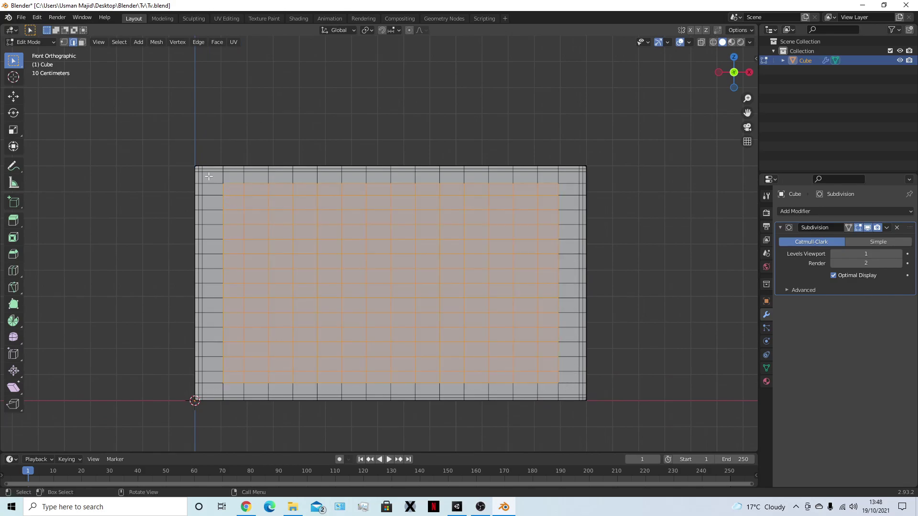
pyautogui.moveTo(206, 176); pyautogui.dragTo(578, 389)
pyautogui.moveTo(538, 357); pyautogui.dragTo(622, 349, button='middle')
pyautogui.hotkey('alt', 'a')
pyautogui.moveTo(496, 307); pyautogui.dragTo(302, 224, button='middle')
pyautogui.click(186, 175)
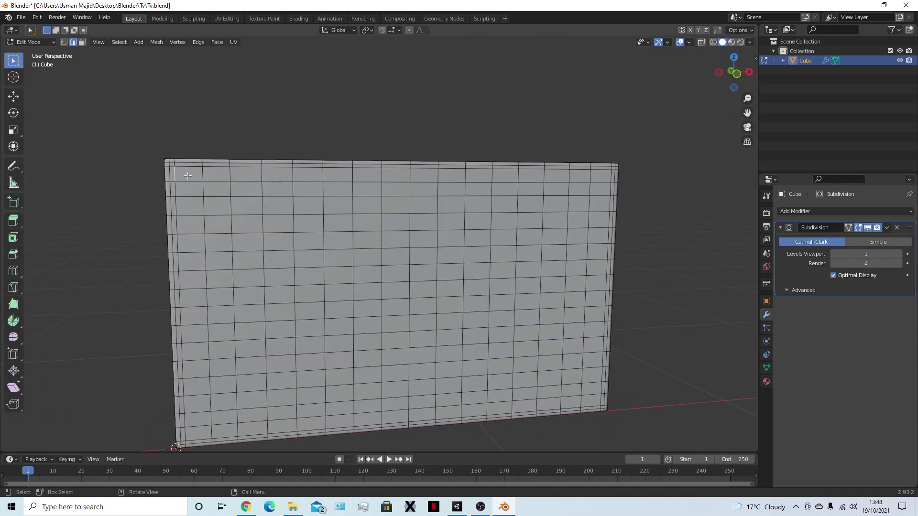
# - In face select mode, box-select the front faces inside the narrow border from the front view
pyautogui.press('3')
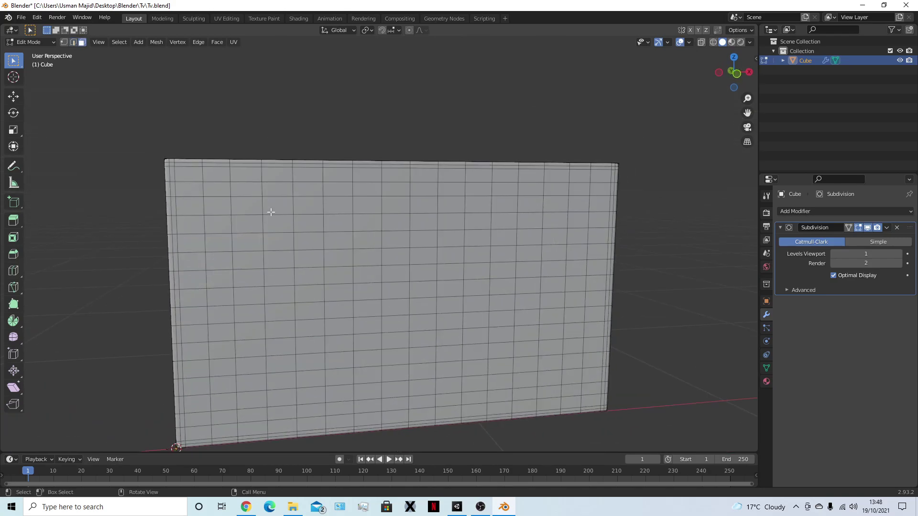
pyautogui.press('KP_1')
pyautogui.moveTo(204, 175); pyautogui.dragTo(575, 392)
pyautogui.moveTo(534, 359); pyautogui.dragTo(502, 365, button='middle')
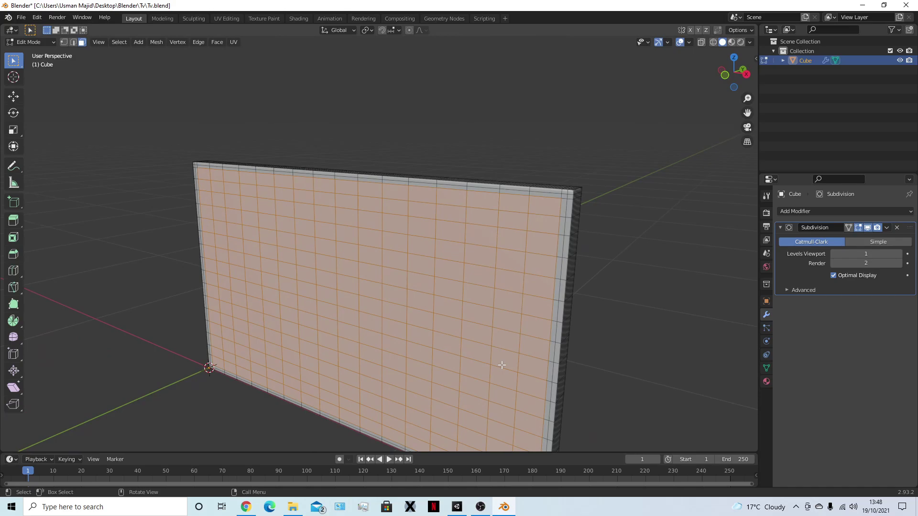
# - Separate the selected screen faces into their own object, and rename the remaining frame object Plastic
pyautogui.press('p')
pyautogui.click(500, 365)
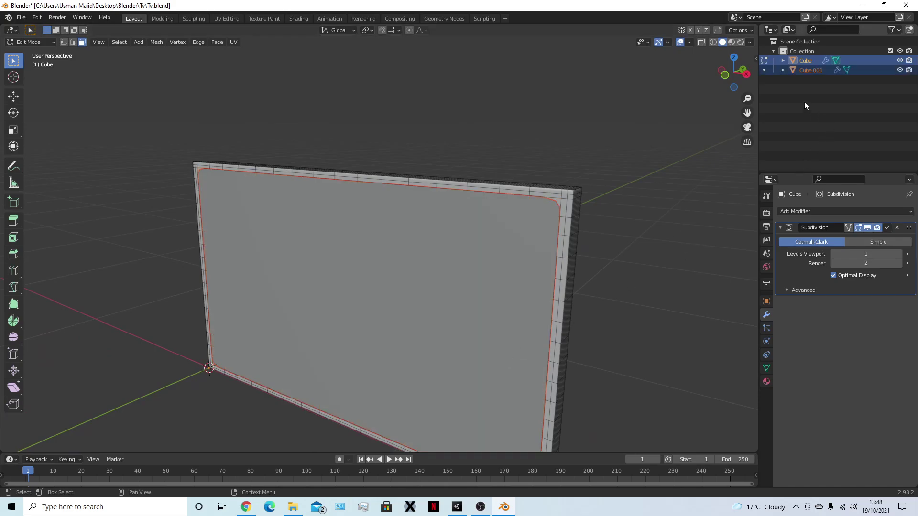
pyautogui.doubleClick(806, 61)
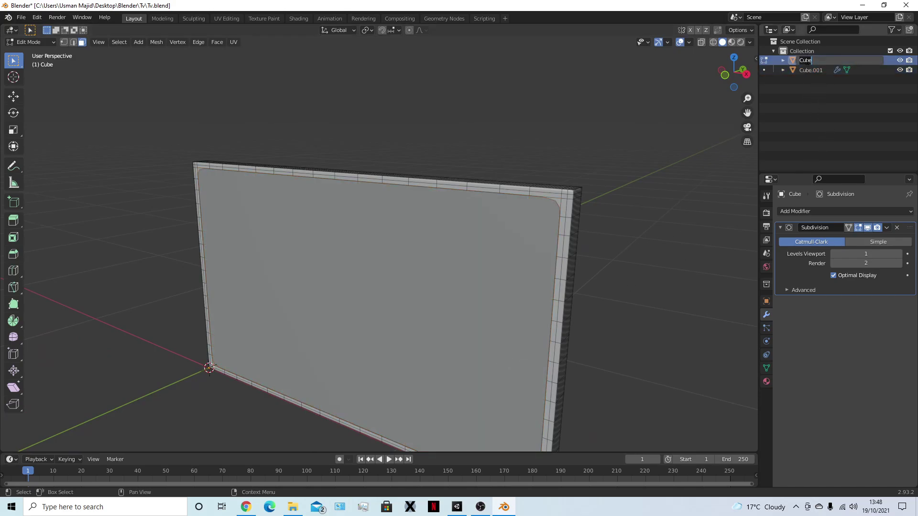
pyautogui.write('Plastic')
pyautogui.press('Return')
# - Rename the separated screen object DisplayScreen
pyautogui.doubleClick(807, 61)
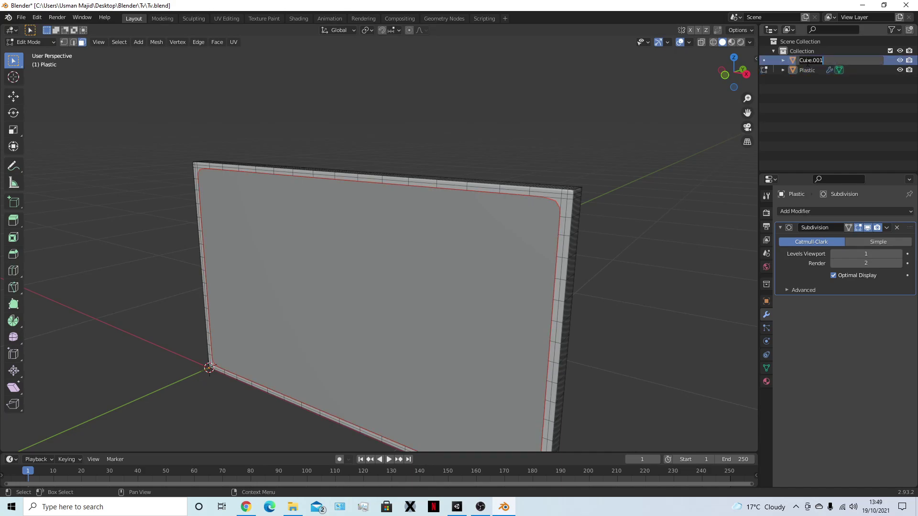
pyautogui.write('DisplayScreen')
pyautogui.press('Return')
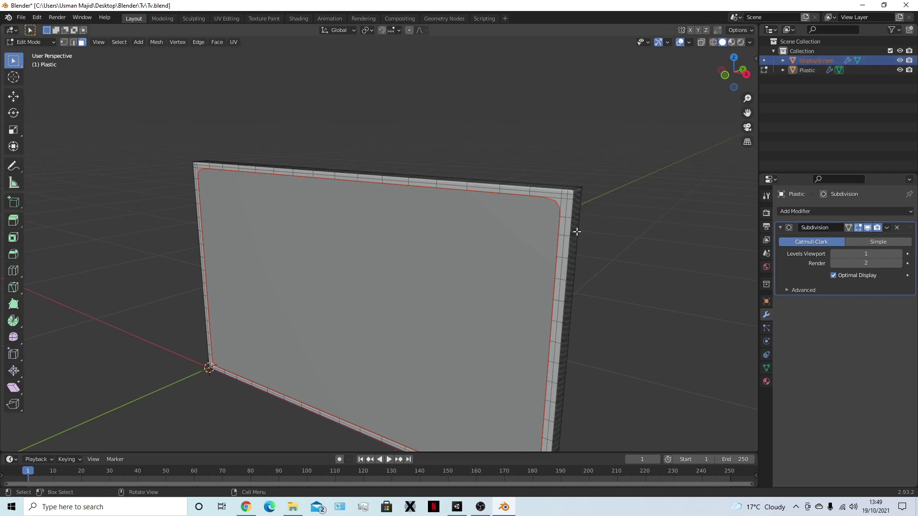
# - Undo both object renames and the separation of the screen faces
pyautogui.hotkey('ctrl', 'z')
pyautogui.hotkey('ctrl', 'z')
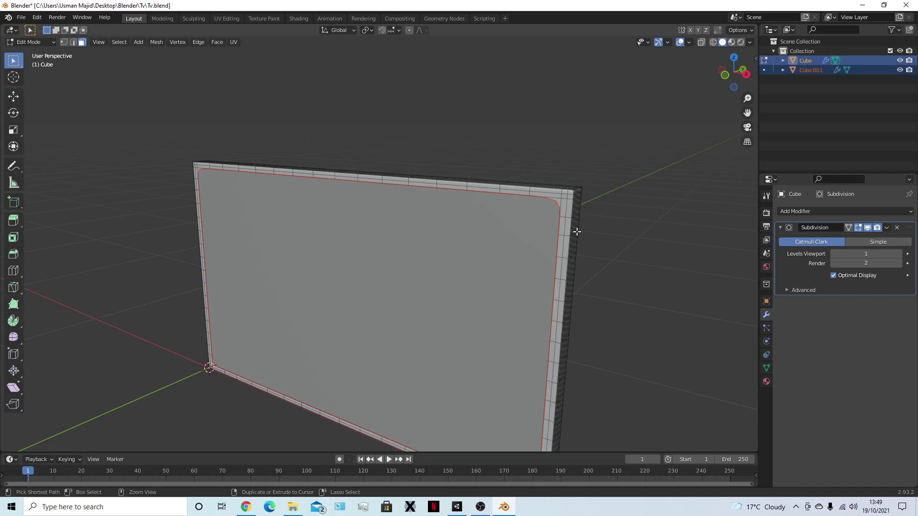
pyautogui.hotkey('ctrl', 'z')
# - In a wireframe side view, move the selected screen faces into the panel by about 0.039 m along the global Y axis
pyautogui.moveTo(577, 232); pyautogui.dragTo(565, 292, button='middle')
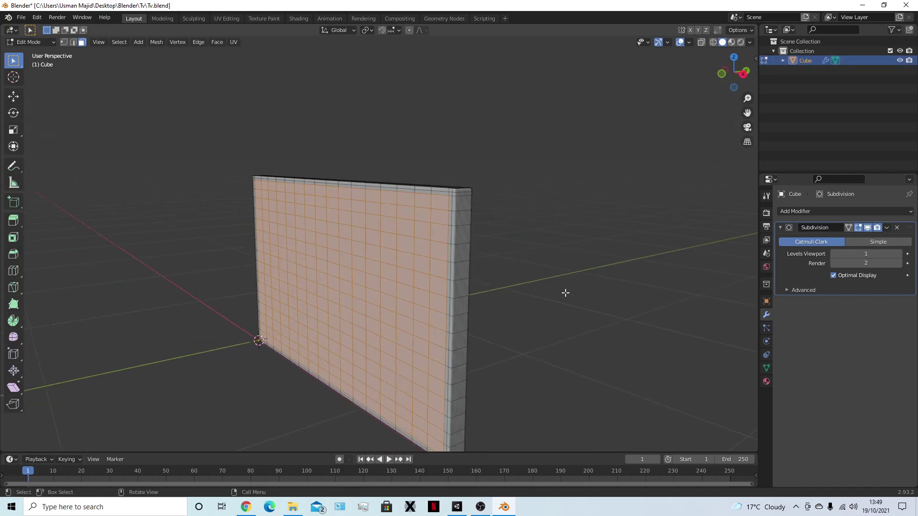
pyautogui.press('KP_3')
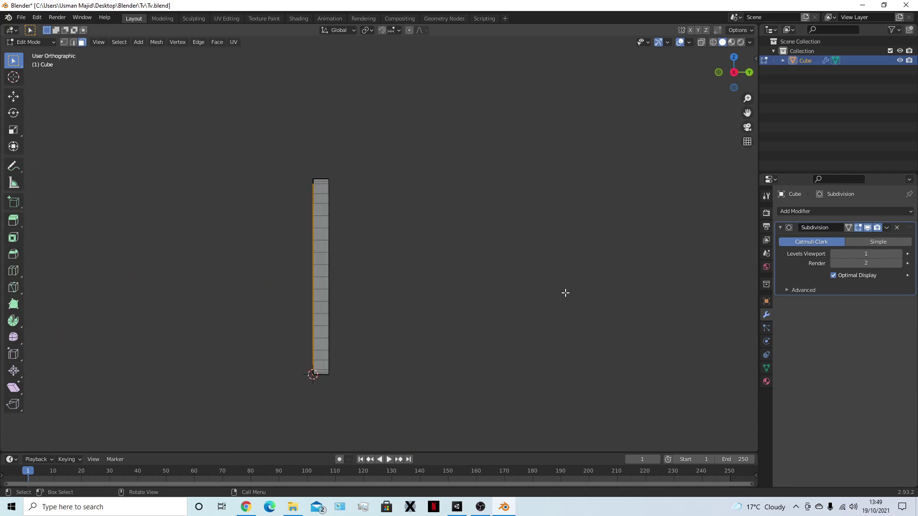
pyautogui.hotkey('alt', 'z')
pyautogui.scroll(3, 378, 272)
pyautogui.moveTo(378, 272); pyautogui.dragTo(486, 271, button='middle')
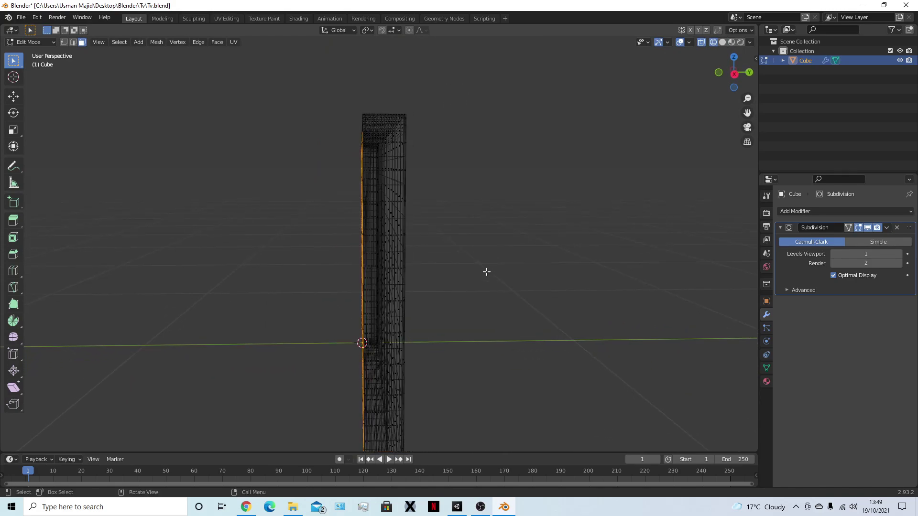
pyautogui.press('g')
pyautogui.press('y')
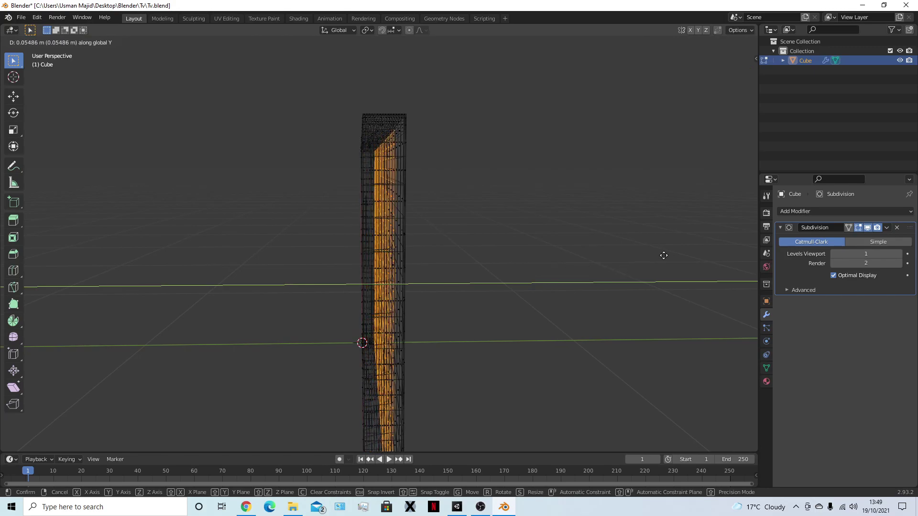
pyautogui.click(611, 253)
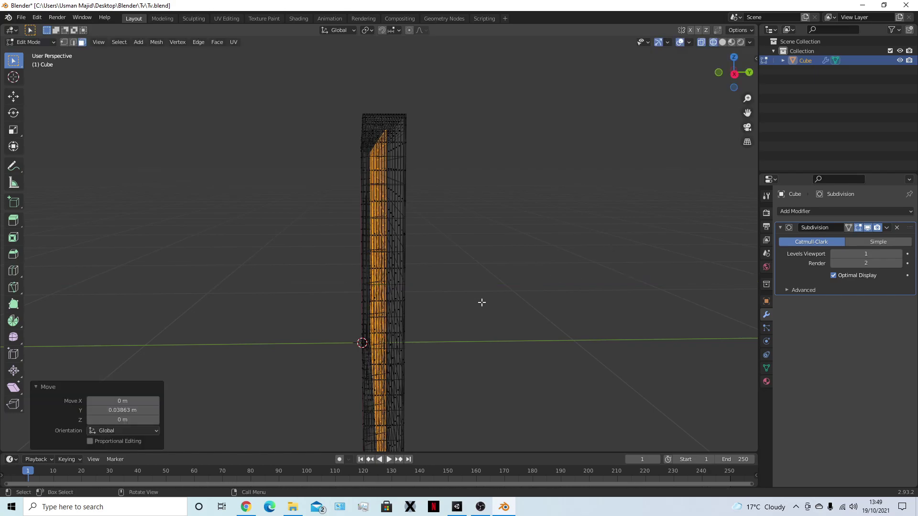
# - Return to solid shading and inspect the recessed screen area in Object Mode and in Edit Mode
pyautogui.moveTo(487, 301); pyautogui.dragTo(568, 307, button='middle')
pyautogui.press('a')
pyautogui.hotkey('ctrl', 'Tab')
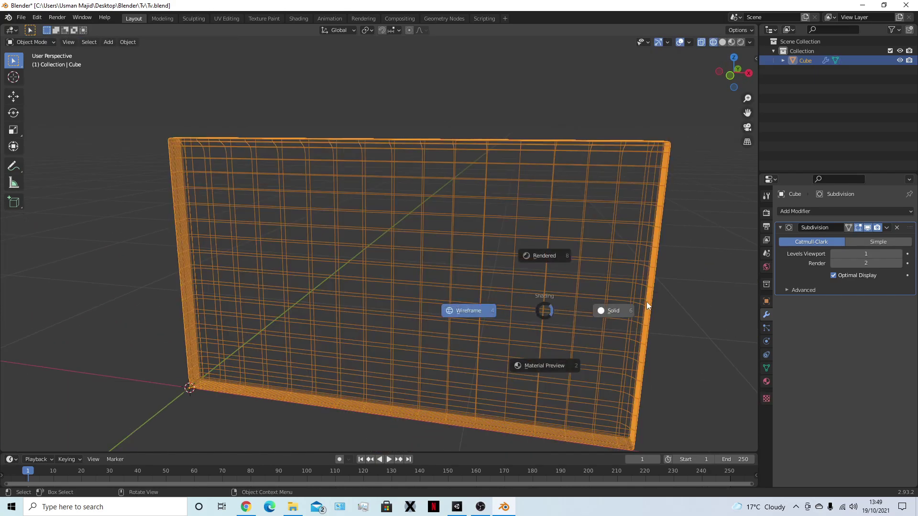
pyautogui.click(645, 302)
pyautogui.moveTo(626, 321)
pyautogui.mouseDown(button='middle')
pyautogui.moveTo(595, 314)
pyautogui.moveTo(604, 327)
pyautogui.moveTo(651, 311)
pyautogui.moveTo(626, 318)
pyautogui.mouseUp(button='middle')
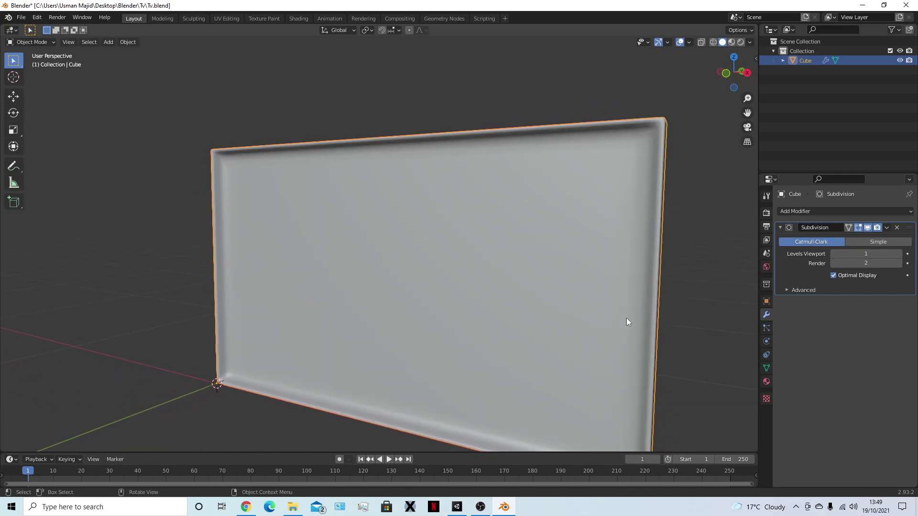
pyautogui.press('Tab')
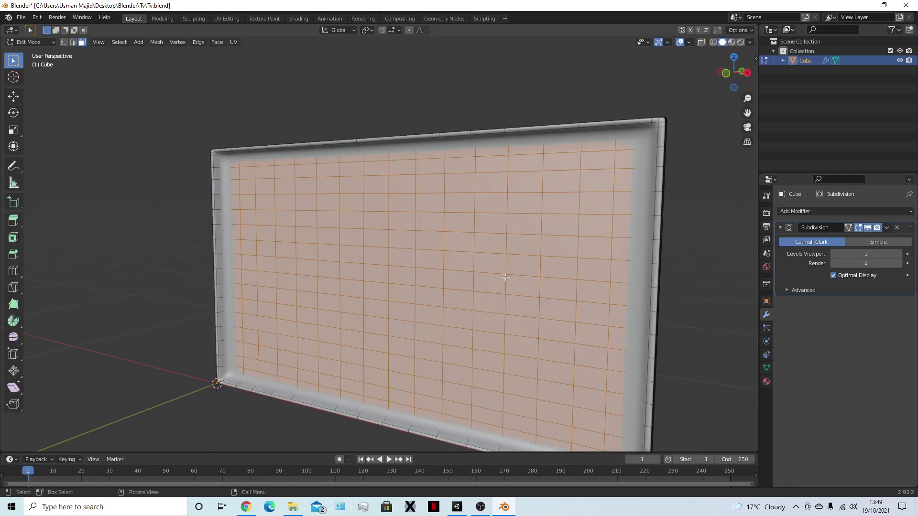
pyautogui.moveTo(664, 289); pyautogui.dragTo(590, 314, button='middle')
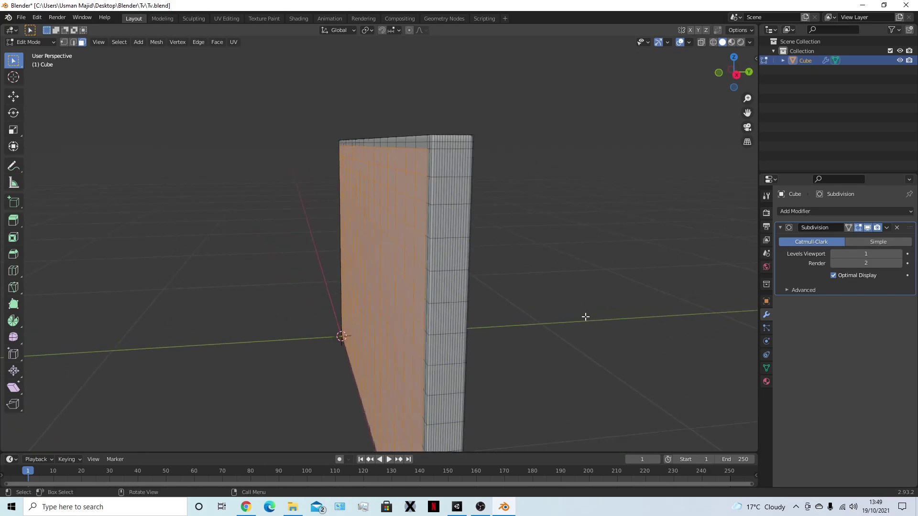
# - Extrude the selected screen faces about 0.02 m into the panel along global Y and separate them into their own object
pyautogui.press('e')
pyautogui.press('y')
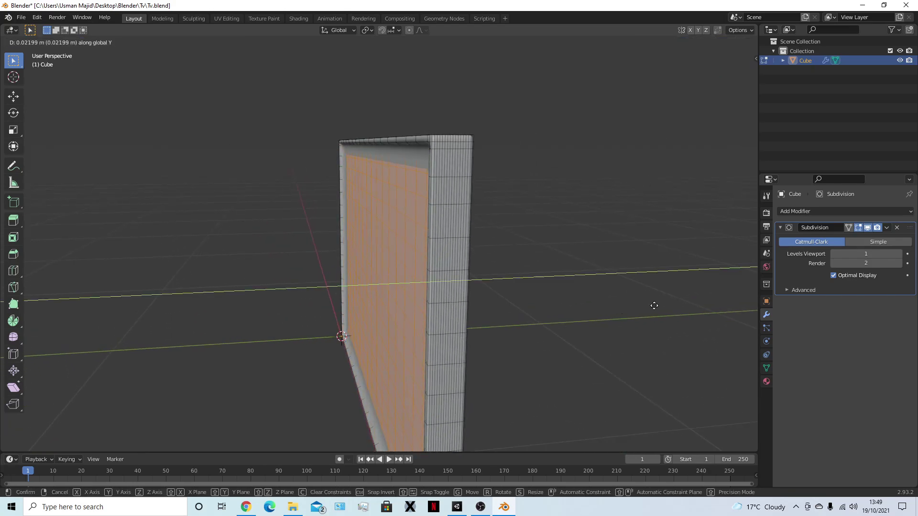
pyautogui.click(662, 305)
pyautogui.press('p')
pyautogui.click(593, 305)
pyautogui.moveTo(568, 314); pyautogui.dragTo(628, 307, button='middle')
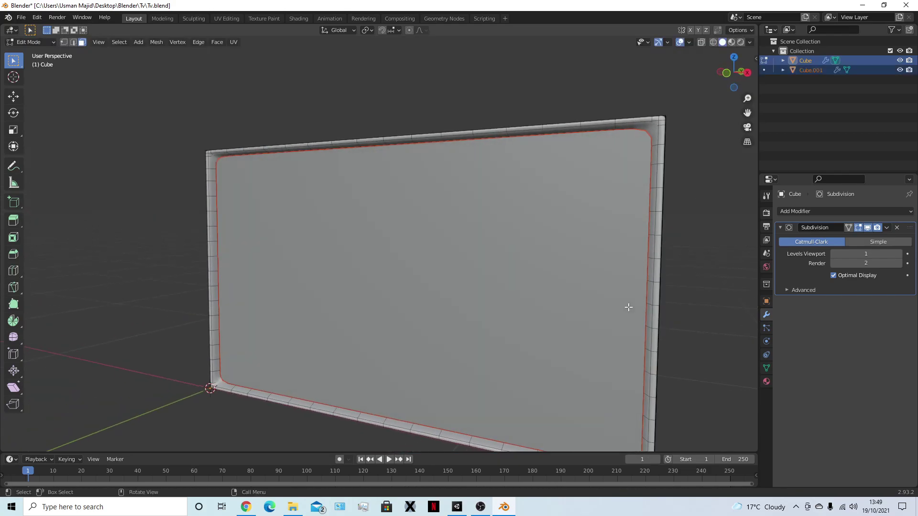
# - Inspect the frame in Object Mode and Edit Mode with the separated screen temporarily hidden
pyautogui.press('Tab')
pyautogui.moveTo(535, 318); pyautogui.dragTo(713, 281, button='middle')
pyautogui.click(563, 302)
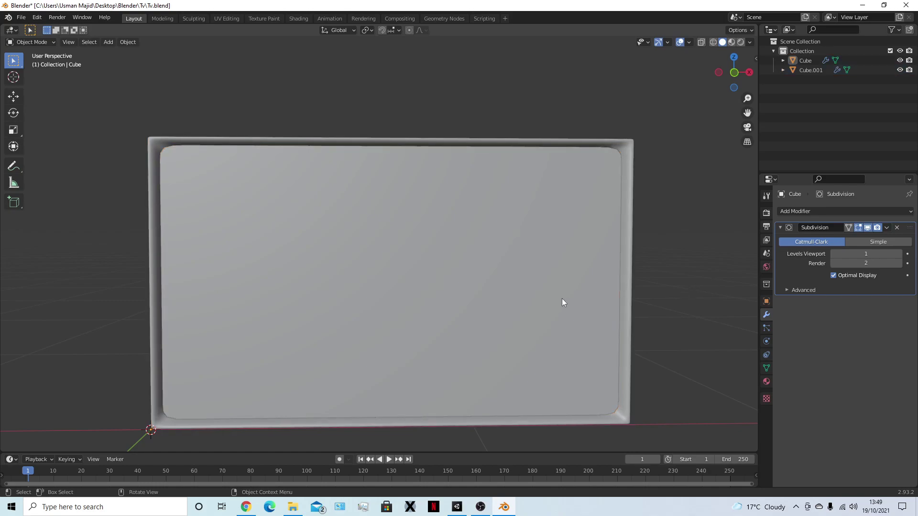
pyautogui.press('h')
pyautogui.moveTo(560, 299); pyautogui.dragTo(549, 337, button='middle')
pyautogui.click(555, 285)
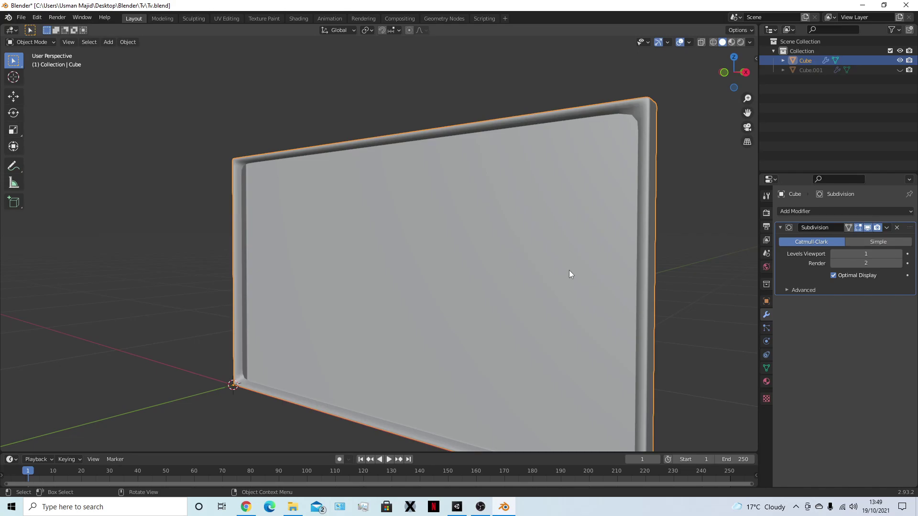
pyautogui.press('Tab')
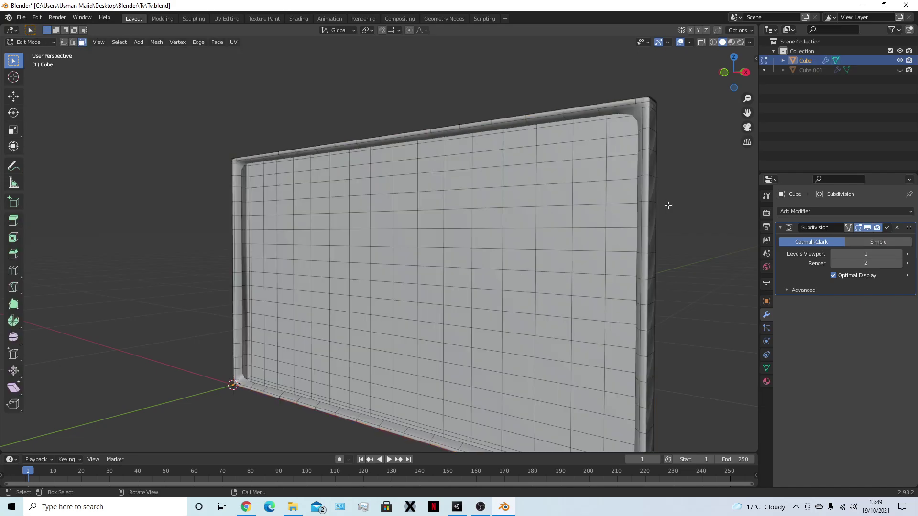
pyautogui.press('Tab')
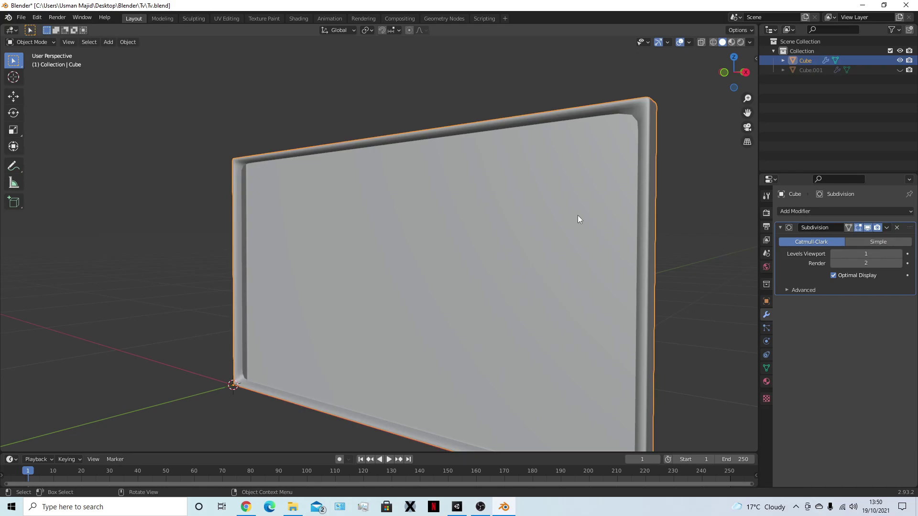
pyautogui.moveTo(526, 309); pyautogui.dragTo(490, 267, button='middle')
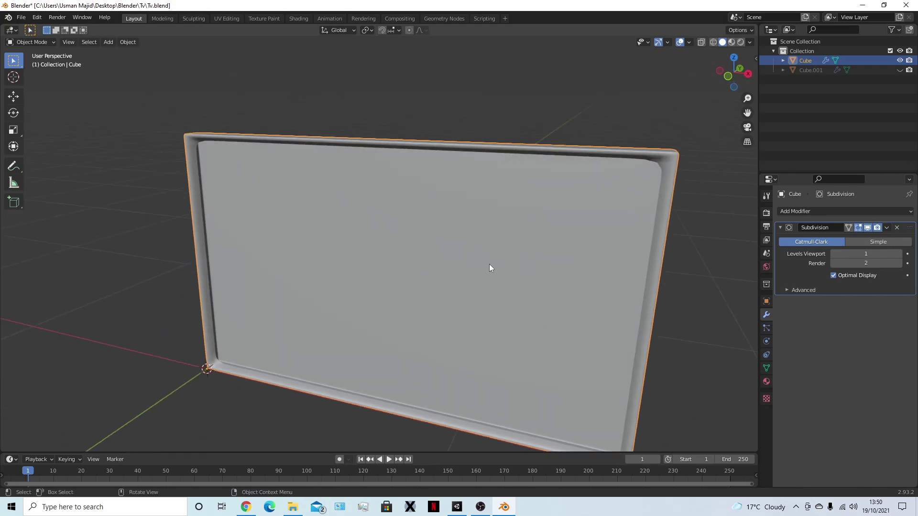
pyautogui.click(624, 138)
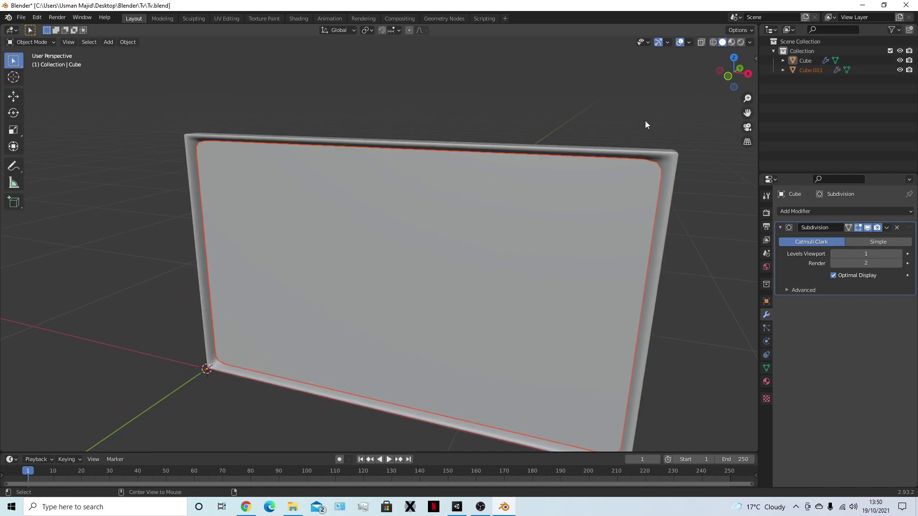
# - Check the separated screen and the frame individually, viewing the frame's mesh in Edit Mode
pyautogui.click(635, 284)
pyautogui.moveTo(634, 284); pyautogui.dragTo(627, 265, button='middle')
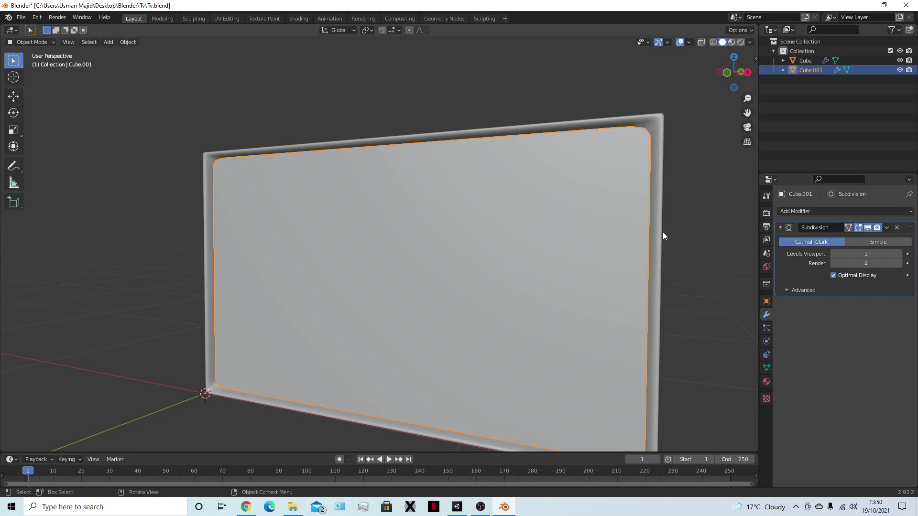
pyautogui.moveTo(535, 307)
pyautogui.mouseDown(button='middle')
pyautogui.moveTo(567, 313)
pyautogui.moveTo(573, 304)
pyautogui.moveTo(555, 307)
pyautogui.moveTo(550, 293)
pyautogui.moveTo(540, 306)
pyautogui.mouseUp(button='middle')
pyautogui.click(632, 242)
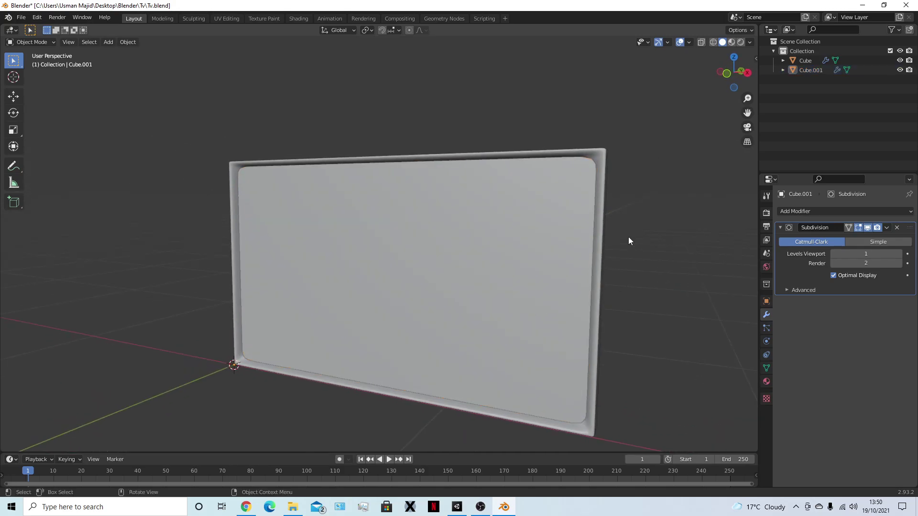
pyautogui.click(601, 210)
pyautogui.press('Tab')
pyautogui.moveTo(549, 241); pyautogui.dragTo(535, 242, button='middle')
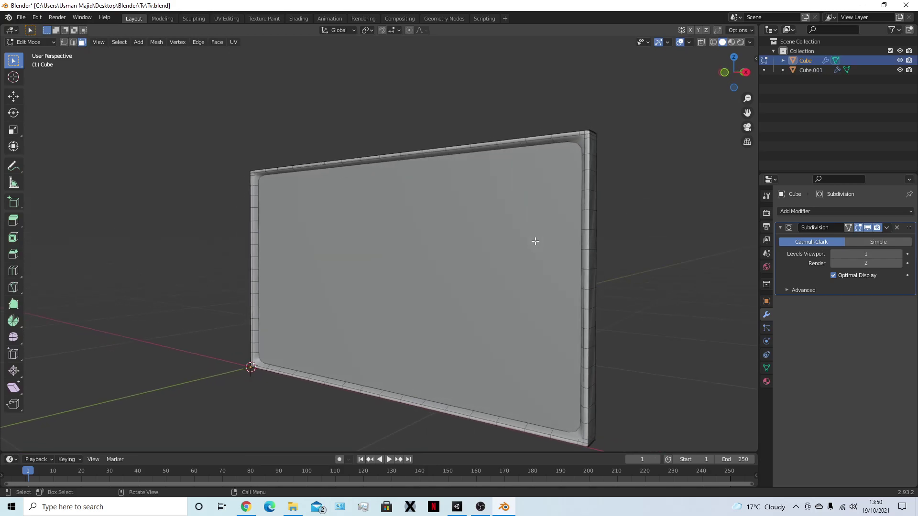
pyautogui.press('Tab')
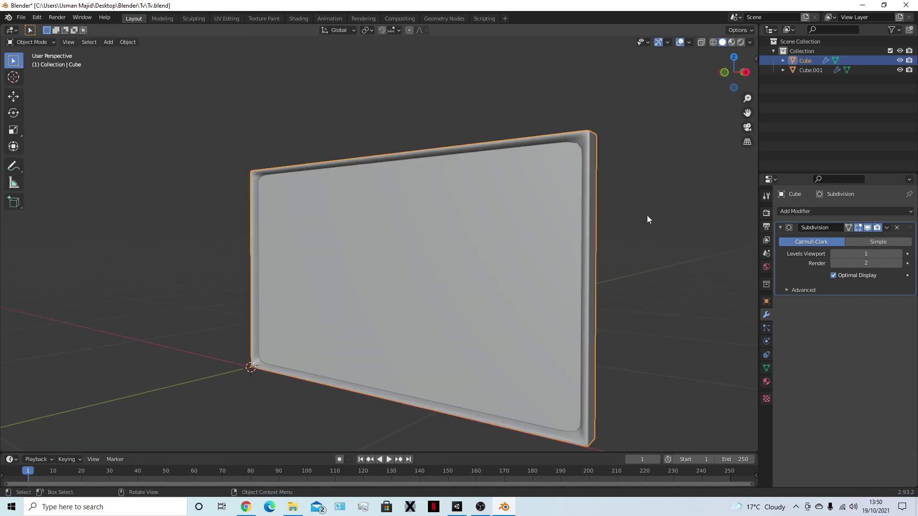
# - In wireframe, select the edge loop around the inner opening of the frame's recess, and return to solid shading
pyautogui.moveTo(615, 201); pyautogui.dragTo(600, 280, button='middle')
pyautogui.press('Tab')
pyautogui.press('1')
pyautogui.moveTo(538, 247); pyautogui.dragTo(559, 265, button='middle')
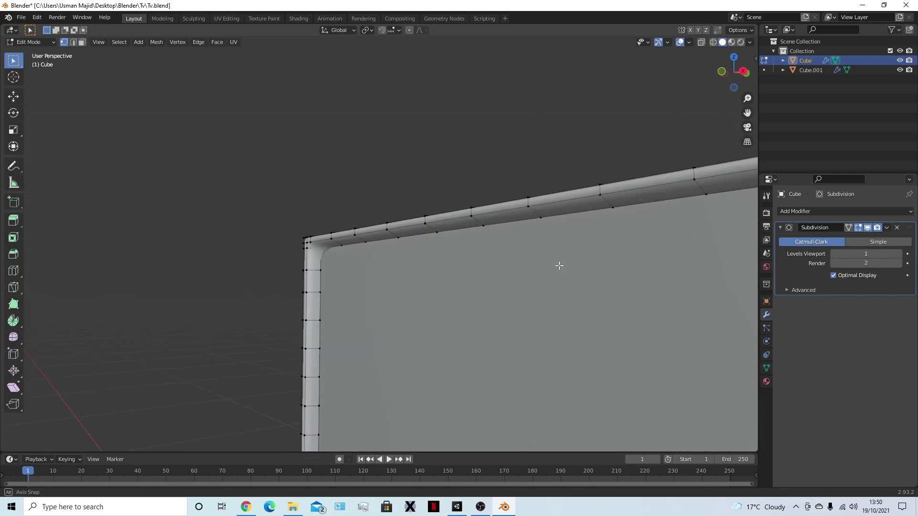
pyautogui.hotkey('shift', 'z')
pyautogui.moveTo(418, 270)
pyautogui.mouseDown(button='middle')
pyautogui.moveTo(535, 272)
pyautogui.moveTo(502, 261)
pyautogui.moveTo(529, 250)
pyautogui.moveTo(594, 285)
pyautogui.moveTo(545, 290)
pyautogui.moveTo(512, 291)
pyautogui.moveTo(473, 276)
pyautogui.moveTo(495, 275)
pyautogui.moveTo(502, 289)
pyautogui.moveTo(661, 256)
pyautogui.moveTo(519, 285)
pyautogui.moveTo(605, 295)
pyautogui.moveTo(578, 322)
pyautogui.moveTo(480, 300)
pyautogui.moveTo(619, 311)
pyautogui.moveTo(517, 303)
pyautogui.moveTo(594, 301)
pyautogui.moveTo(188, 281)
pyautogui.moveTo(318, 299)
pyautogui.moveTo(164, 283)
pyautogui.moveTo(407, 273)
pyautogui.moveTo(286, 270)
pyautogui.moveTo(442, 276)
pyautogui.mouseUp(button='middle')
pyautogui.keyDown('alt'); pyautogui.click(339, 183); pyautogui.keyUp('alt')
pyautogui.moveTo(331, 213); pyautogui.dragTo(330, 187, button='middle')
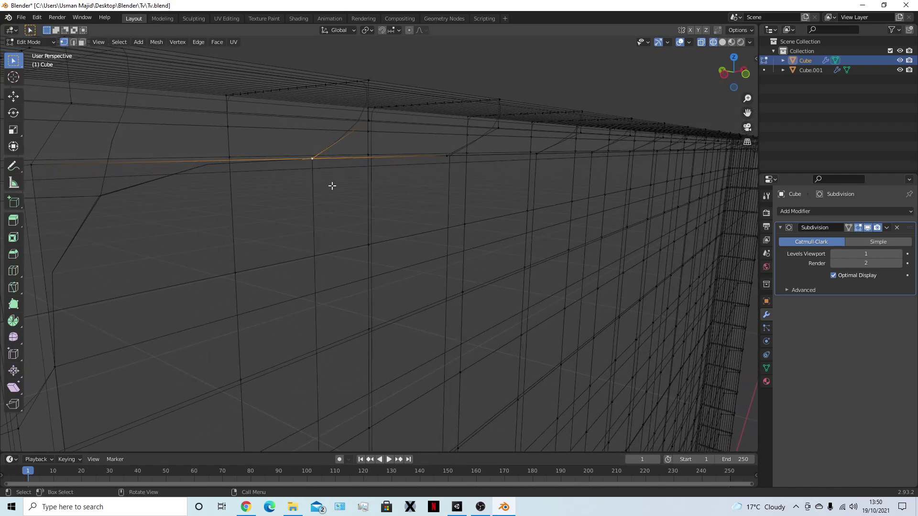
pyautogui.keyDown('alt'); pyautogui.click(354, 158); pyautogui.keyUp('alt')
pyautogui.moveTo(352, 158); pyautogui.dragTo(459, 328, button='middle')
pyautogui.scroll(-3, 459, 327)
pyautogui.press('Tab')
pyautogui.hotkey('shift', 'z')
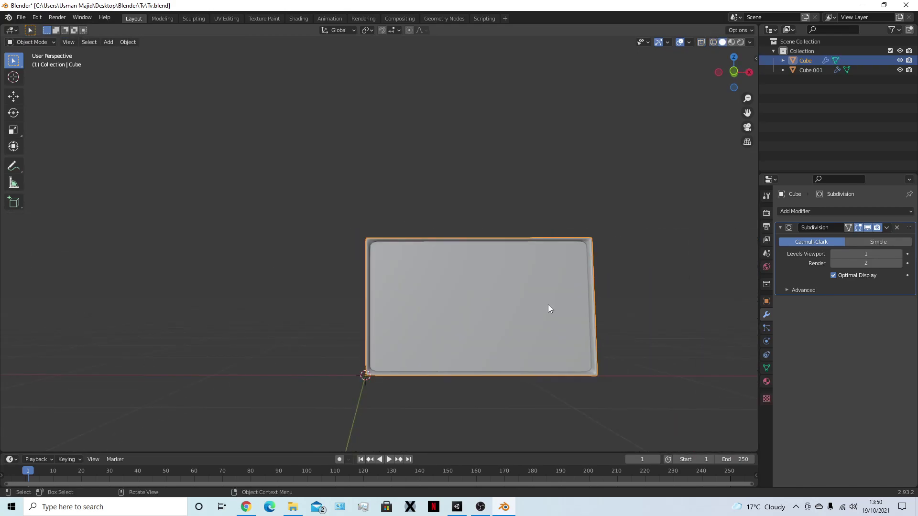
# - Try to fill the frame's selected inner edge loop with a face
pyautogui.press('Tab')
pyautogui.scroll(3, 531, 349)
pyautogui.keyDown('shift'); pyautogui.moveTo(495, 322); pyautogui.dragTo(434, 303, button='middle'); pyautogui.keyUp('shift')
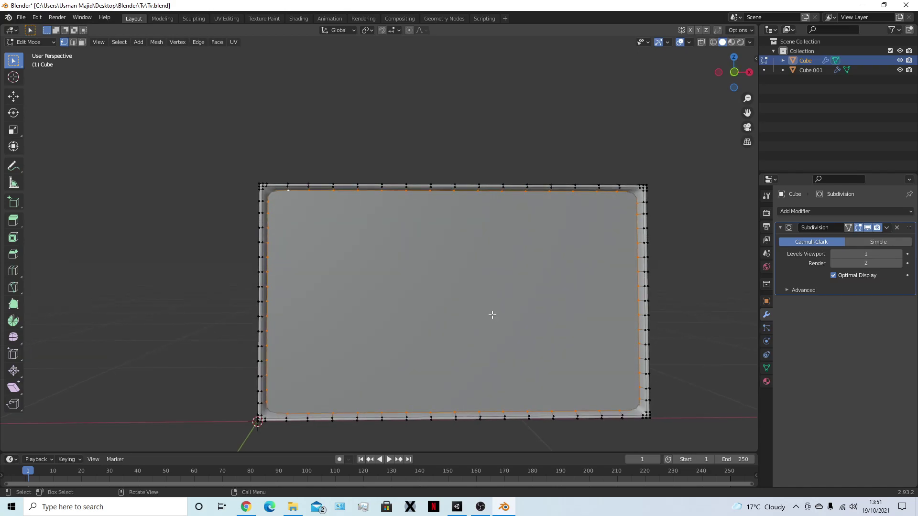
pyautogui.press('f')
pyautogui.press('e')
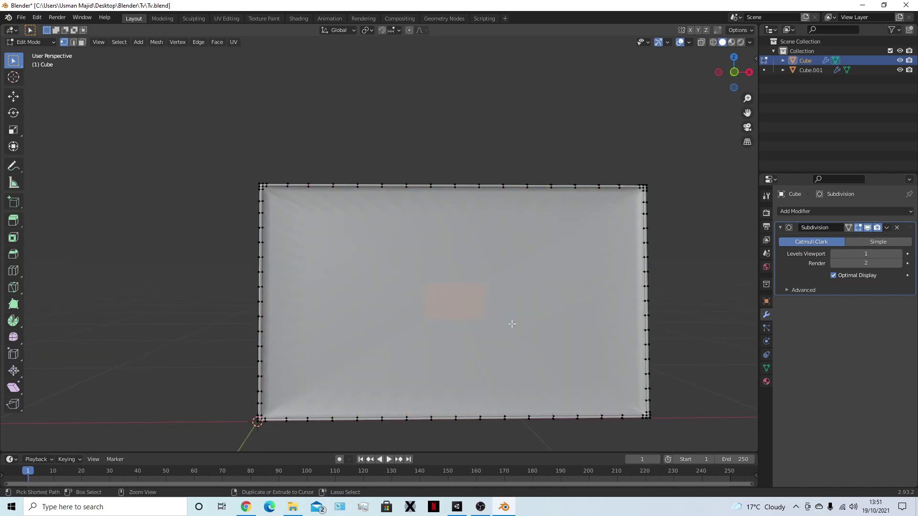
pyautogui.click(511, 324)
pyautogui.press('Tab')
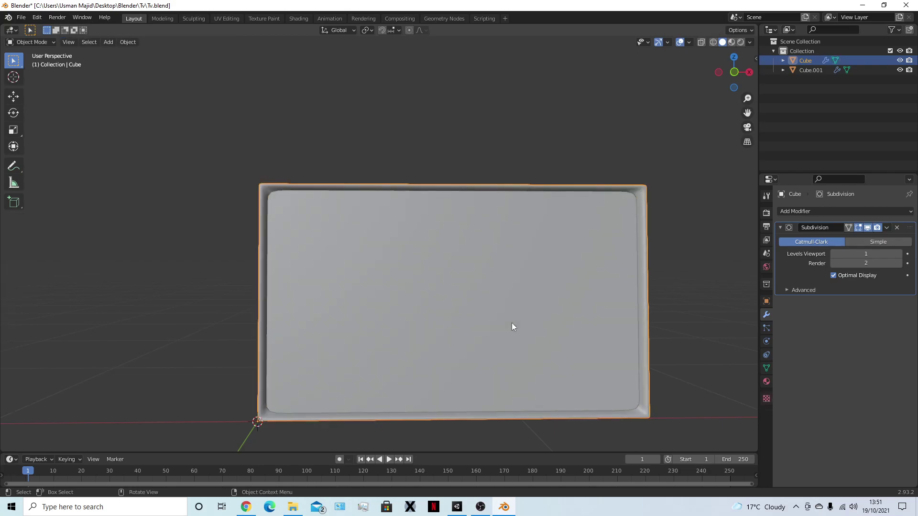
# - Duplicate the separated screen and offset the copy about 0.009 m forward along the negative global Y axis
pyautogui.click(511, 315)
pyautogui.moveTo(511, 315); pyautogui.dragTo(452, 335, button='middle')
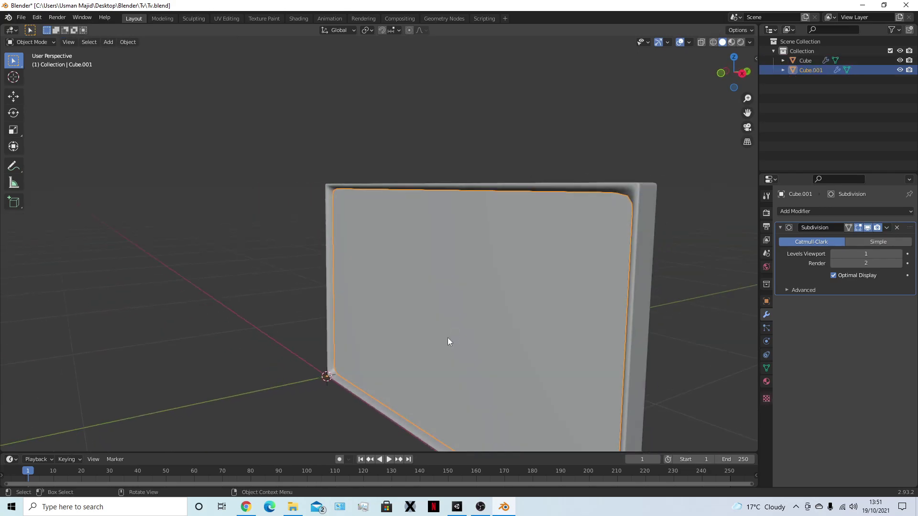
pyautogui.hotkey('shift', 'd')
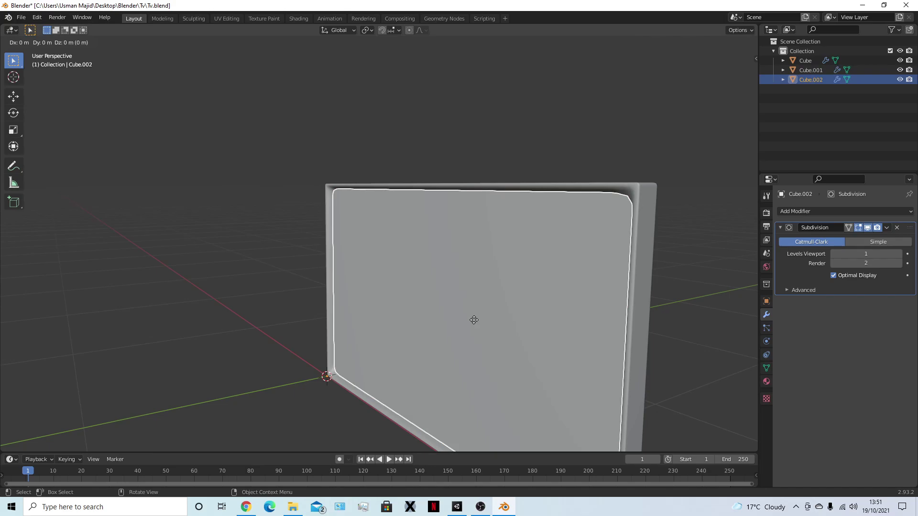
pyautogui.press('y')
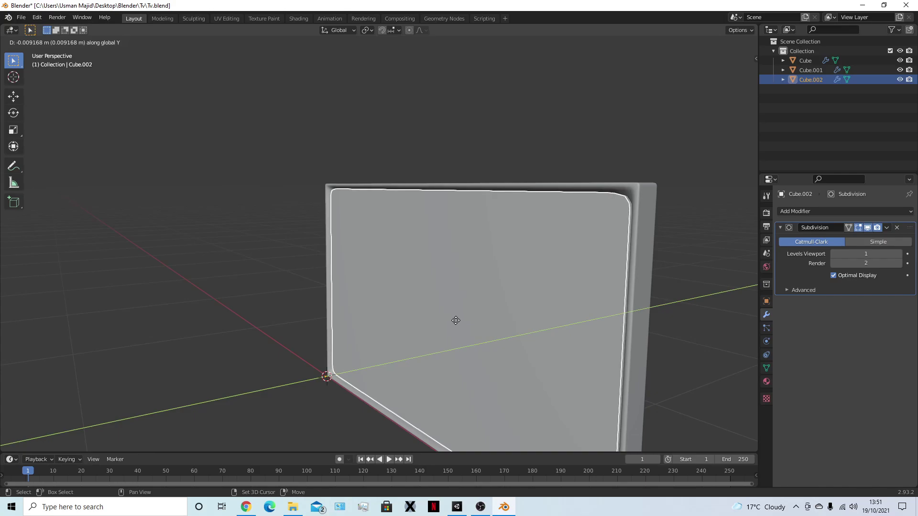
pyautogui.click(456, 320)
# - Move the frame's selected inner edge loop about 0.009 m forward along the negative global Y axis
pyautogui.click(631, 200)
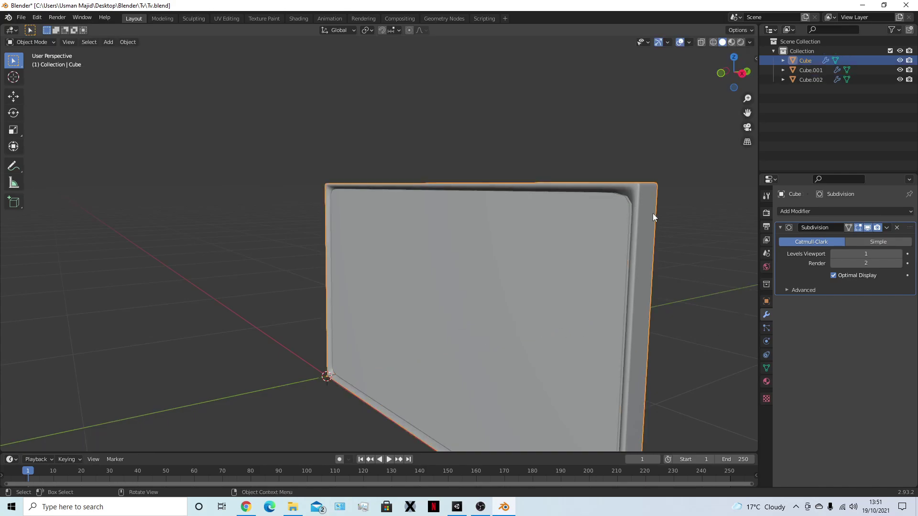
pyautogui.press('Tab')
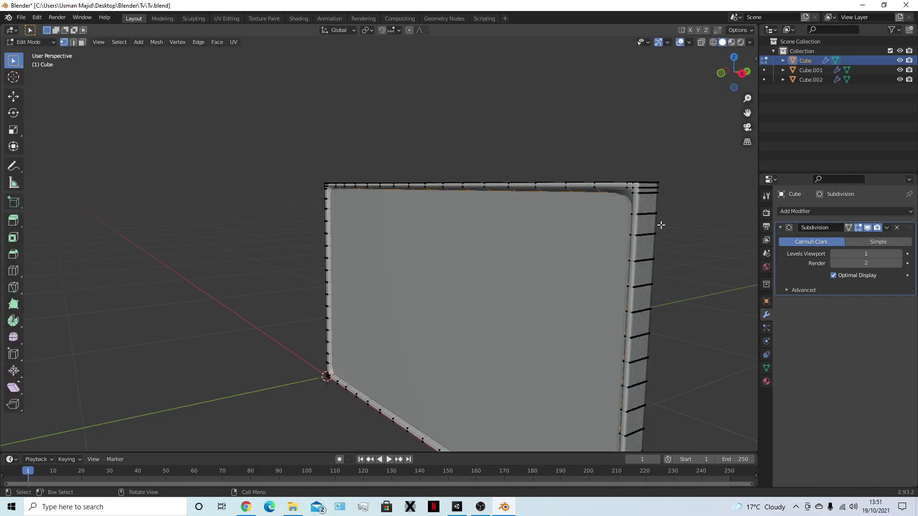
pyautogui.press('g')
pyautogui.press('y')
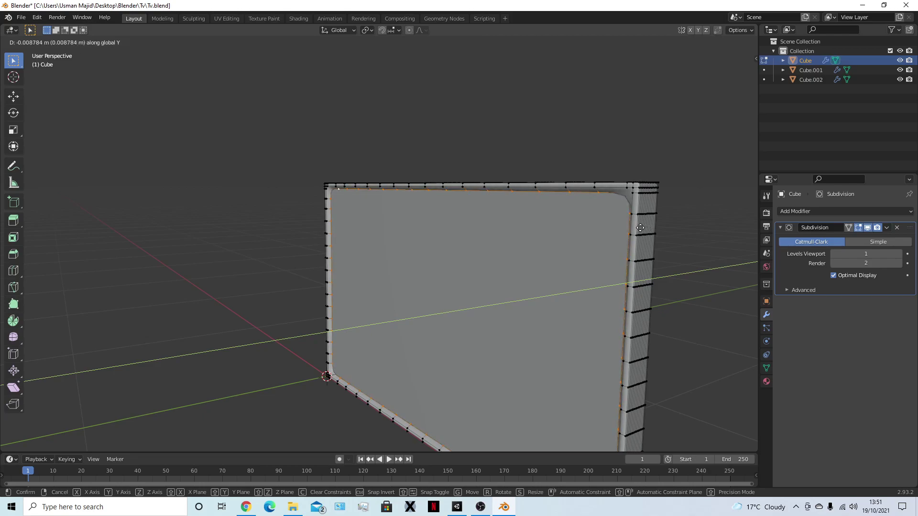
pyautogui.click(640, 228)
pyautogui.press('Tab')
pyautogui.moveTo(630, 277); pyautogui.dragTo(693, 291, button='middle')
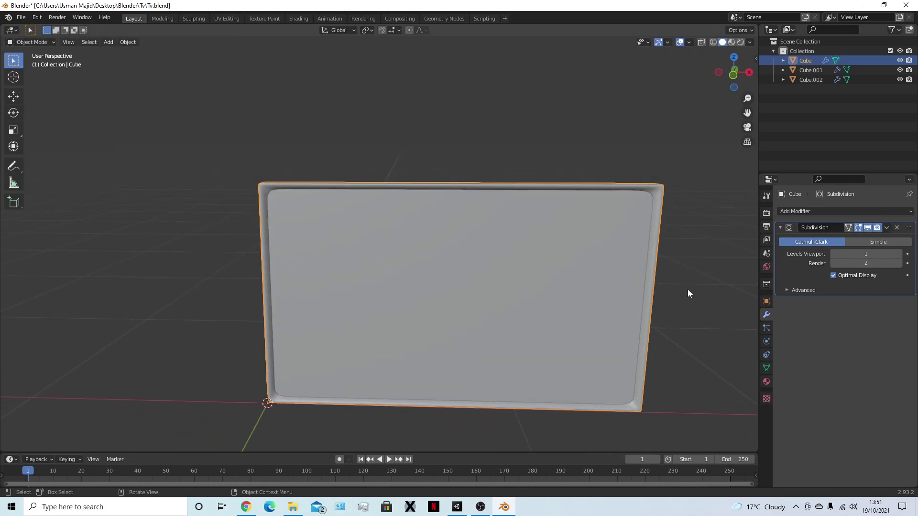
# - Inspect the frame and the rear screen panel with the duplicated front panel temporarily hidden
pyautogui.scroll(4, 442, 252)
pyautogui.moveTo(442, 252); pyautogui.dragTo(489, 232, button='middle')
pyautogui.click(486, 237)
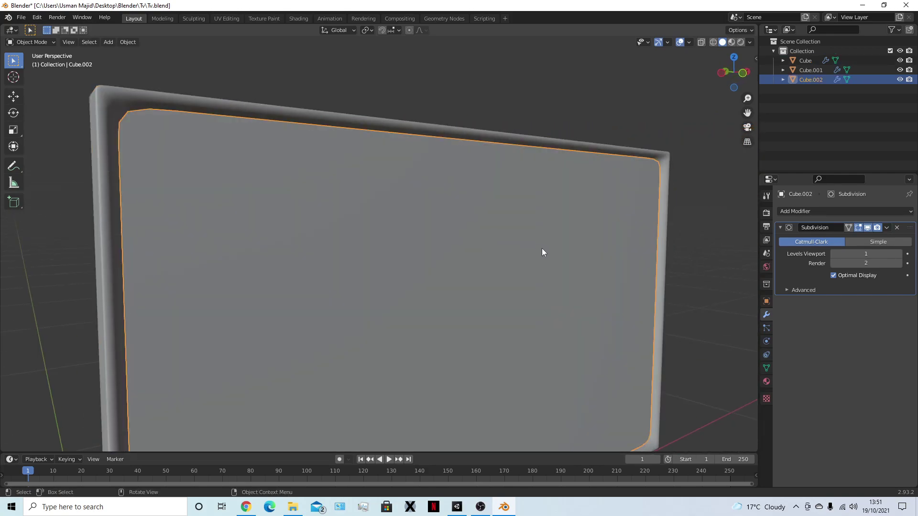
pyautogui.press('h')
pyautogui.click(437, 309)
pyautogui.moveTo(437, 309); pyautogui.dragTo(385, 214, button='middle')
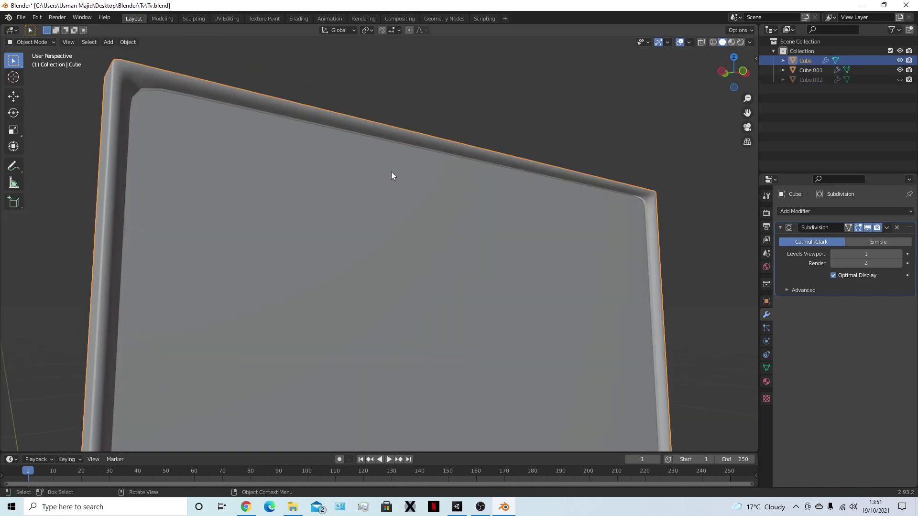
pyautogui.click(407, 137)
pyautogui.click(494, 238)
pyautogui.hotkey('alt', 'h')
pyautogui.moveTo(494, 238); pyautogui.dragTo(385, 182, button='middle')
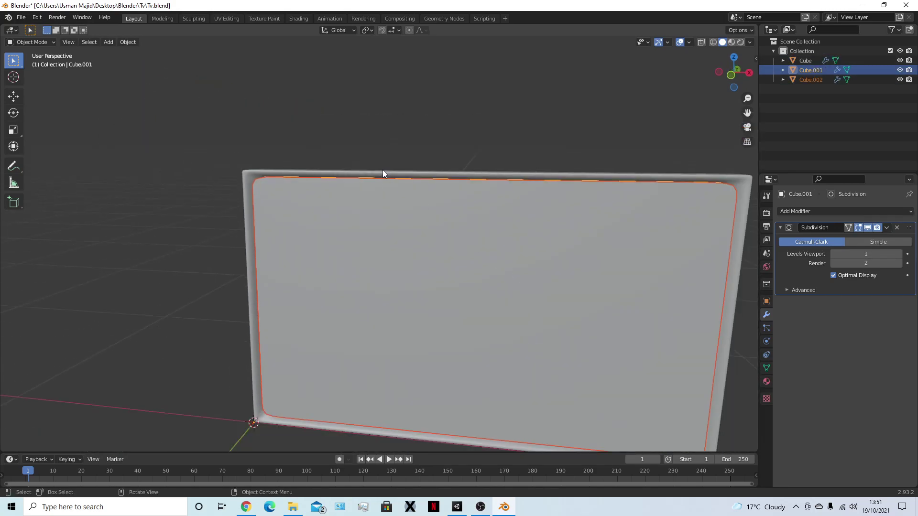
# - Select the frame and both screen panels and apply smooth shading to them
pyautogui.press('a')
pyautogui.rightClick(403, 132)
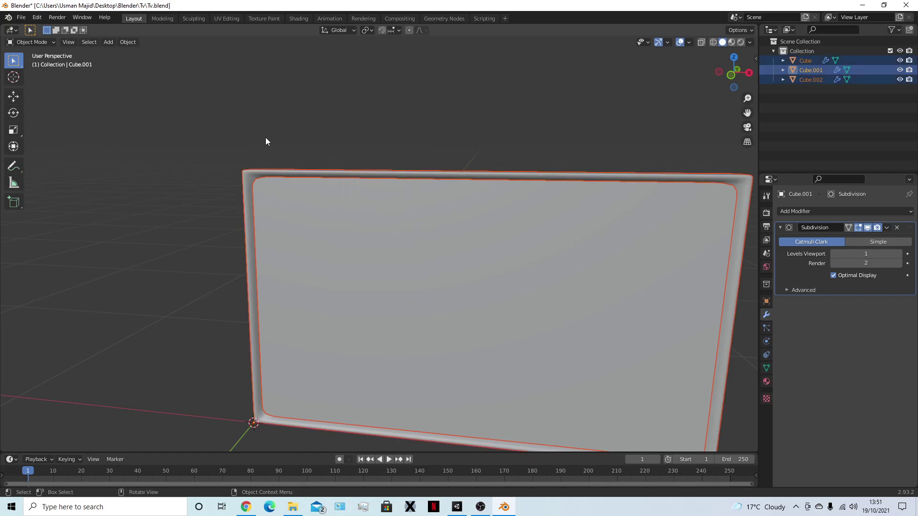
pyautogui.press('Tab')
pyautogui.press('Tab')
pyautogui.rightClick(353, 149)
pyautogui.click(354, 151)
pyautogui.scroll(3, 406, 277)
pyautogui.moveTo(406, 277); pyautogui.dragTo(459, 288, button='middle')
pyautogui.rightClick(354, 247)
pyautogui.click(347, 246)
pyautogui.rightClick(326, 219)
pyautogui.click(327, 209)
# - Examine the meshes of all three objects together in Edit Mode, and check the front panel's outline in Object Mode
pyautogui.scroll(-3, 330, 219)
pyautogui.scroll(3, 379, 259)
pyautogui.scroll(-3, 379, 259)
pyautogui.press('Tab')
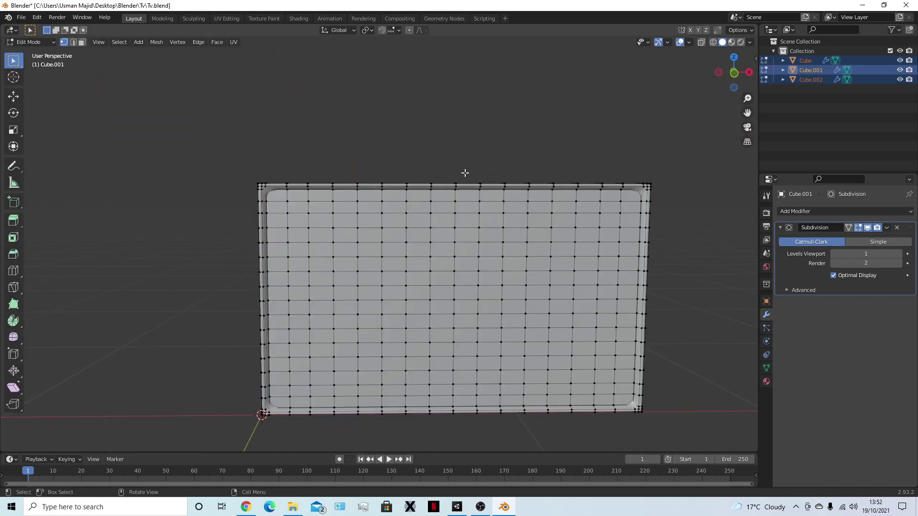
pyautogui.press('Tab')
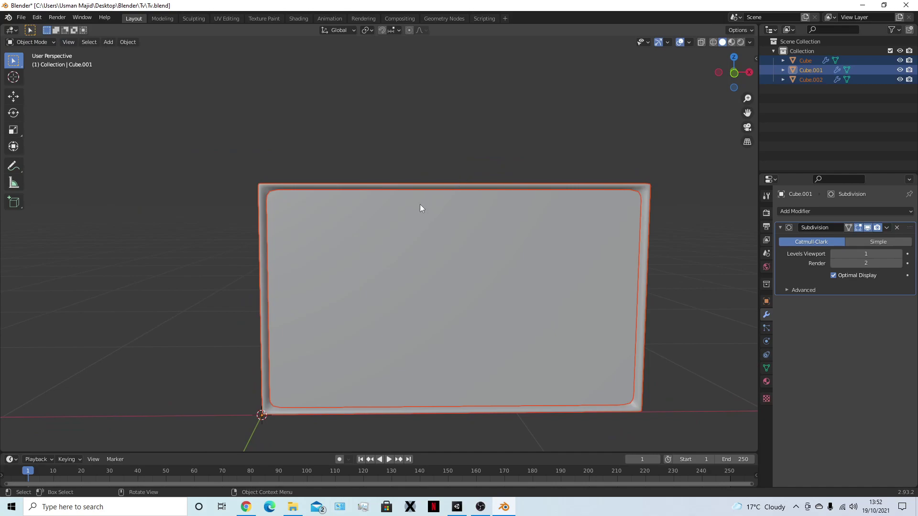
pyautogui.click(352, 191)
pyautogui.click(305, 190)
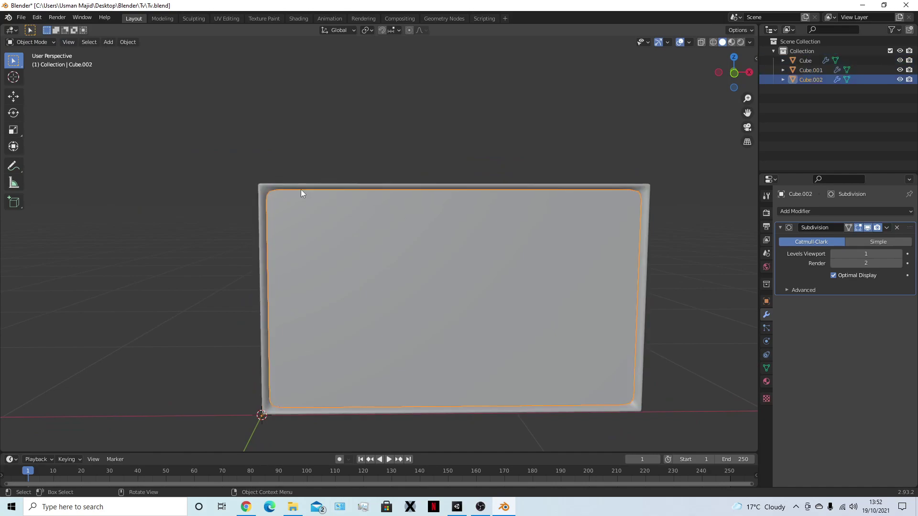
pyautogui.click(651, 140)
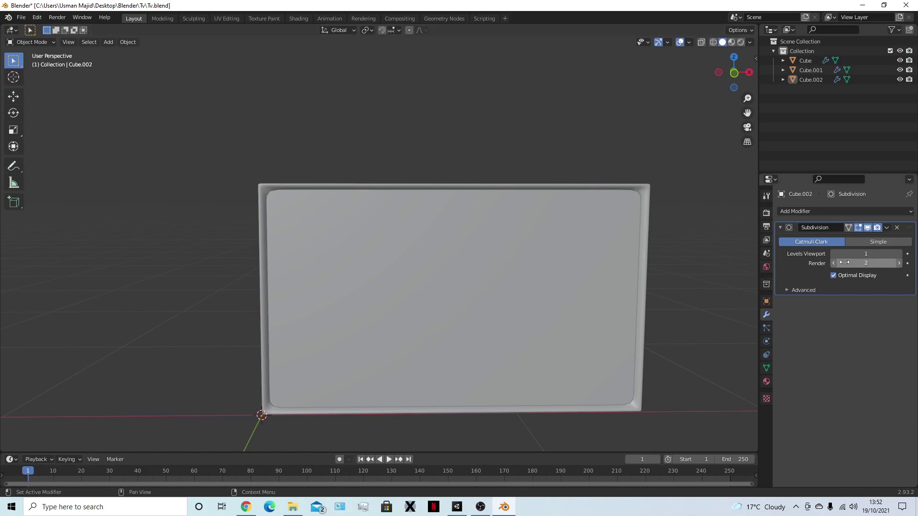
# - Rename the frame object Plastic
pyautogui.doubleClick(806, 60)
pyautogui.write('Fra')
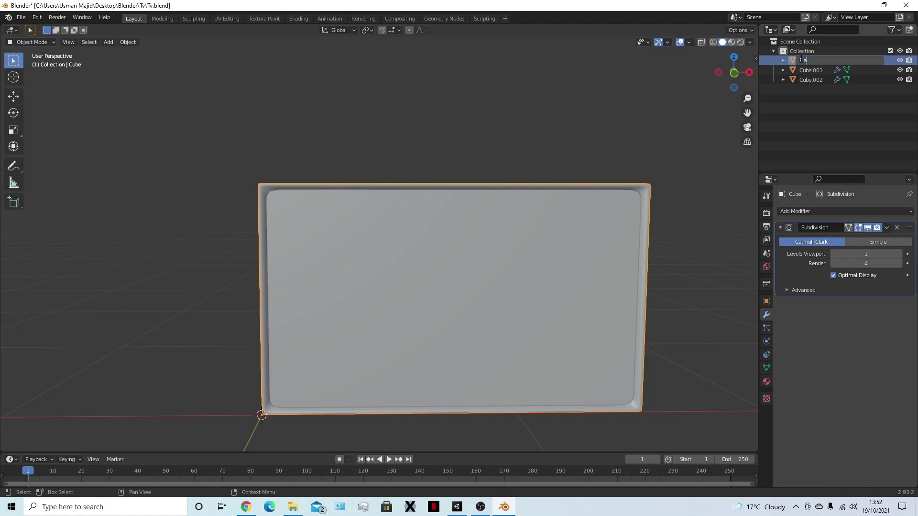
pyautogui.press('Return')
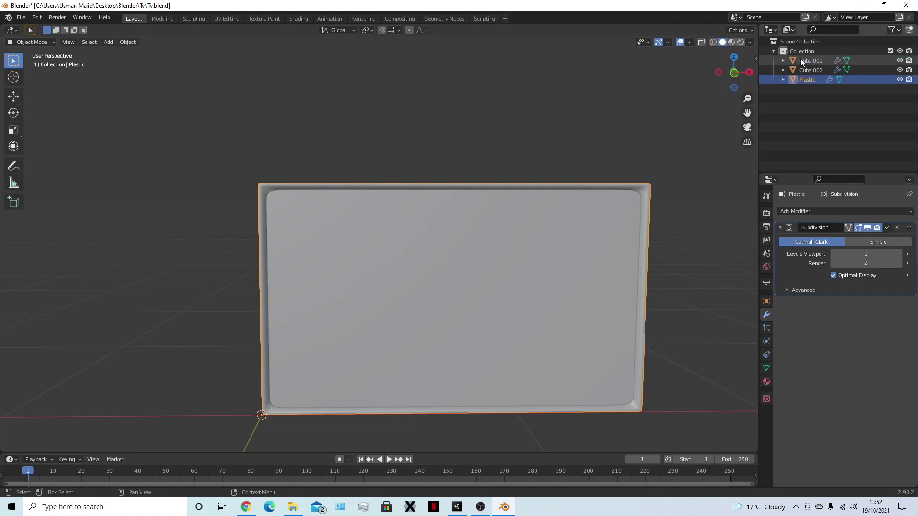
# - Rename the Cube.002 panel object as Screen
pyautogui.click(804, 70)
pyautogui.moveTo(667, 241); pyautogui.dragTo(578, 245, button='middle')
pyautogui.click(574, 229)
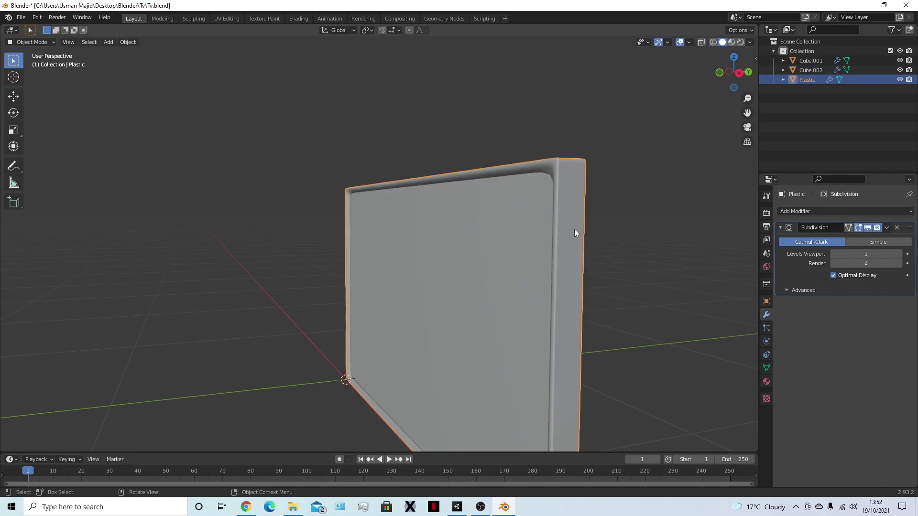
pyautogui.hotkey('shift', 'z')
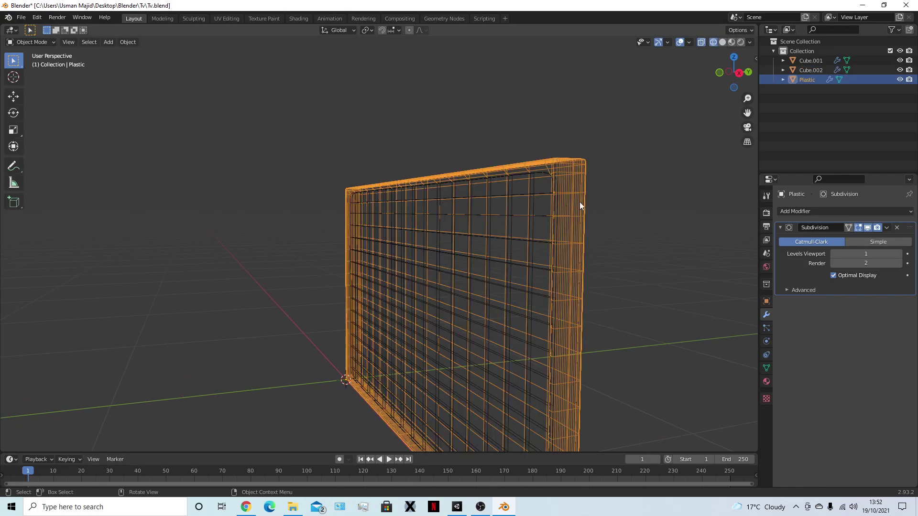
pyautogui.click(602, 207)
pyautogui.press('z')
pyautogui.click(410, 205)
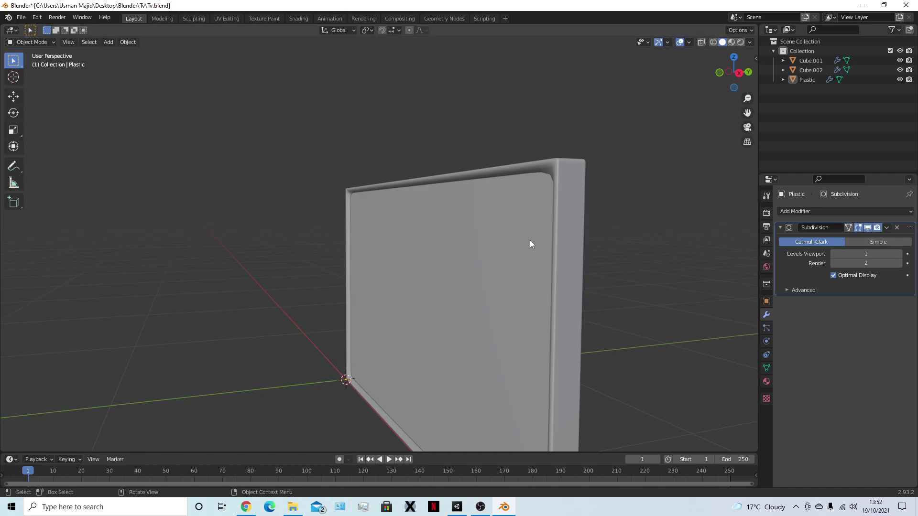
pyautogui.click(514, 239)
pyautogui.doubleClick(811, 69)
pyautogui.write('S')
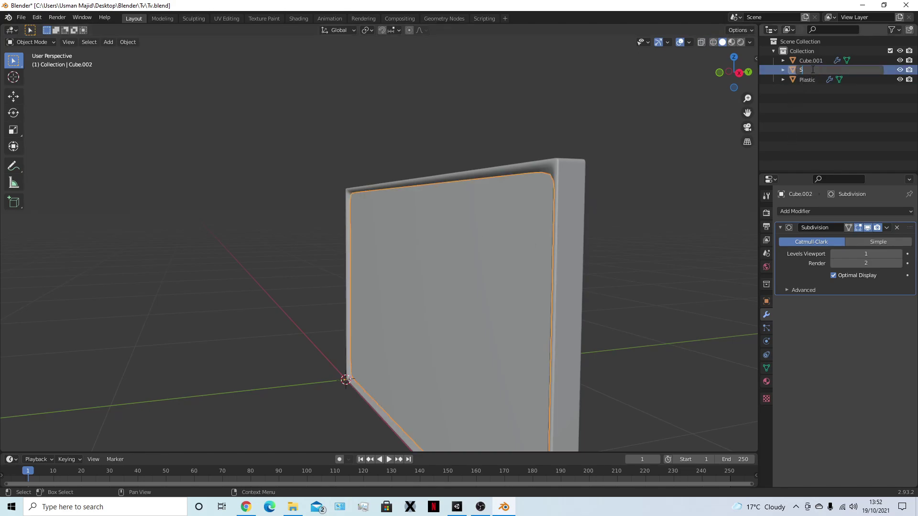
pyautogui.write('creen')
pyautogui.press('Return')
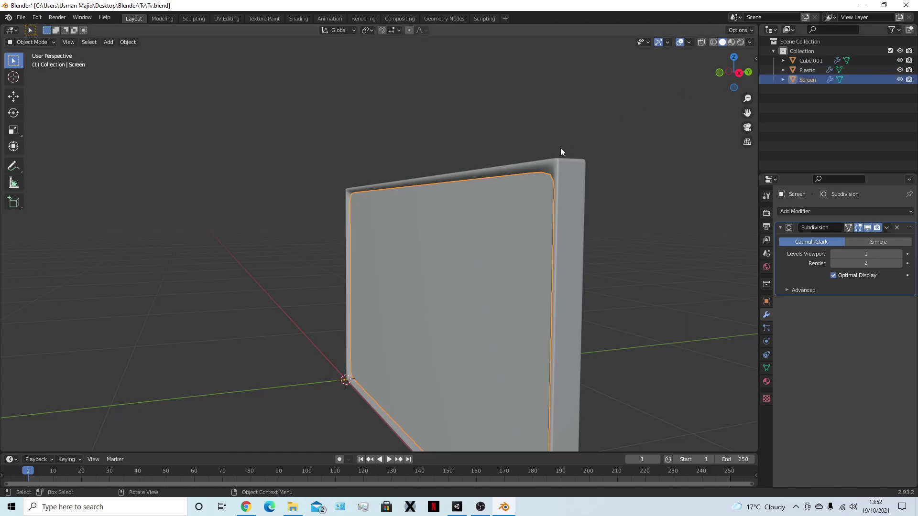
# - Rename the Cube.001 panel object as DisplayScreen
pyautogui.click(504, 222)
pyautogui.doubleClick(826, 60)
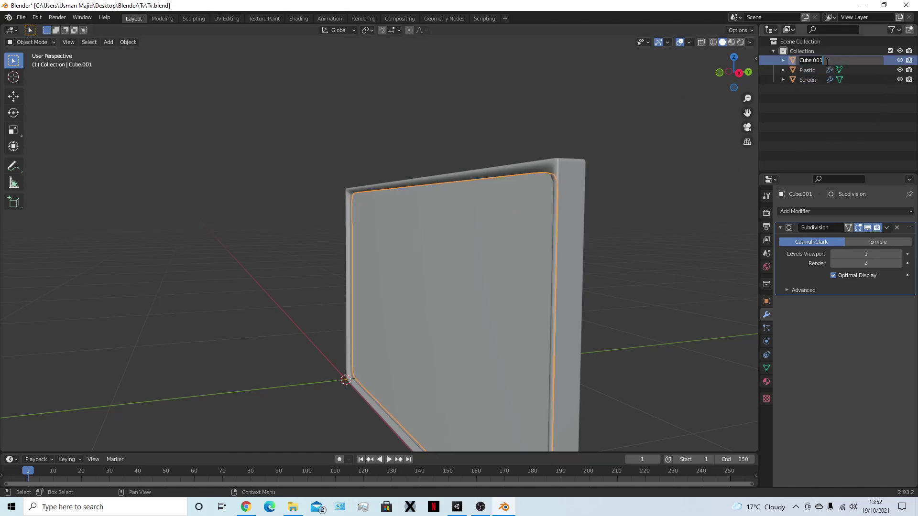
pyautogui.write('DisplayScreen')
pyautogui.press('Return')
pyautogui.click(636, 313)
pyautogui.moveTo(634, 312); pyautogui.dragTo(614, 332, button='middle')
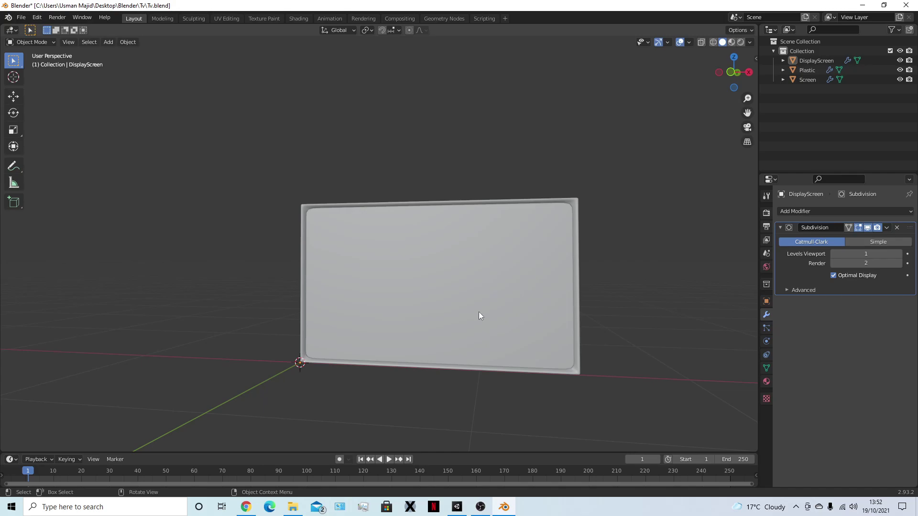
# - Join the Plastic frame and the Screen panel into one object, with Screen as the active object
pyautogui.scroll(5, 479, 315)
pyautogui.moveTo(389, 303); pyautogui.dragTo(429, 293, button='middle')
pyautogui.click(389, 129)
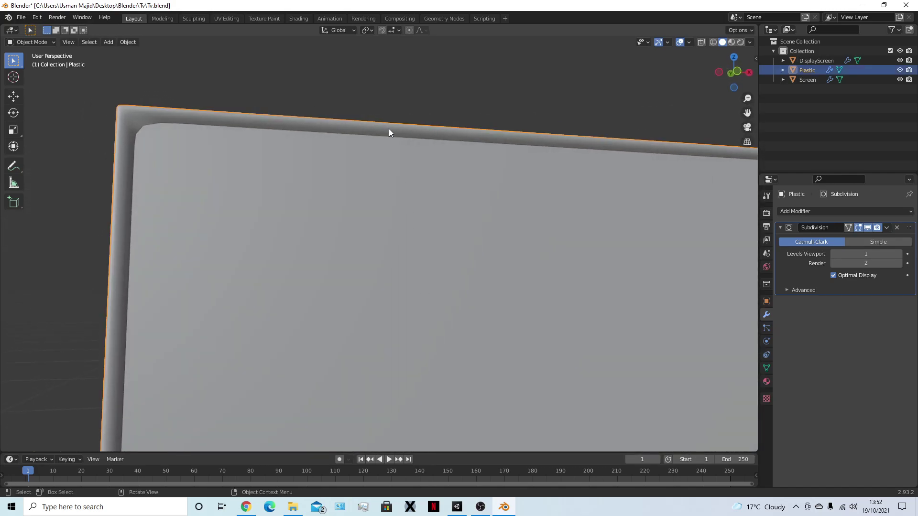
pyautogui.press('Tab')
pyautogui.press('Tab')
pyautogui.press('Tab')
pyautogui.press('Tab')
pyautogui.keyDown('shift'); pyautogui.click(375, 295); pyautogui.keyUp('shift')
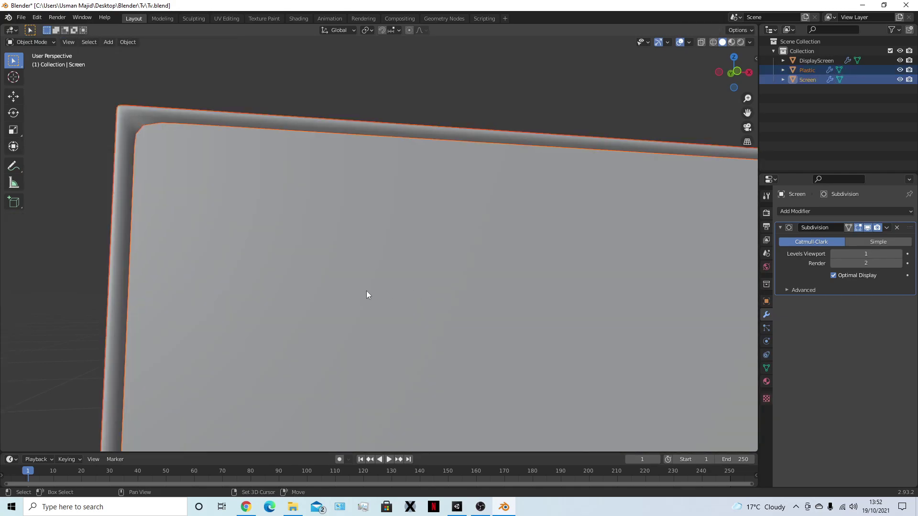
pyautogui.moveTo(375, 295); pyautogui.dragTo(385, 299, button='middle')
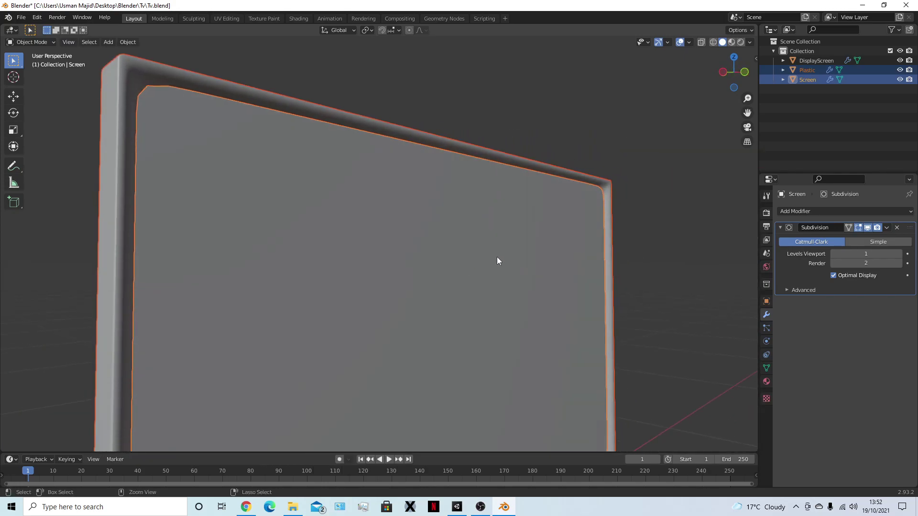
pyautogui.hotkey('ctrl', 'j')
# - Examine the joined mesh in wireframe around its upper inner corner, picking vertices where the frame meets the panel
pyautogui.press('Tab')
pyautogui.moveTo(488, 245); pyautogui.dragTo(400, 284, button='middle')
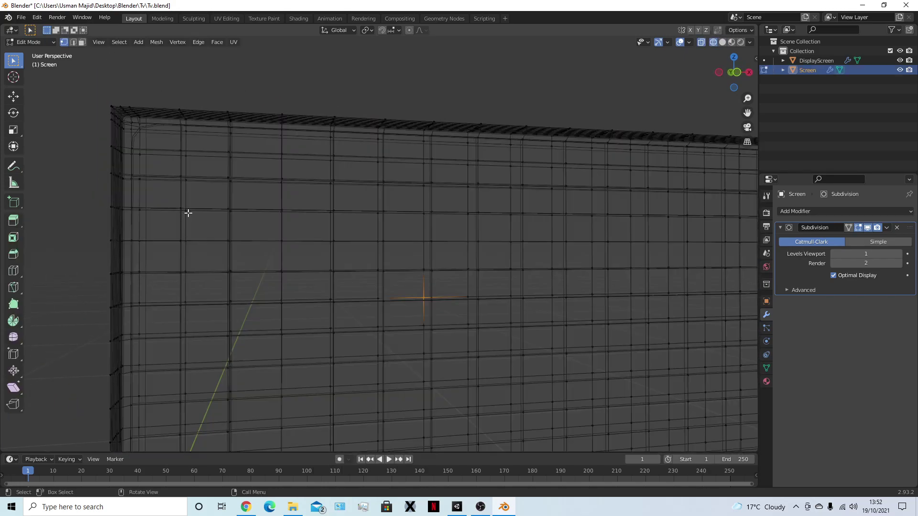
pyautogui.hotkey('alt', 'z')
pyautogui.scroll(-3, 337, 203)
pyautogui.scroll(6, 455, 266)
pyautogui.moveTo(446, 250); pyautogui.dragTo(379, 162, button='middle')
pyautogui.click(350, 159)
pyautogui.click(396, 184)
pyautogui.moveTo(347, 148); pyautogui.dragTo(399, 192)
pyautogui.moveTo(376, 179); pyautogui.dragTo(450, 239, button='middle')
pyautogui.click(451, 241)
pyautogui.moveTo(476, 271); pyautogui.dragTo(590, 180, button='middle')
pyautogui.click(590, 179)
pyautogui.scroll(3, 604, 203)
pyautogui.keyDown('shift'); pyautogui.moveTo(620, 205); pyautogui.dragTo(518, 265, button='middle'); pyautogui.keyUp('shift')
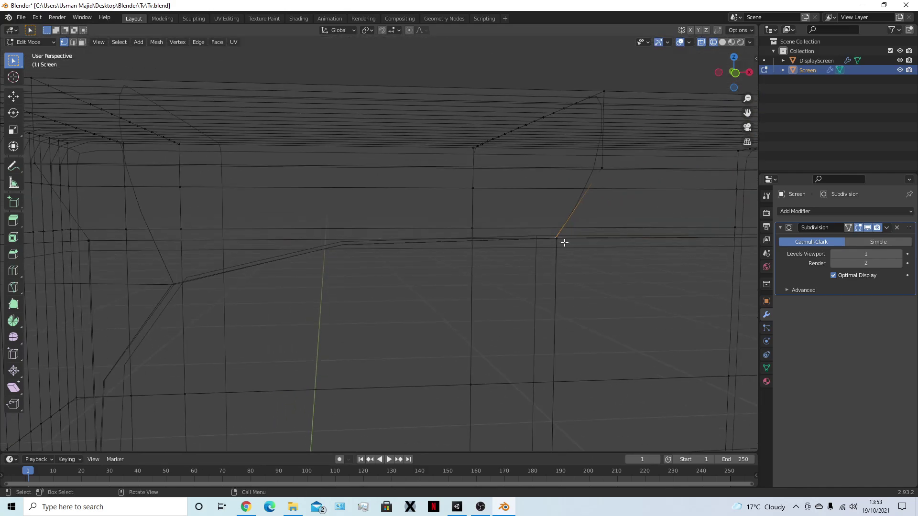
pyautogui.press('ctrl+KP_Add')
pyautogui.scroll(-4, 579, 264)
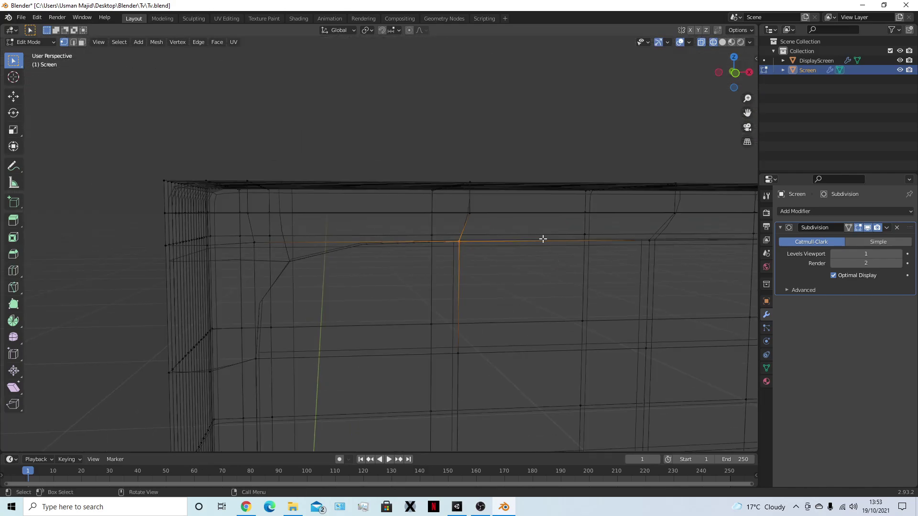
pyautogui.moveTo(440, 251); pyautogui.dragTo(488, 263, button='middle')
pyautogui.press('Tab')
pyautogui.scroll(-3, 492, 272)
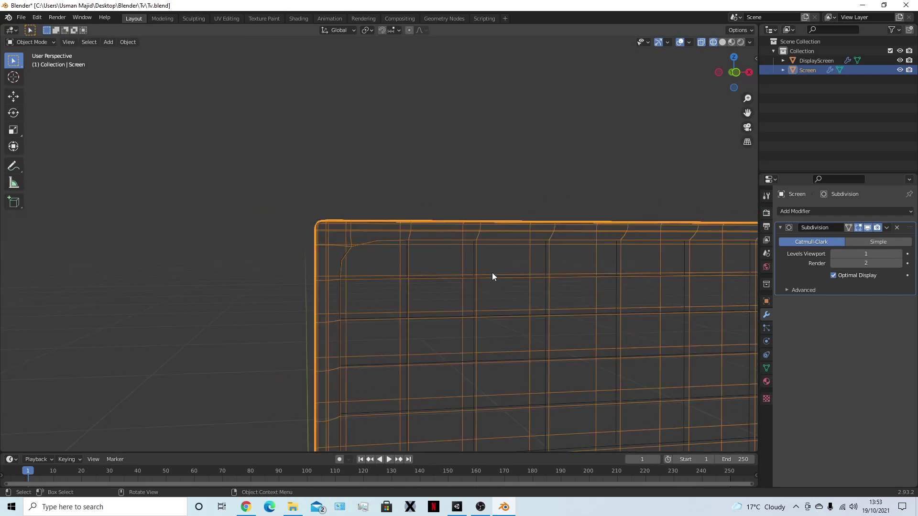
# - Check the joined object in solid display, comparing its full mesh grid with the smoothed corner
pyautogui.press('z')
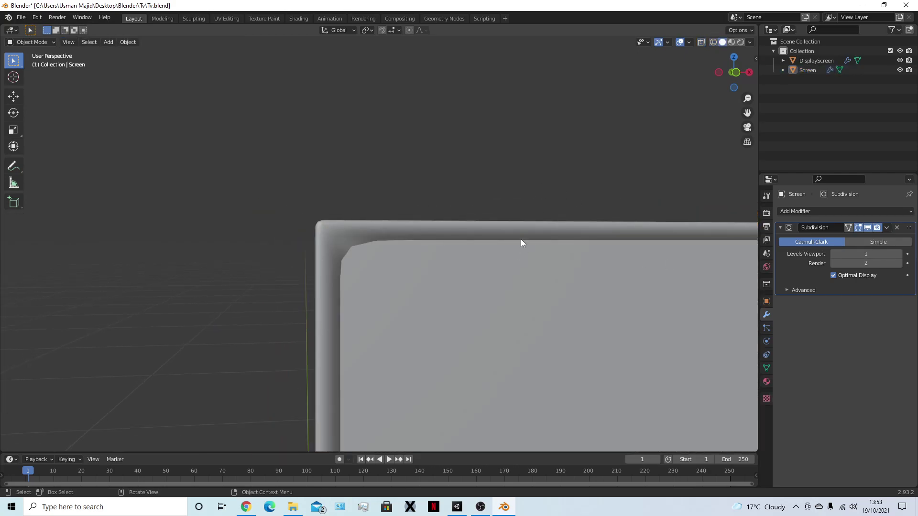
pyautogui.press('Tab')
pyautogui.scroll(-4, 528, 258)
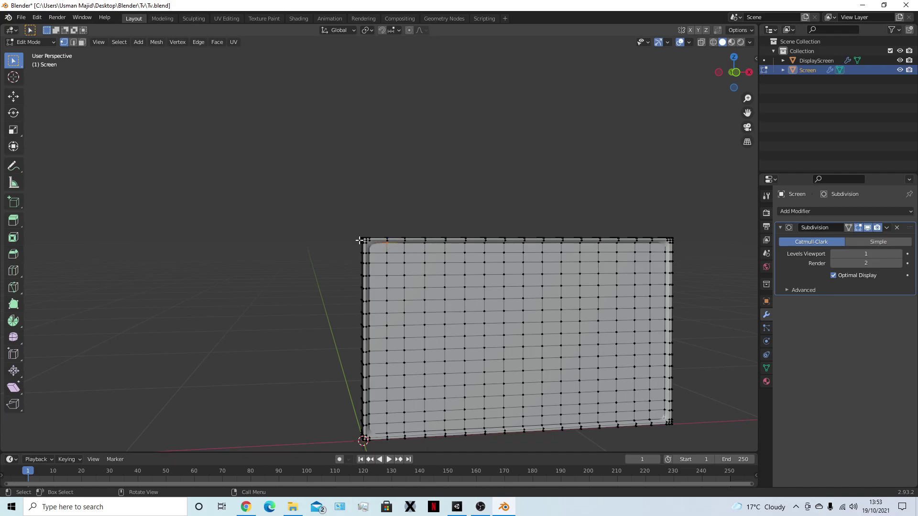
pyautogui.scroll(5, 354, 239)
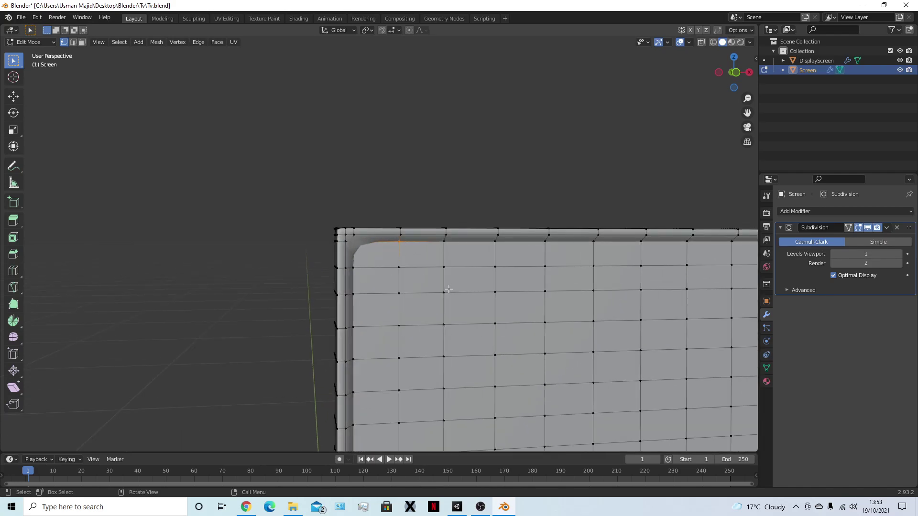
pyautogui.scroll(-3, 407, 249)
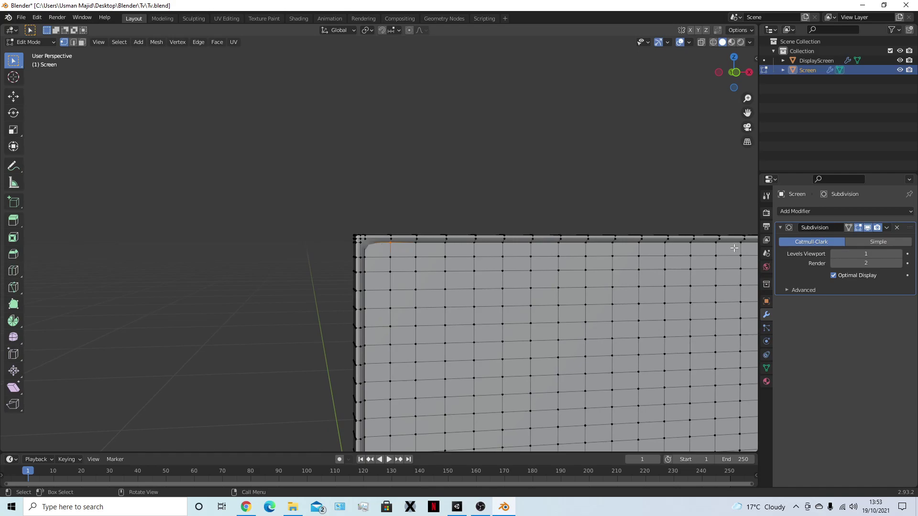
pyautogui.scroll(-3, 478, 373)
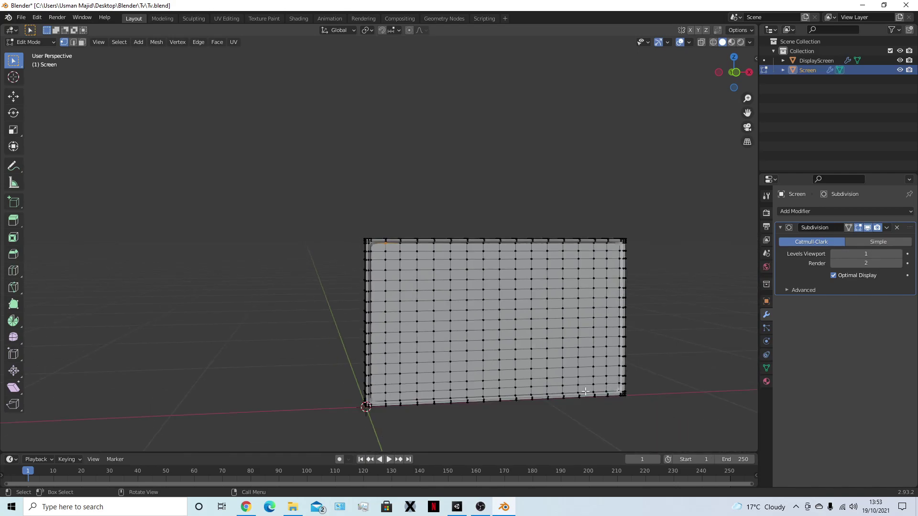
pyautogui.press('Tab')
pyautogui.scroll(8, 486, 205)
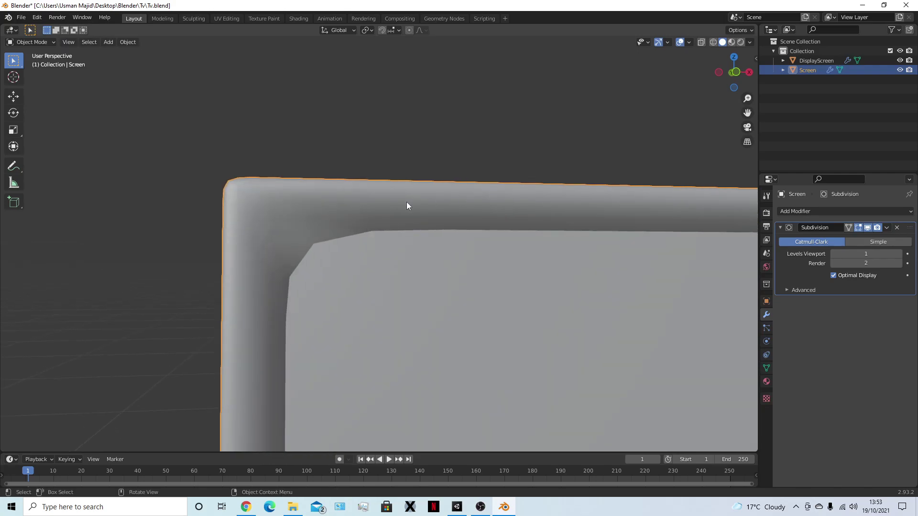
# - Select a vertex on the upper inner edge near the corner in wireframe and try to merge it
pyautogui.press('Tab')
pyautogui.hotkey('shift', 'z')
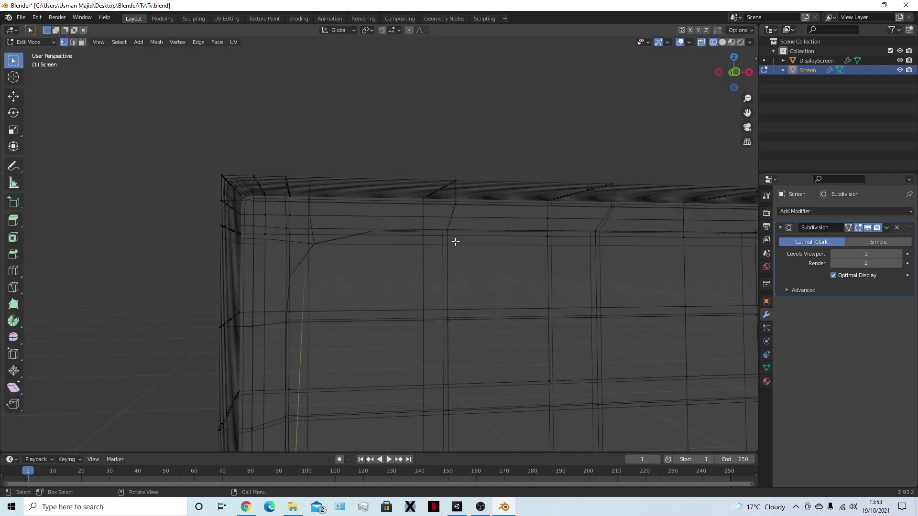
pyautogui.moveTo(470, 249); pyautogui.dragTo(446, 222, button='middle')
pyautogui.click(459, 236)
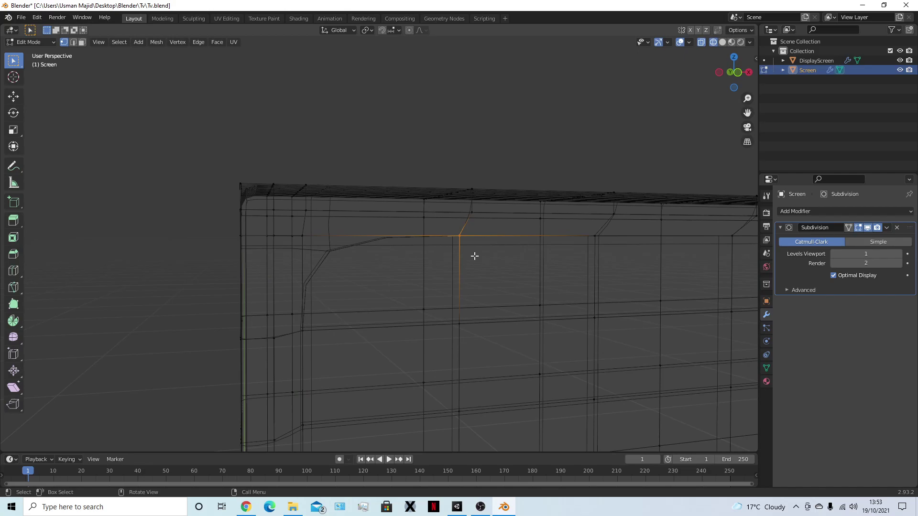
pyautogui.press('m')
pyautogui.click(474, 256)
# - Inspect the corner's shading and wireframe from an angle along the upper inner edge in Object Mode
pyautogui.press('Tab')
pyautogui.press('z')
pyautogui.click(595, 180)
pyautogui.moveTo(563, 150)
pyautogui.mouseDown(button='middle')
pyautogui.moveTo(501, 137)
pyautogui.moveTo(535, 143)
pyautogui.moveTo(553, 116)
pyautogui.moveTo(496, 121)
pyautogui.moveTo(472, 147)
pyautogui.mouseUp(button='middle')
pyautogui.press('z')
pyautogui.click(337, 184)
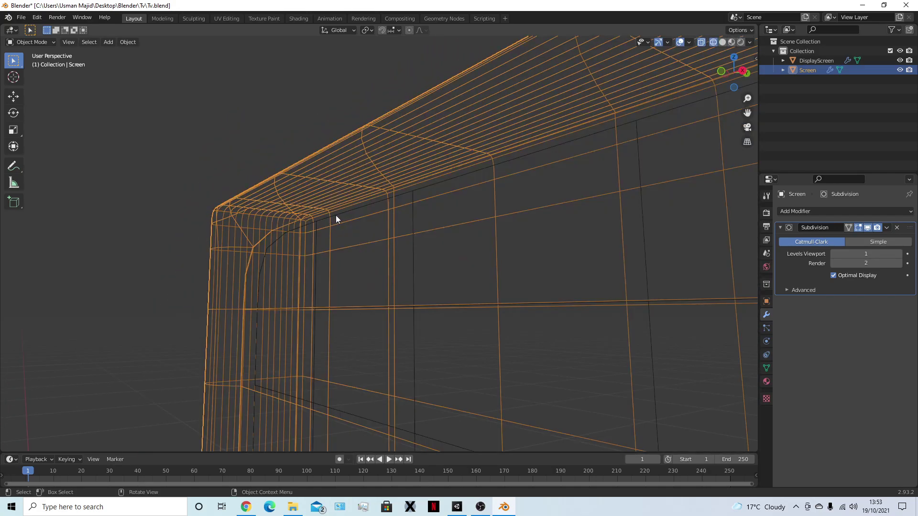
pyautogui.press('z')
pyautogui.click(509, 193)
pyautogui.press('Tab')
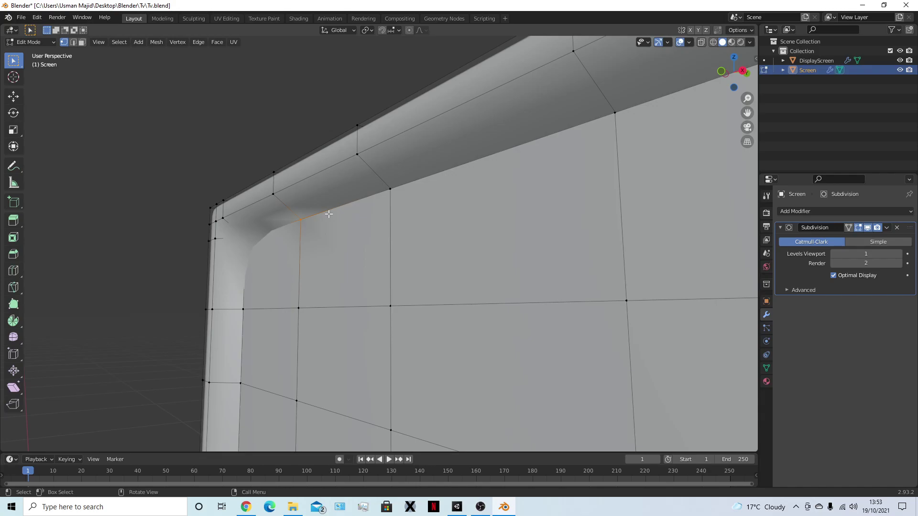
pyautogui.press('g')
pyautogui.press('y')
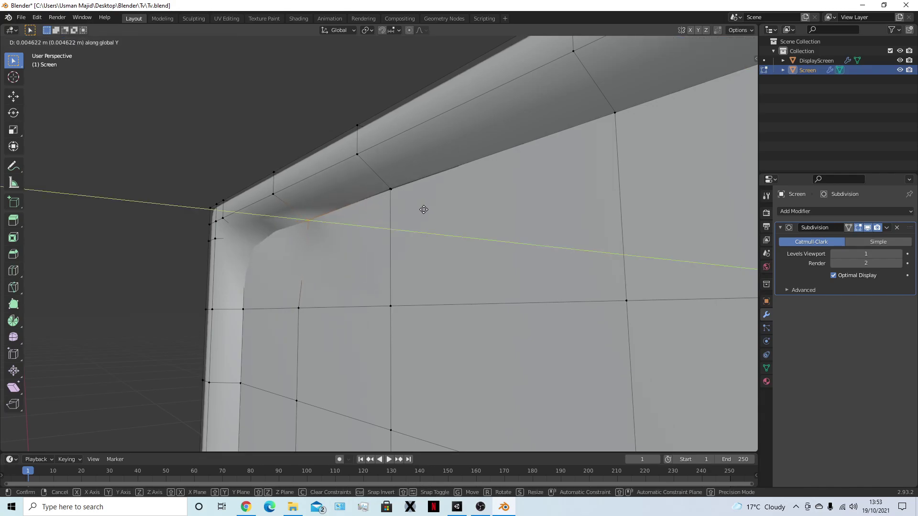
pyautogui.rightClick(454, 211)
# - Compare the corner's mesh in Edit Mode with its smoothed surface in Object Mode
pyautogui.press('Tab')
pyautogui.press('Tab')
pyautogui.scroll(-3, 409, 246)
pyautogui.moveTo(409, 245); pyautogui.dragTo(399, 227, button='middle')
pyautogui.press('Tab')
pyautogui.press('Tab')
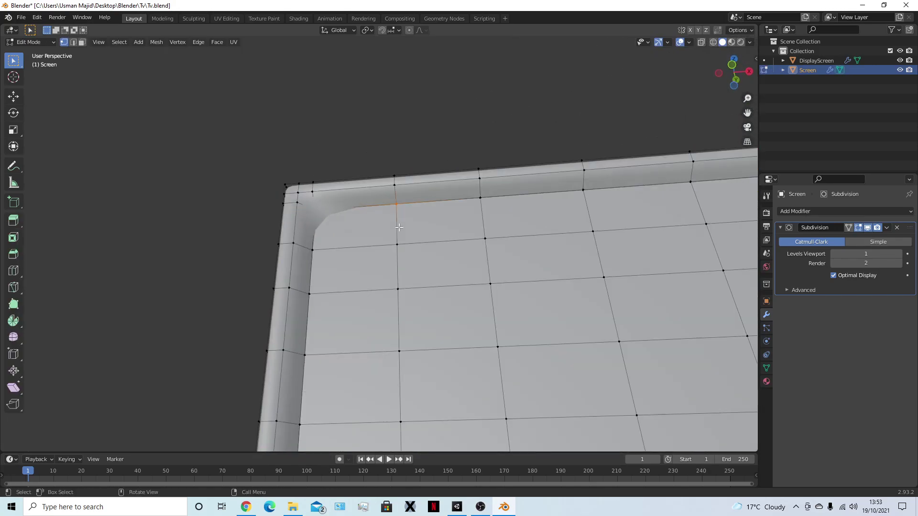
pyautogui.scroll(3, 399, 227)
pyautogui.press('Tab')
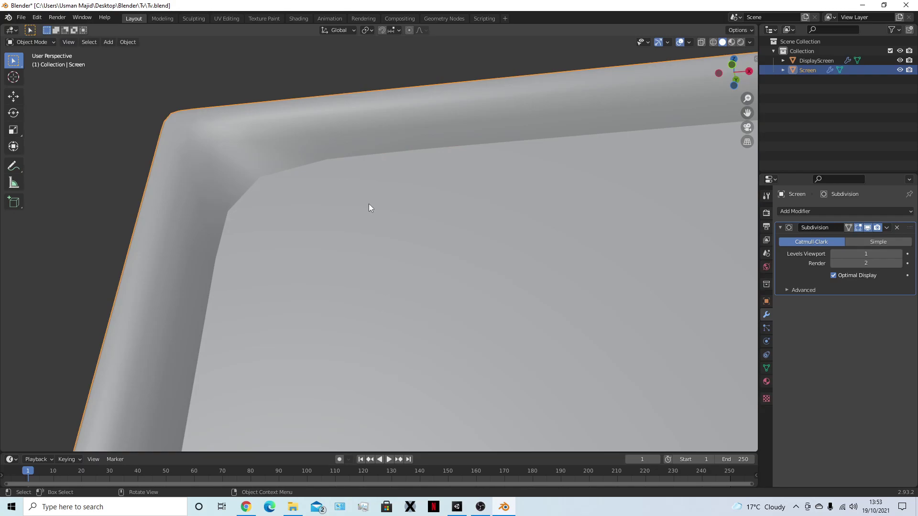
# - Select the vertex at the frame's inner corner in wireframe and merge it at center
pyautogui.press('Tab')
pyautogui.press('z')
pyautogui.click(244, 167)
pyautogui.moveTo(244, 167)
pyautogui.mouseDown(button='middle')
pyautogui.moveTo(306, 223)
pyautogui.moveTo(339, 231)
pyautogui.moveTo(331, 256)
pyautogui.mouseUp(button='middle')
pyautogui.click(331, 262)
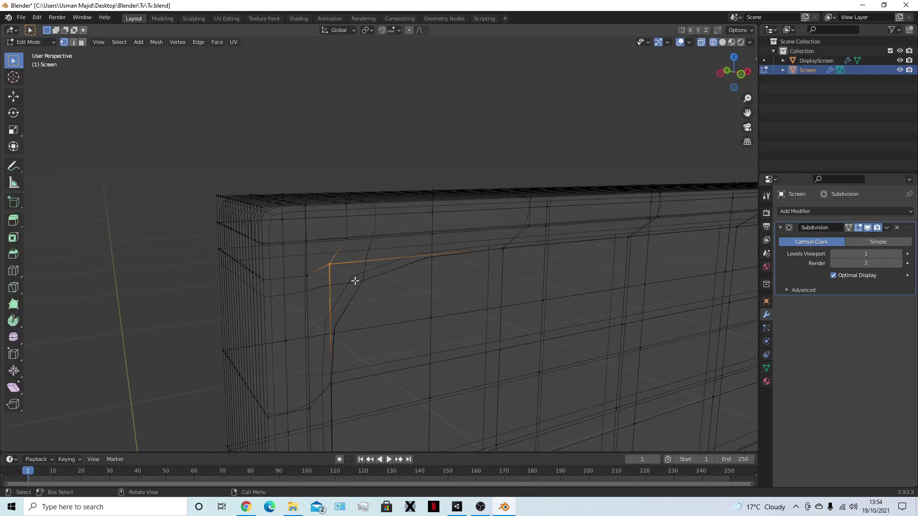
pyautogui.rightClick(355, 280)
pyautogui.press('m')
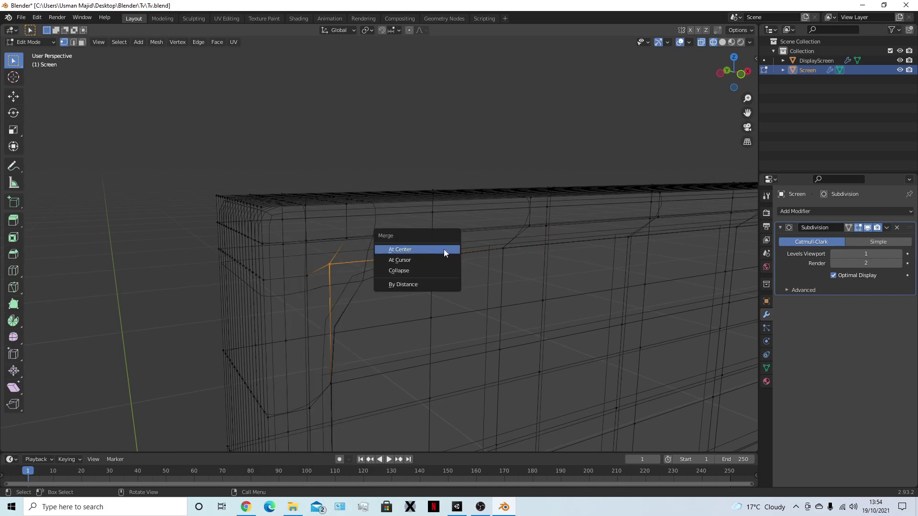
pyautogui.click(444, 249)
# - Inspect the joined Screen object in solid display from several distances, checking its corner and its mesh in Edit Mode
pyautogui.press('Tab')
pyautogui.press('z')
pyautogui.click(535, 162)
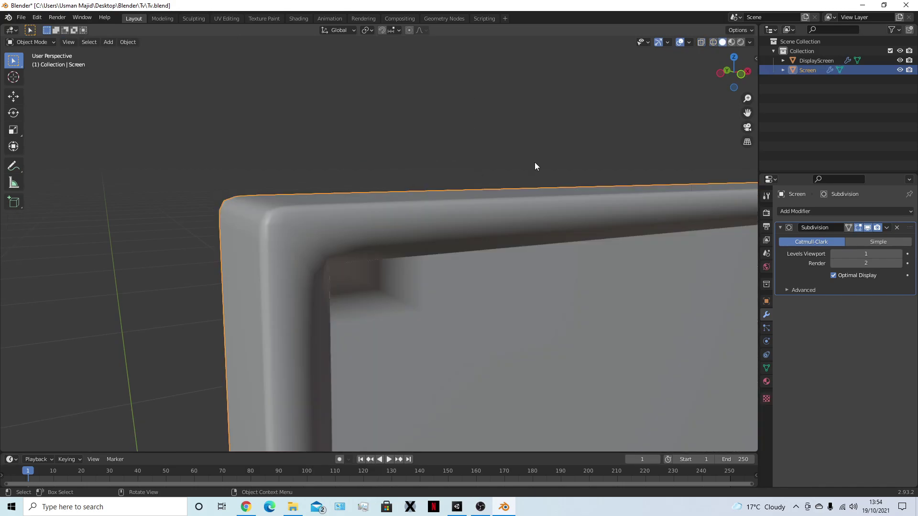
pyautogui.moveTo(535, 166); pyautogui.dragTo(488, 128, button='middle')
pyautogui.press('Tab')
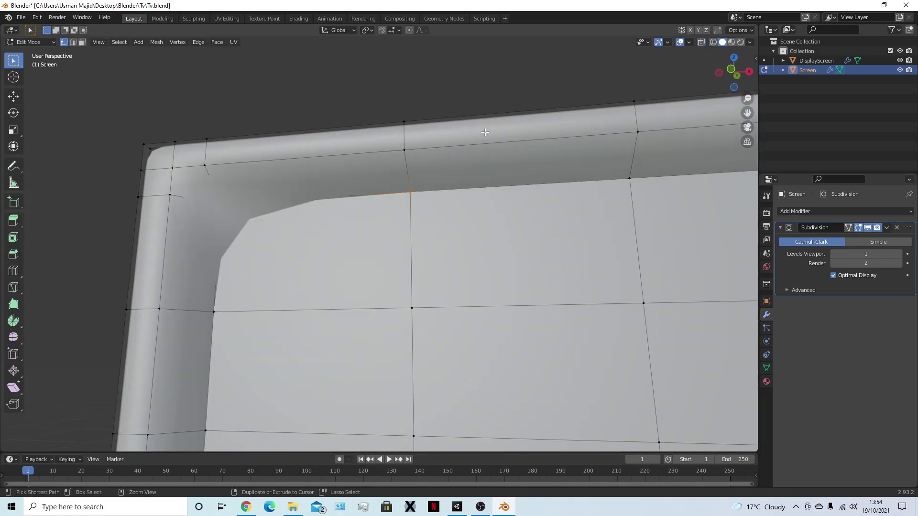
pyautogui.scroll(-8, 499, 212)
pyautogui.press('Tab')
pyautogui.press('Tab')
pyautogui.press('Tab')
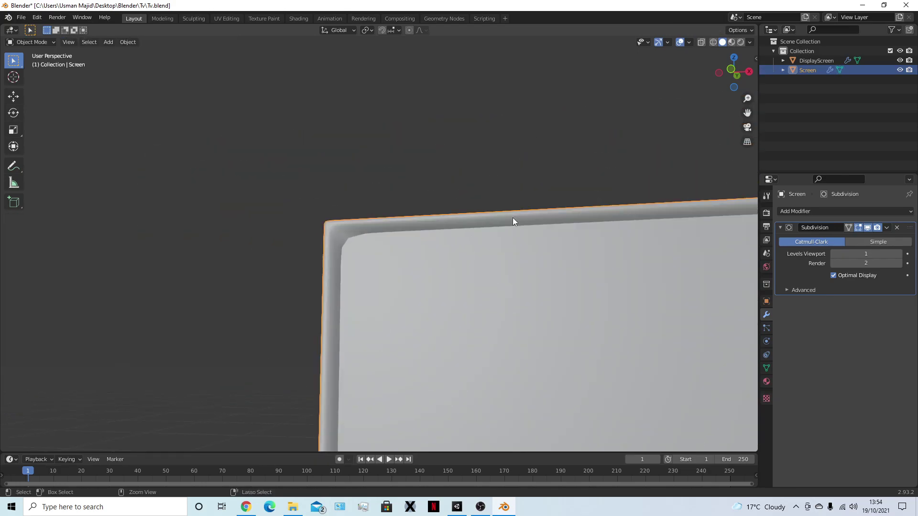
pyautogui.press('Tab')
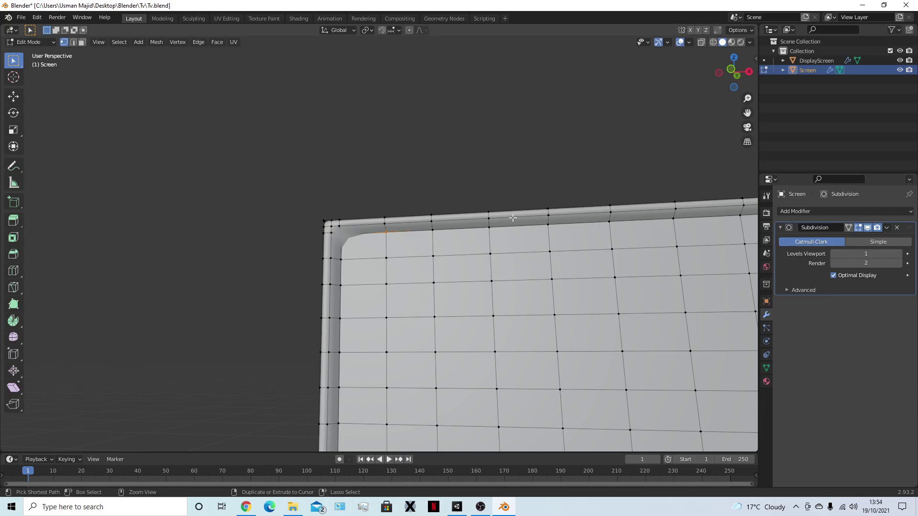
pyautogui.press('Tab')
pyautogui.hotkey('alt', 'a')
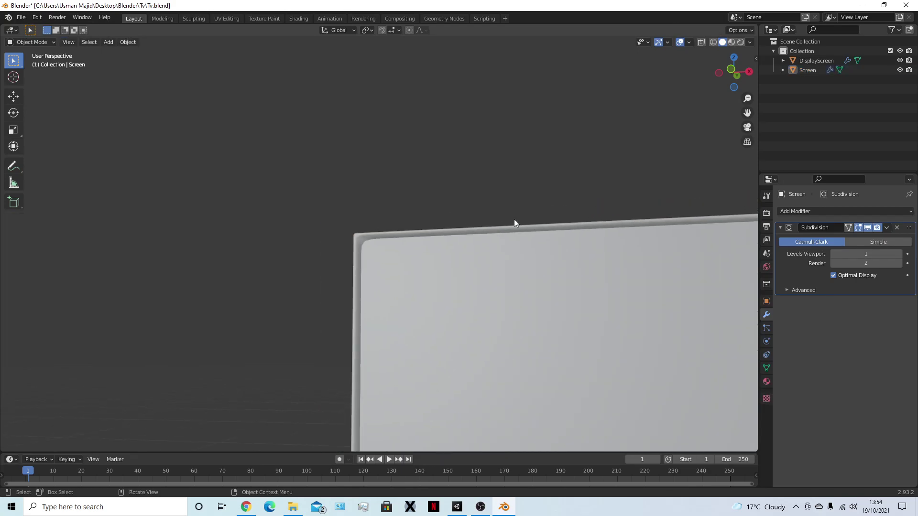
pyautogui.scroll(-3, 514, 219)
pyautogui.click(563, 242)
pyautogui.press('Tab')
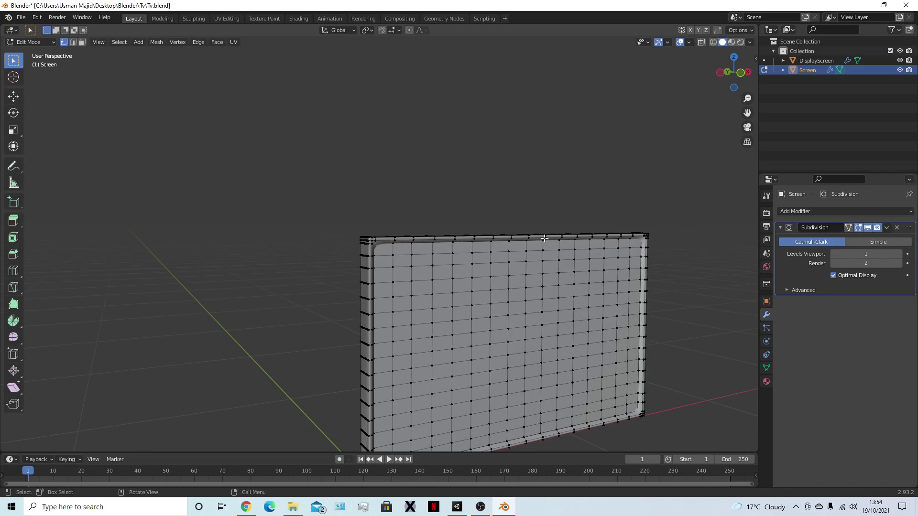
# - Undo the join of the Plastic frame and Screen panel, check the separate objects, and save the file
pyautogui.hotkey('ctrl', 'z')
pyautogui.hotkey('ctrl', 'z')
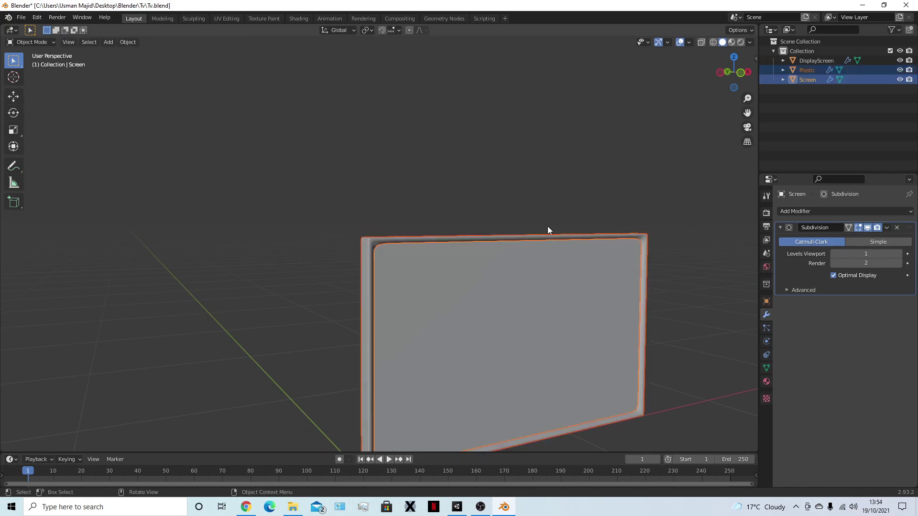
pyautogui.click(549, 238)
pyautogui.scroll(4, 486, 220)
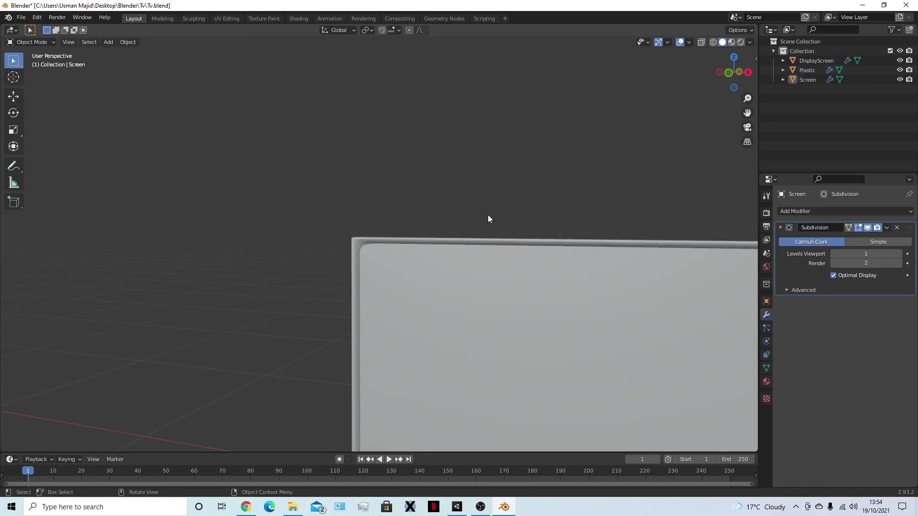
pyautogui.click(469, 278)
pyautogui.click(485, 285)
pyautogui.scroll(-5, 581, 165)
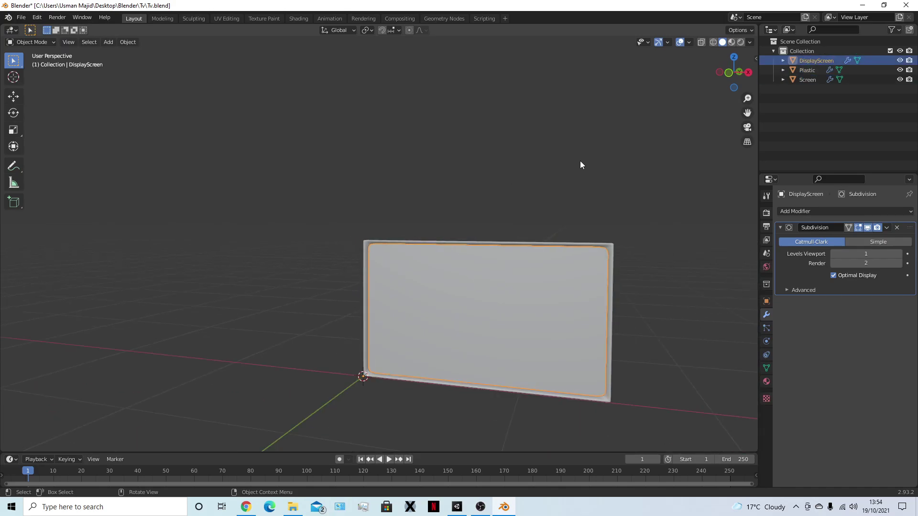
pyautogui.click(580, 165)
pyautogui.press('KP_1')
pyautogui.hotkey('ctrl', 's')
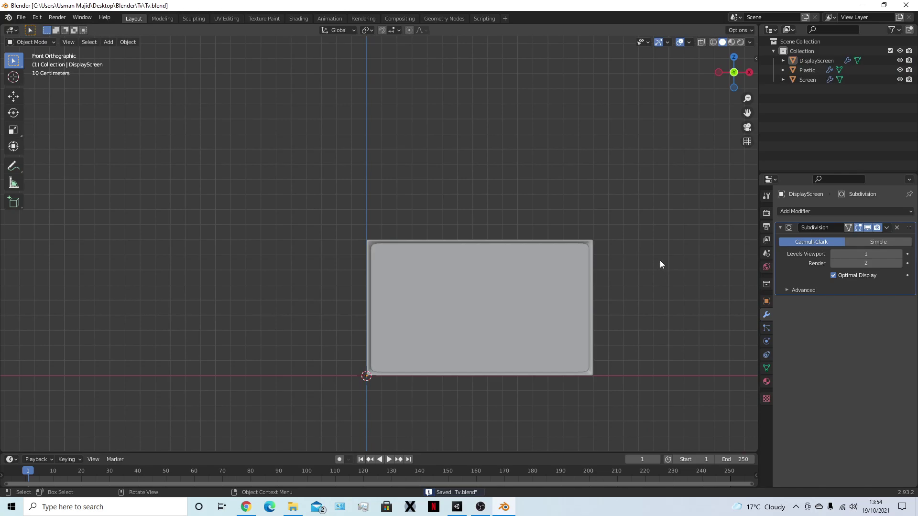
# - Apply the Subdivision modifier on the DisplayScreen object and on the Plastic frame
pyautogui.press('a')
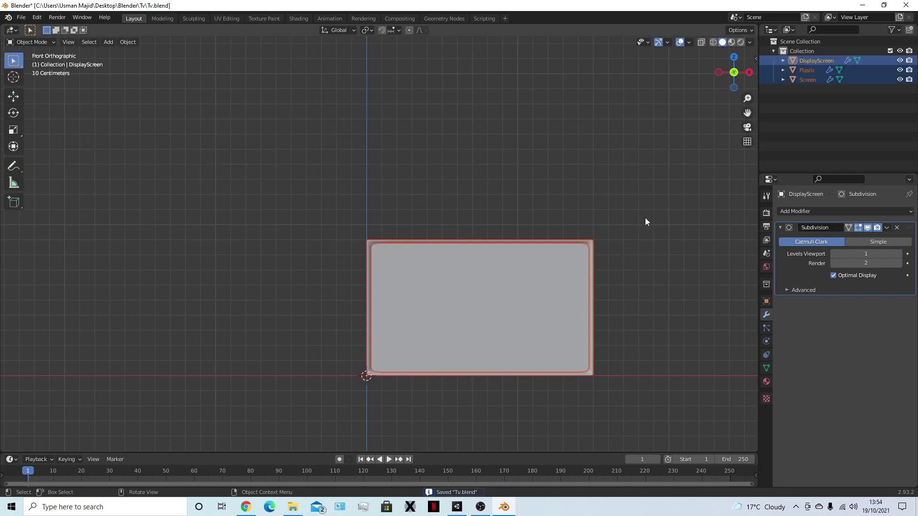
pyautogui.click(887, 227)
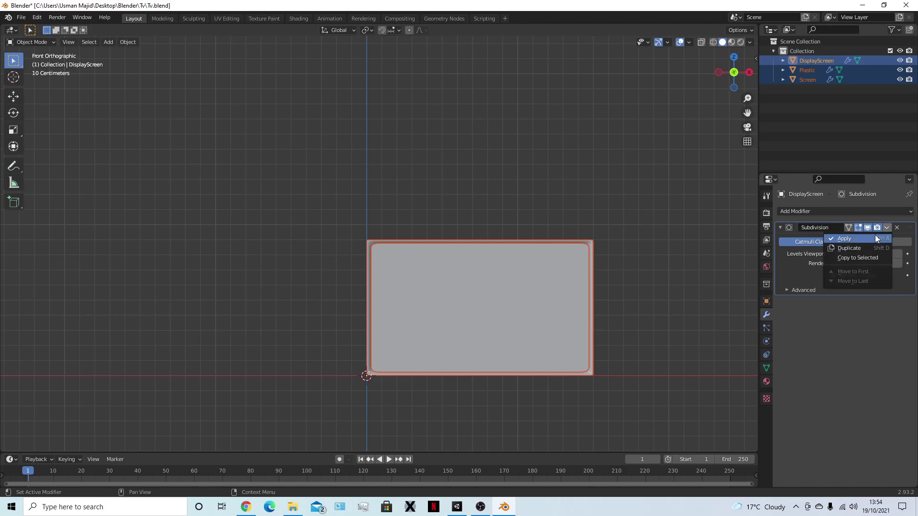
pyautogui.click(875, 238)
pyautogui.click(803, 70)
pyautogui.click(886, 228)
pyautogui.click(872, 236)
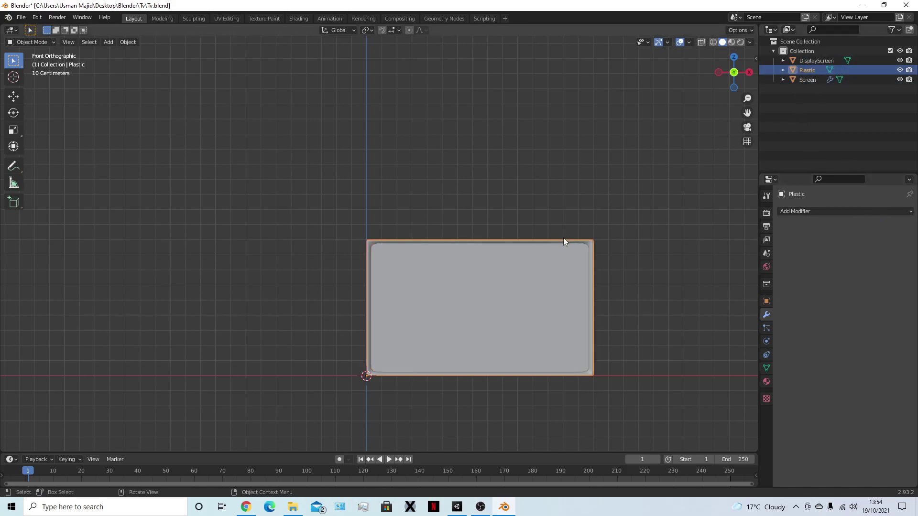
# - Check the Screen panel's mesh in Edit Mode and apply its Subdivision modifier in Object Mode
pyautogui.moveTo(685, 283); pyautogui.dragTo(532, 308, button='middle')
pyautogui.click(529, 308)
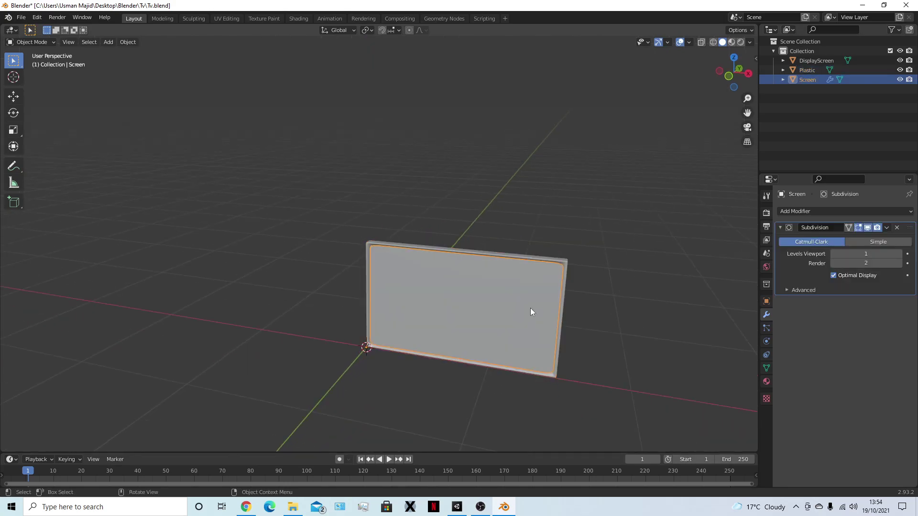
pyautogui.press('Tab')
pyautogui.scroll(4, 509, 274)
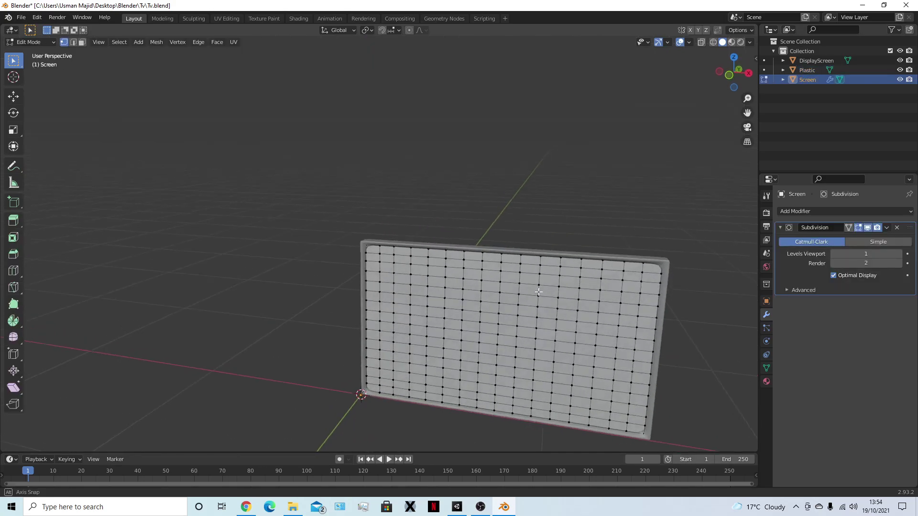
pyautogui.scroll(-3, 641, 352)
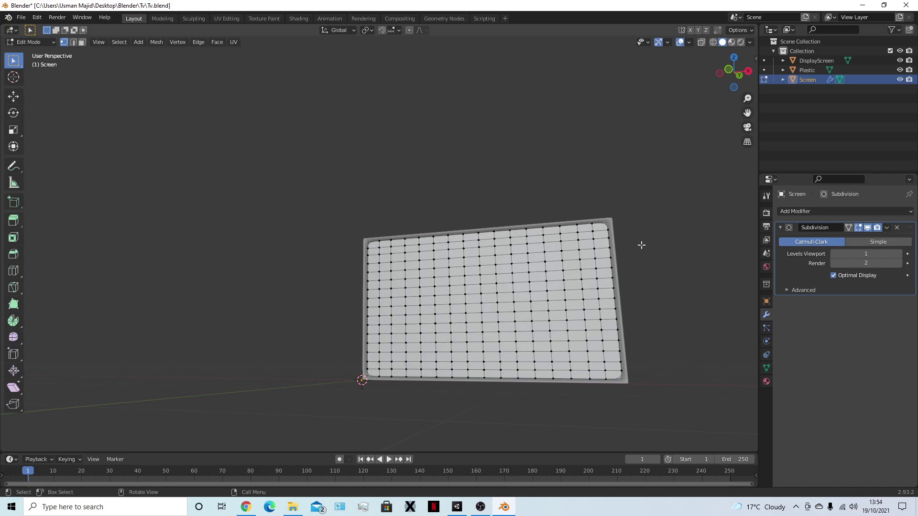
pyautogui.press('Tab')
pyautogui.click(886, 227)
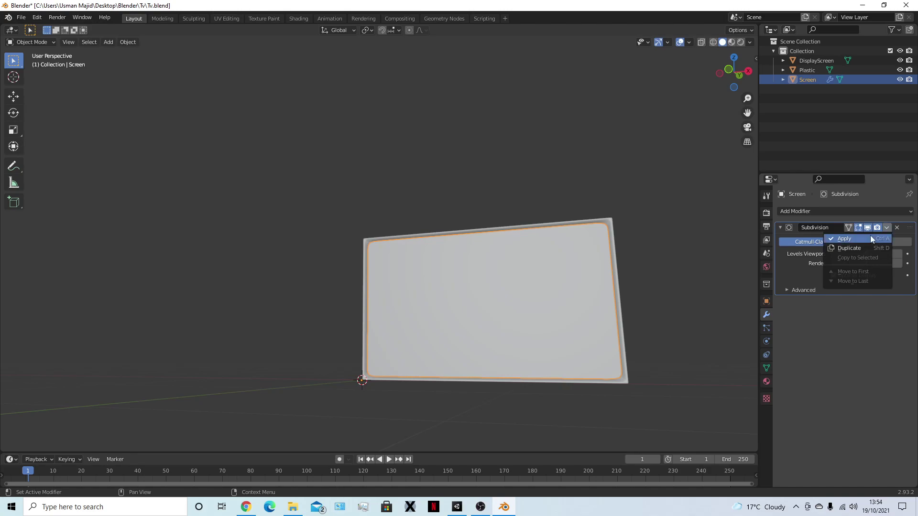
pyautogui.click(870, 237)
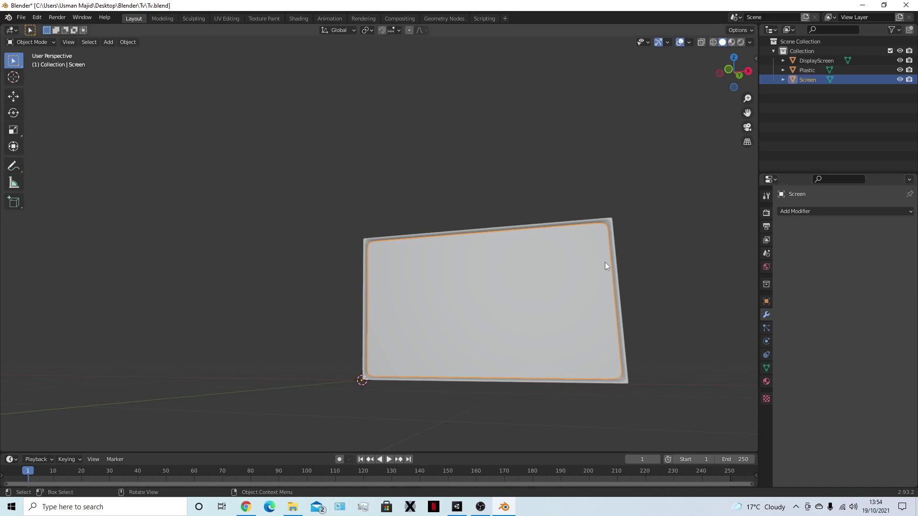
# - Review the Screen panel's subdivided mesh in Edit Mode and front view, then save the file from Object Mode
pyautogui.press('Tab')
pyautogui.moveTo(366, 236); pyautogui.dragTo(647, 199)
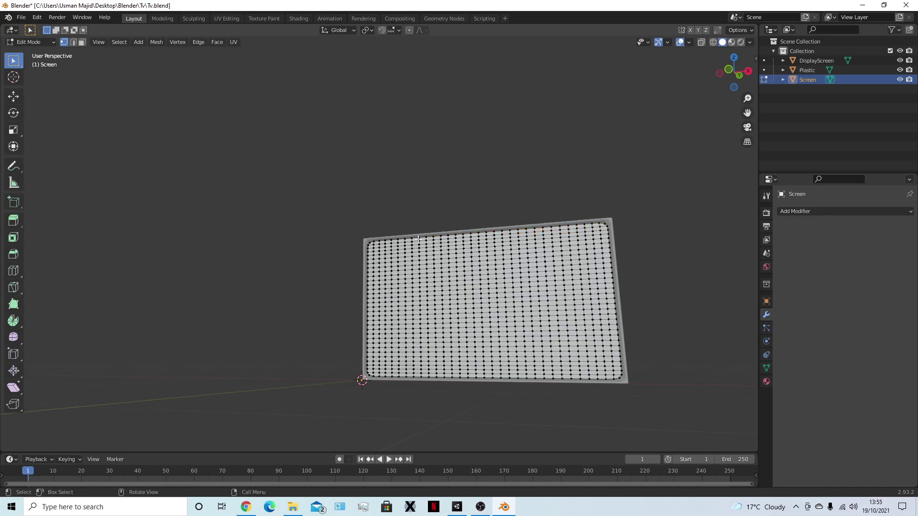
pyautogui.press('KP_1')
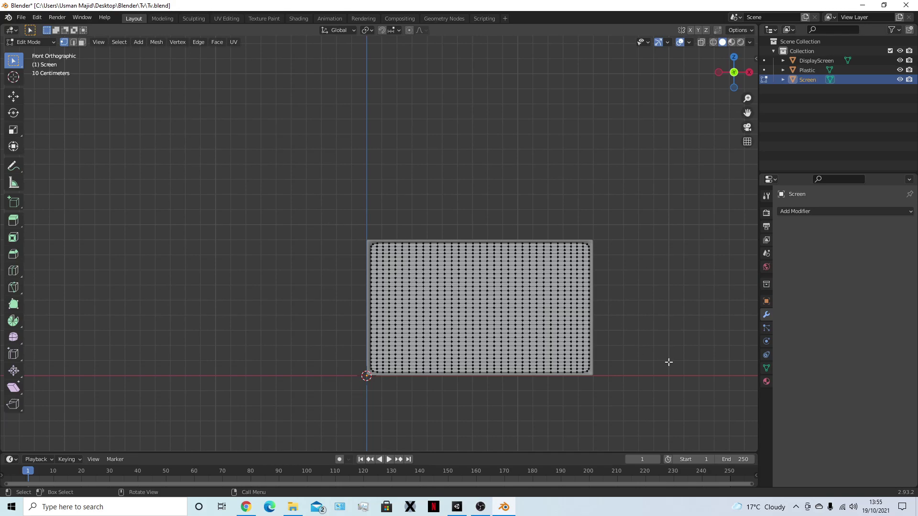
pyautogui.press('Tab')
pyautogui.moveTo(664, 360); pyautogui.dragTo(576, 340, button='middle')
pyautogui.scroll(3, 615, 355)
pyautogui.scroll(-4, 587, 353)
pyautogui.click(617, 356)
pyautogui.hotkey('ctrl', 's')
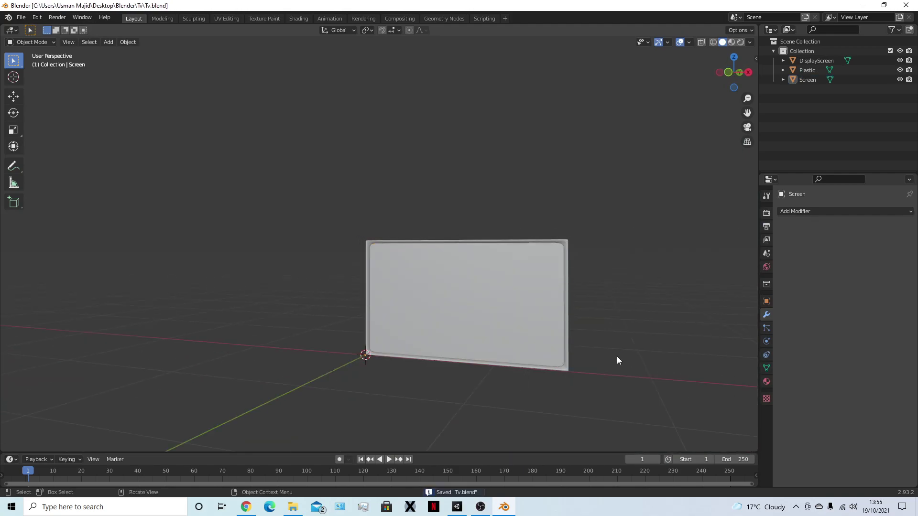
# - Select the TV frame and rename its material to Plastic
pyautogui.moveTo(616, 359); pyautogui.dragTo(575, 329, button='middle')
pyautogui.scroll(3, 576, 329)
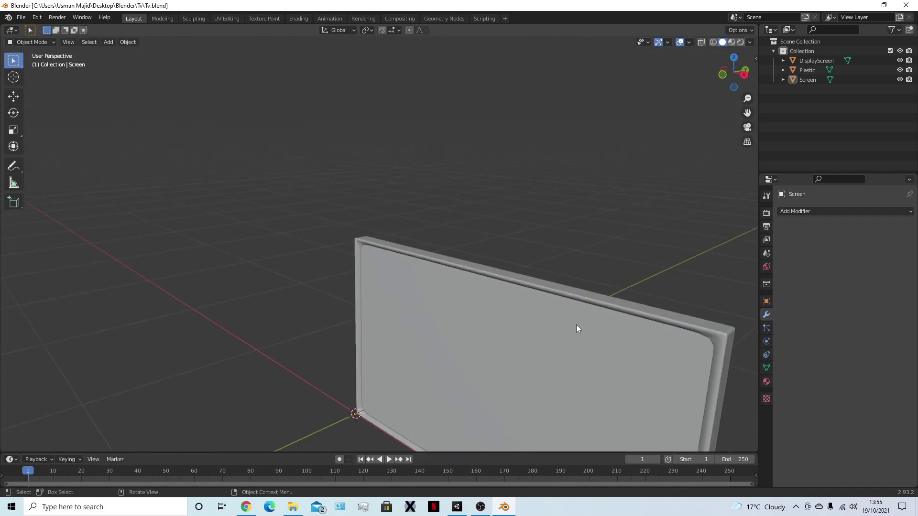
pyautogui.click(467, 266)
pyautogui.scroll(-4, 658, 266)
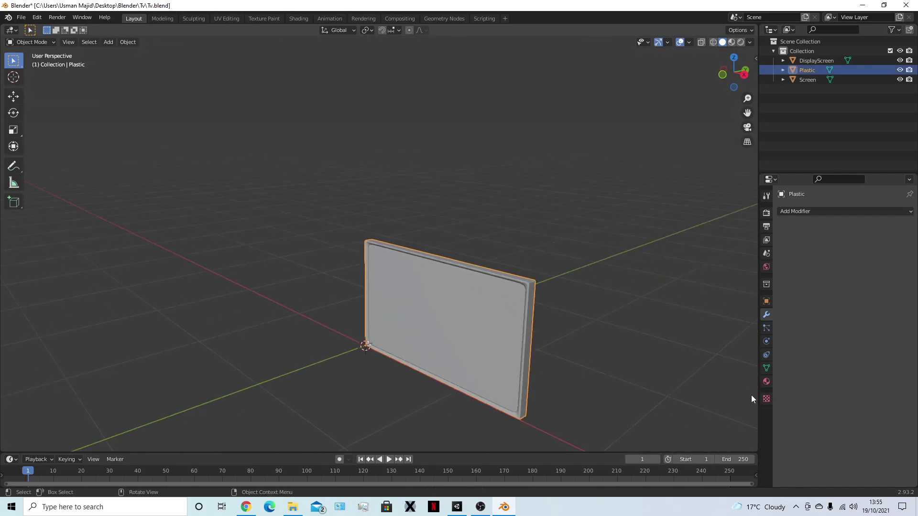
pyautogui.click(766, 381)
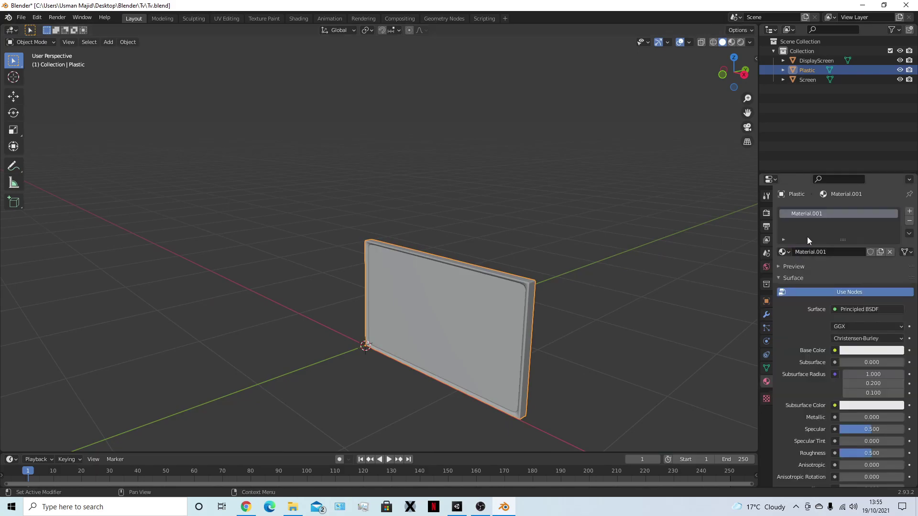
pyautogui.click(814, 251)
pyautogui.write('Plastic')
pyautogui.press('Return')
# - Create a new material on the Screen object and name it Glass
pyautogui.click(490, 307)
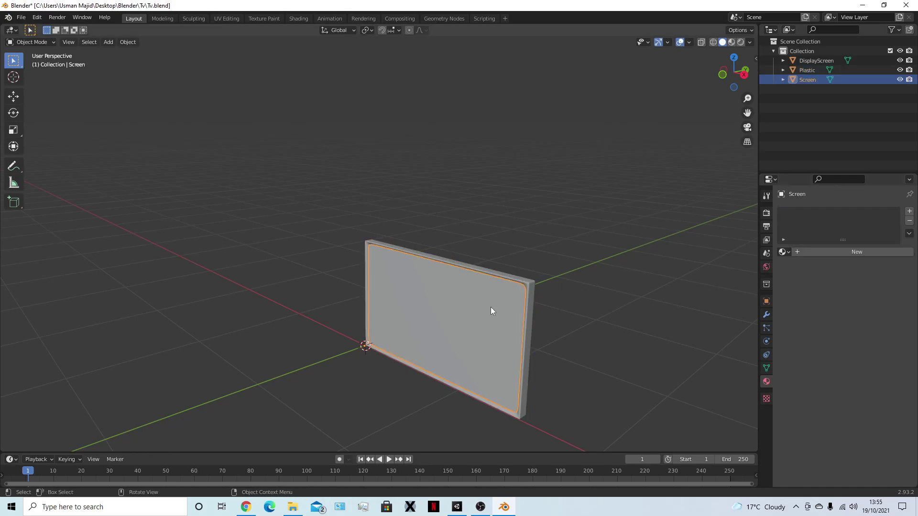
pyautogui.click(809, 251)
pyautogui.click(818, 252)
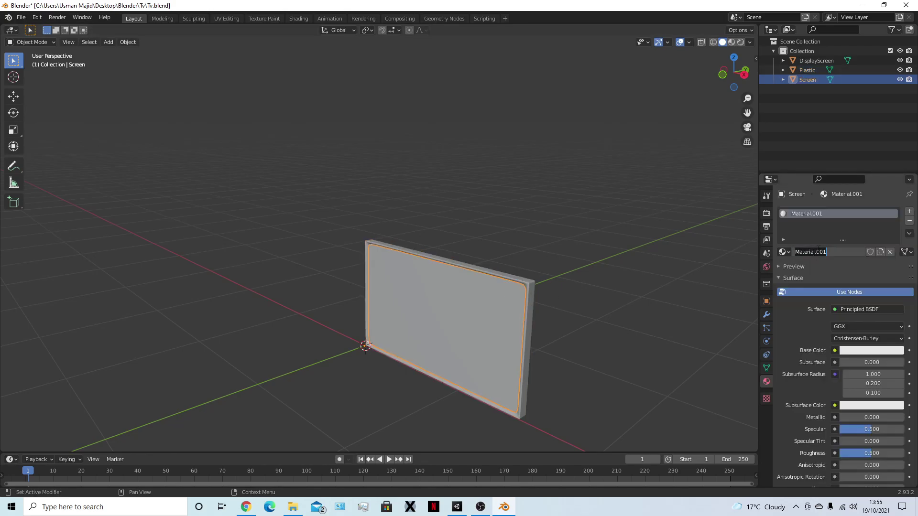
pyautogui.write('Glass')
pyautogui.press('Return')
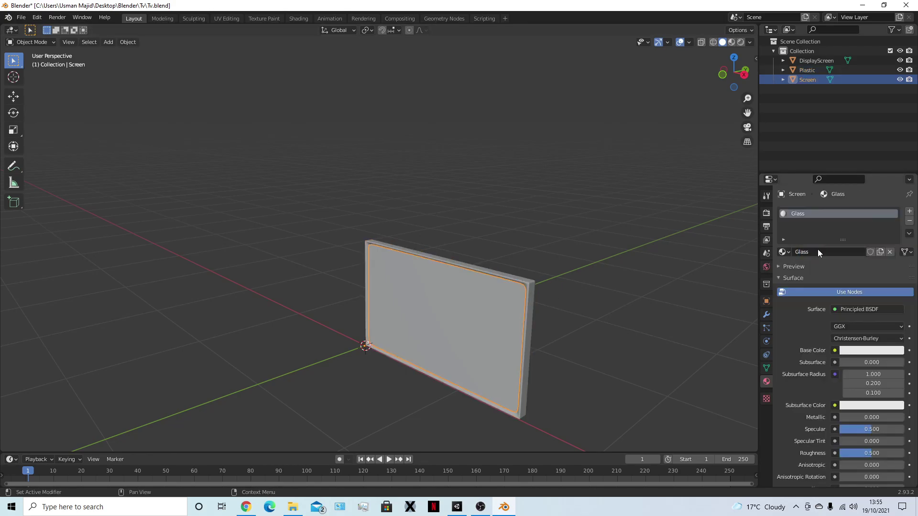
# - Create a new material on the DisplayScreen object and name it Emissive
pyautogui.click(480, 318)
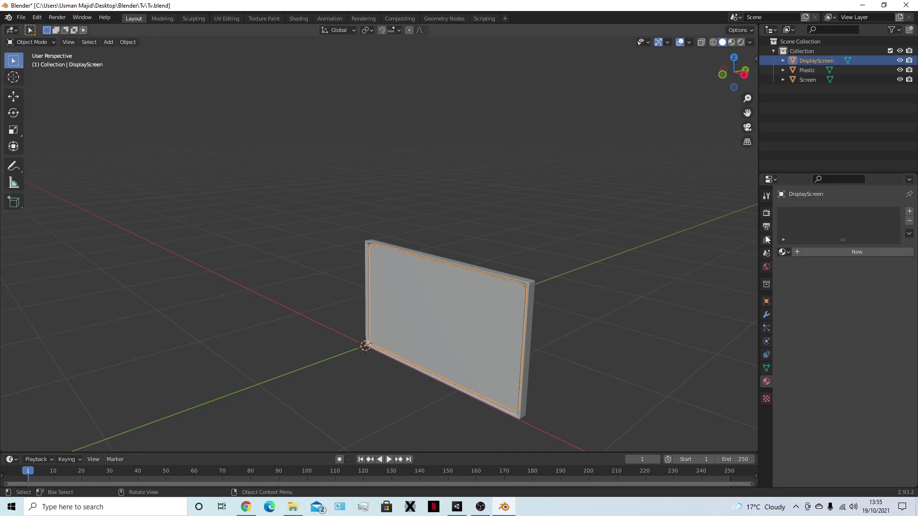
pyautogui.click(808, 252)
pyautogui.click(819, 253)
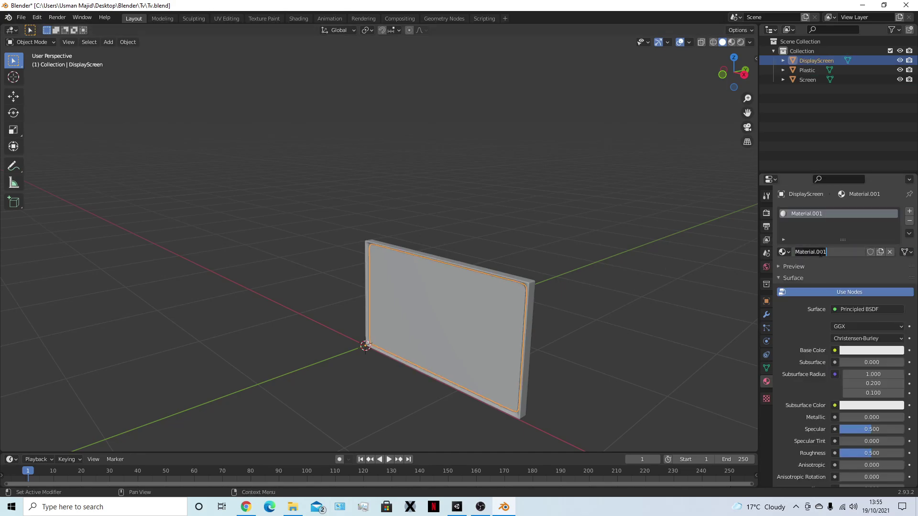
pyautogui.write('Emiss')
pyautogui.press('Return')
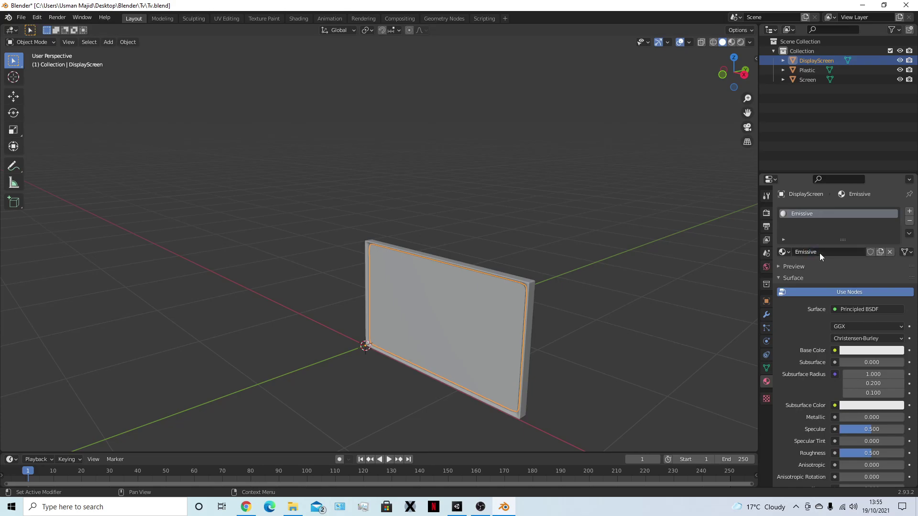
# - Undo the last change and clear the object selection
pyautogui.hotkey('ctrl', 'z')
pyautogui.click(579, 238)
pyautogui.moveTo(579, 238); pyautogui.dragTo(499, 198, button='middle')
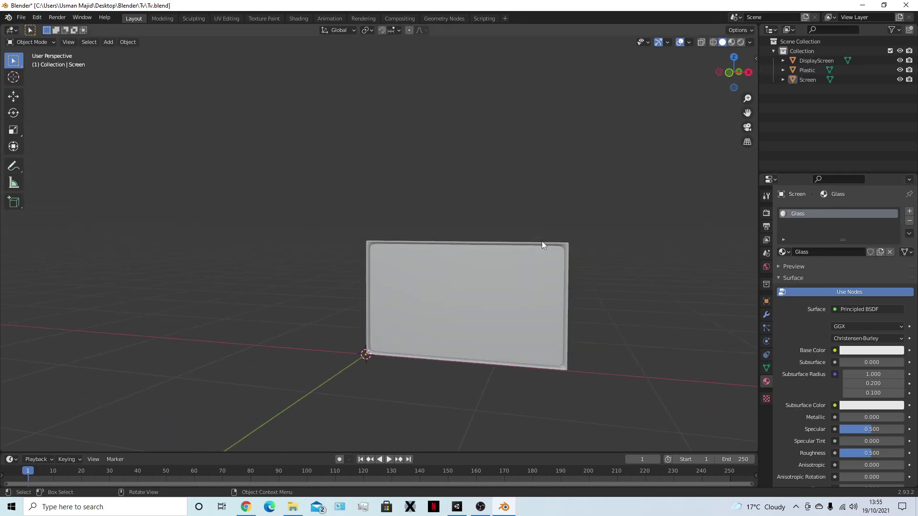
# - Give the frame's Plastic material a black base color with Metallic 1.000 and Roughness 1.000
pyautogui.click(542, 242)
pyautogui.moveTo(681, 236); pyautogui.dragTo(755, 291, button='middle')
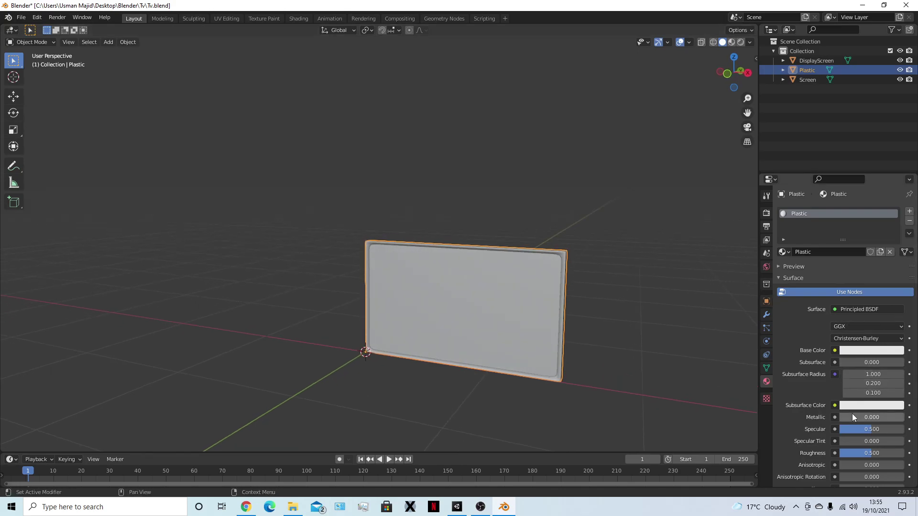
pyautogui.click(866, 352)
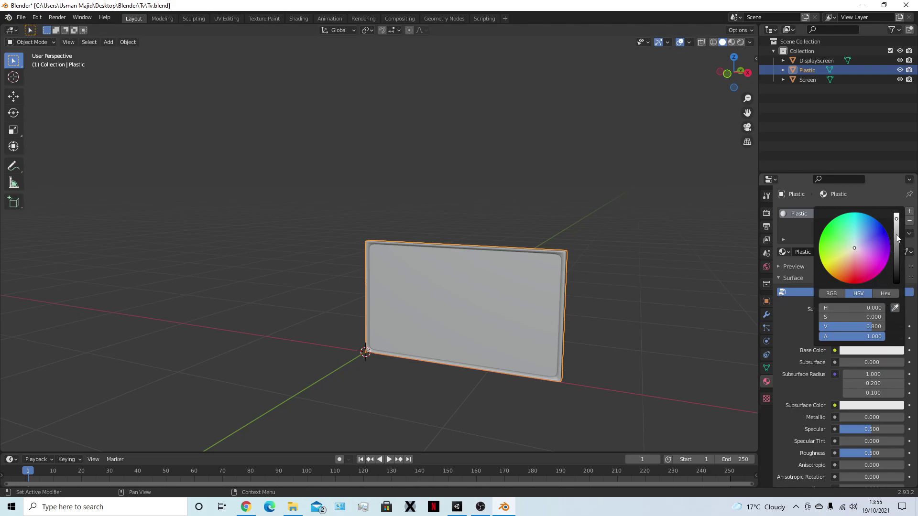
pyautogui.moveTo(897, 250); pyautogui.dragTo(897, 285)
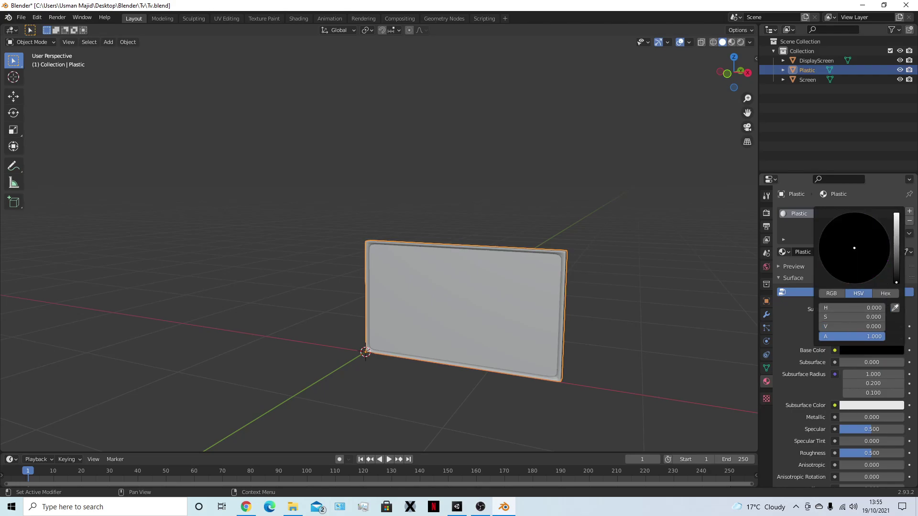
pyautogui.click(856, 350)
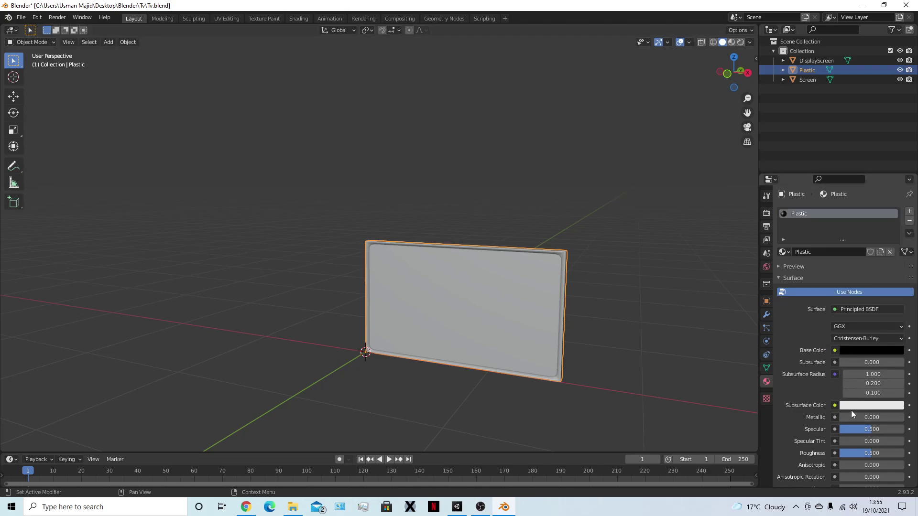
pyautogui.moveTo(844, 416); pyautogui.dragTo(903, 417)
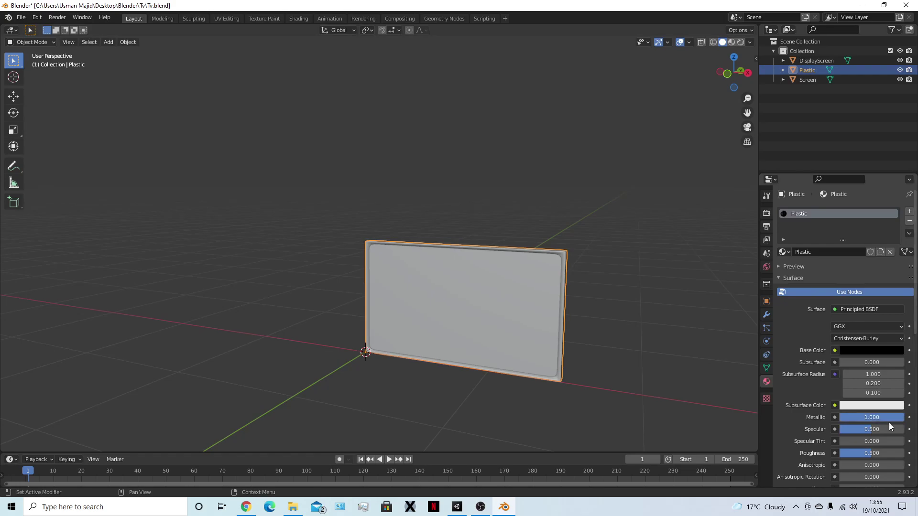
pyautogui.moveTo(869, 452); pyautogui.dragTo(903, 453)
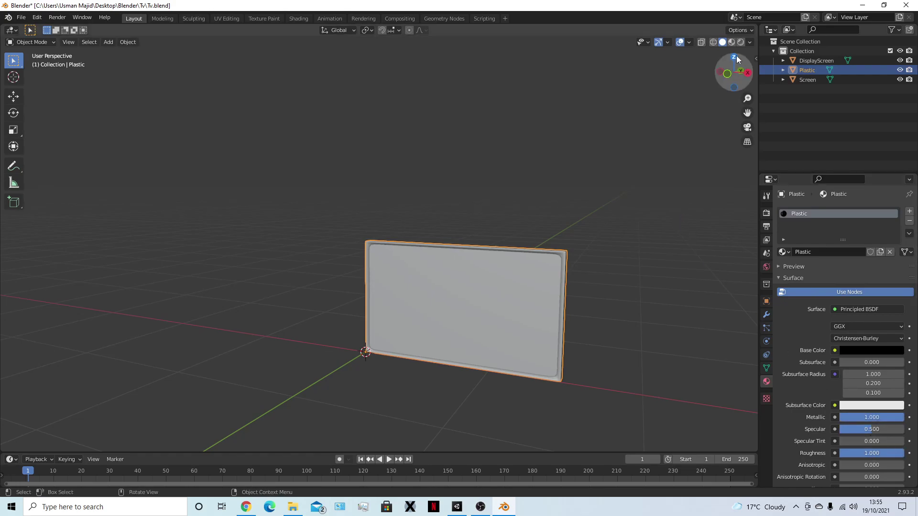
# - Switch the viewport to rendered shading and set the render engine to Cycles
pyautogui.click(740, 42)
pyautogui.click(766, 213)
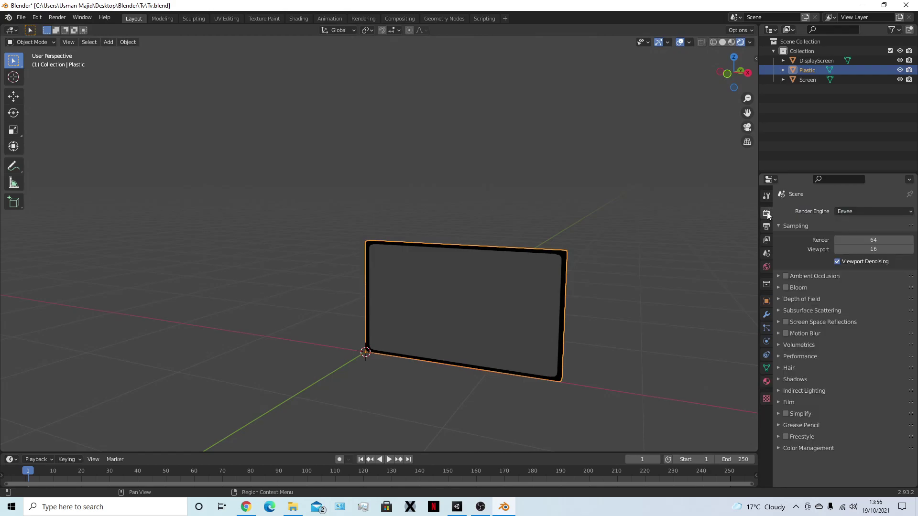
pyautogui.click(848, 211)
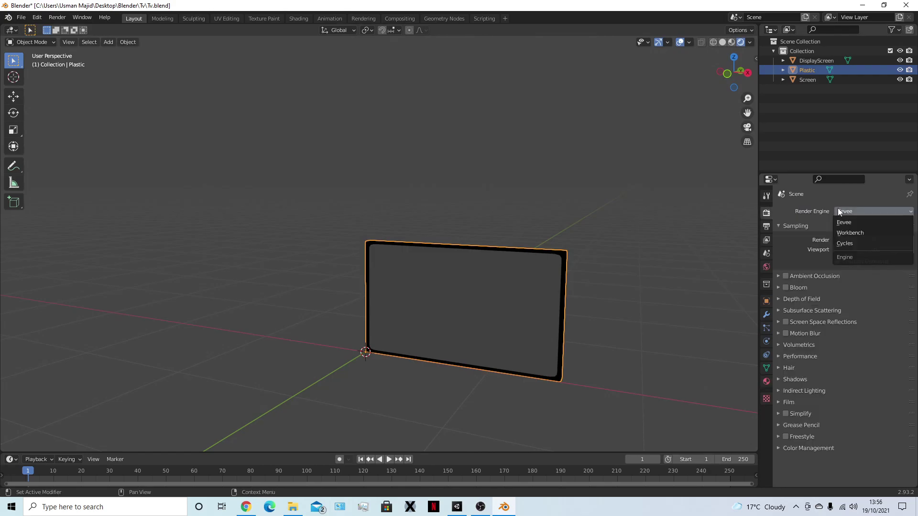
pyautogui.click(849, 241)
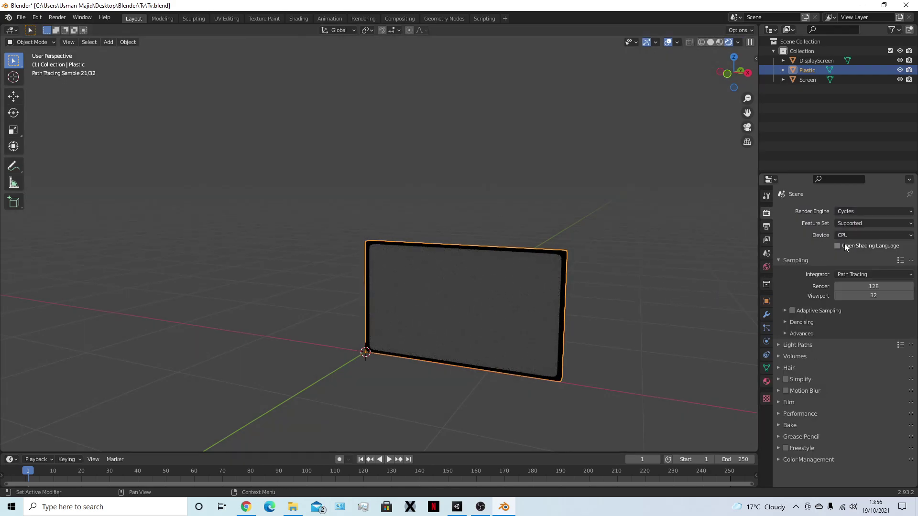
pyautogui.click(864, 286)
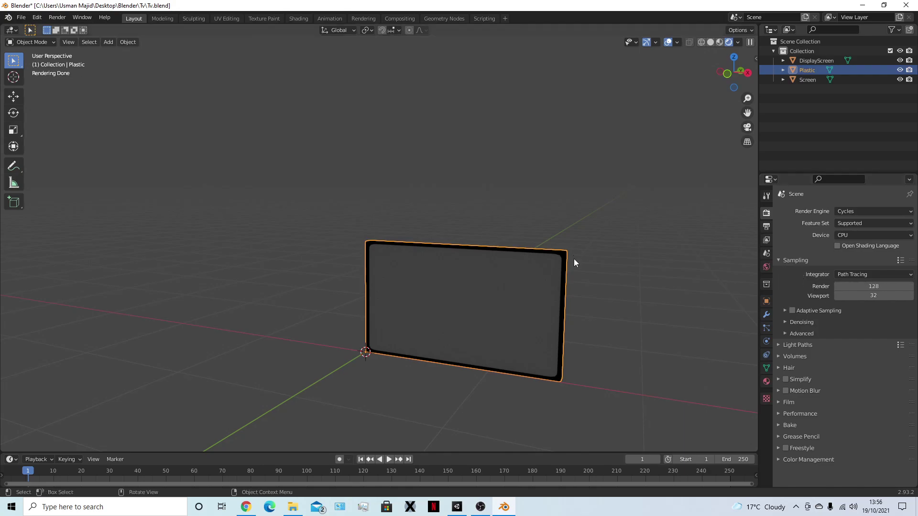
# - Clear the object selection and switch the viewport to material preview shading
pyautogui.click(641, 230)
pyautogui.moveTo(641, 230); pyautogui.dragTo(593, 320, button='middle')
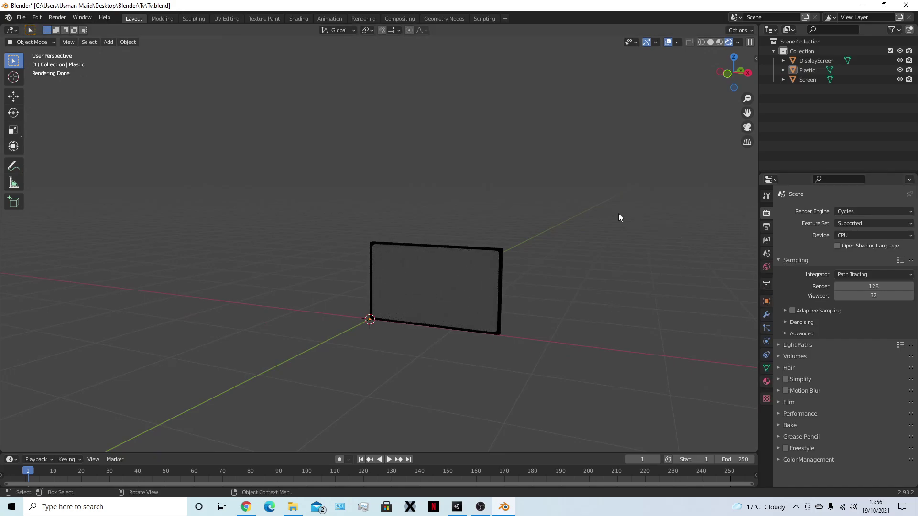
pyautogui.click(719, 42)
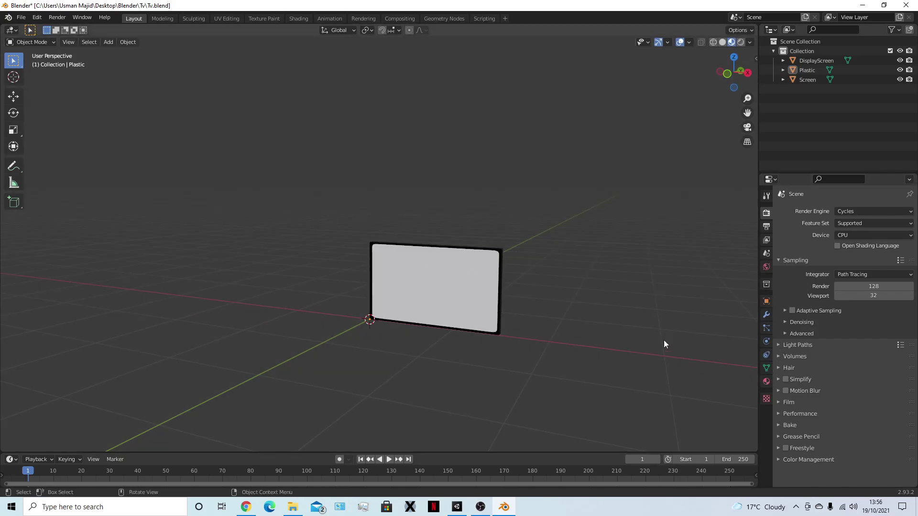
# - Change the surface shader of the Screen object's Glass material to Glass BSDF
pyautogui.click(423, 288)
pyautogui.click(767, 382)
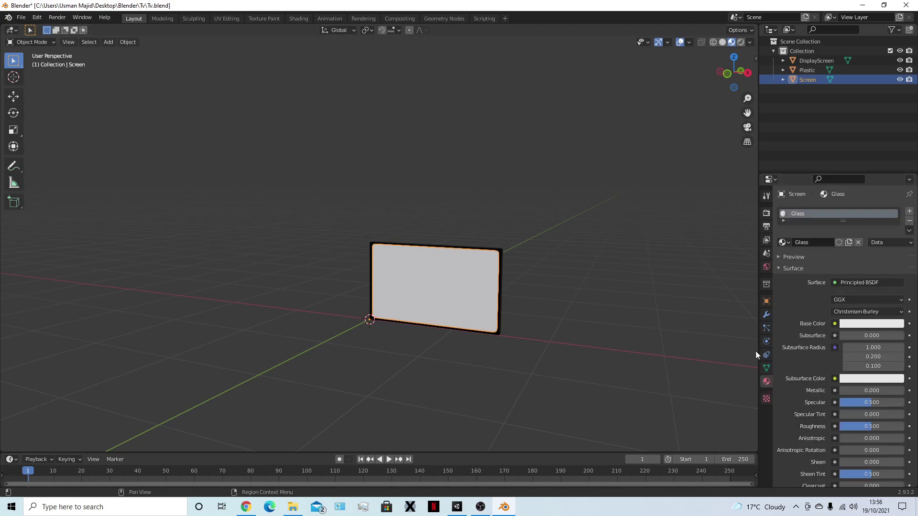
pyautogui.click(837, 282)
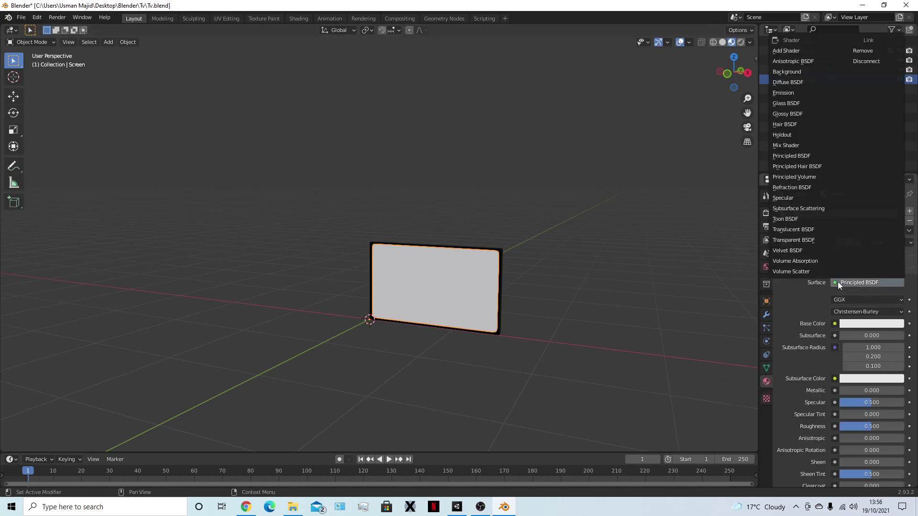
pyautogui.click(787, 103)
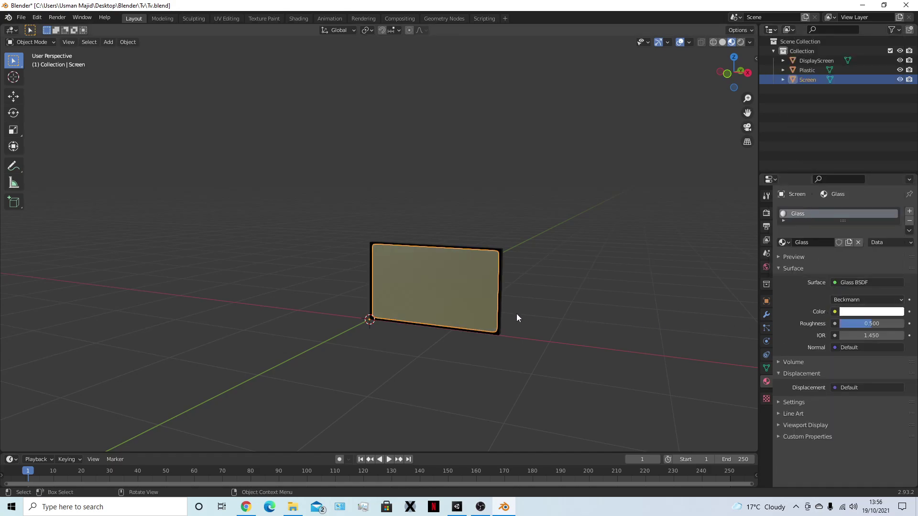
# - Give the DisplayScreen object's Emissive material a light cyan emission color, and clear the selection
pyautogui.moveTo(518, 318); pyautogui.dragTo(540, 317, button='middle')
pyautogui.click(462, 286)
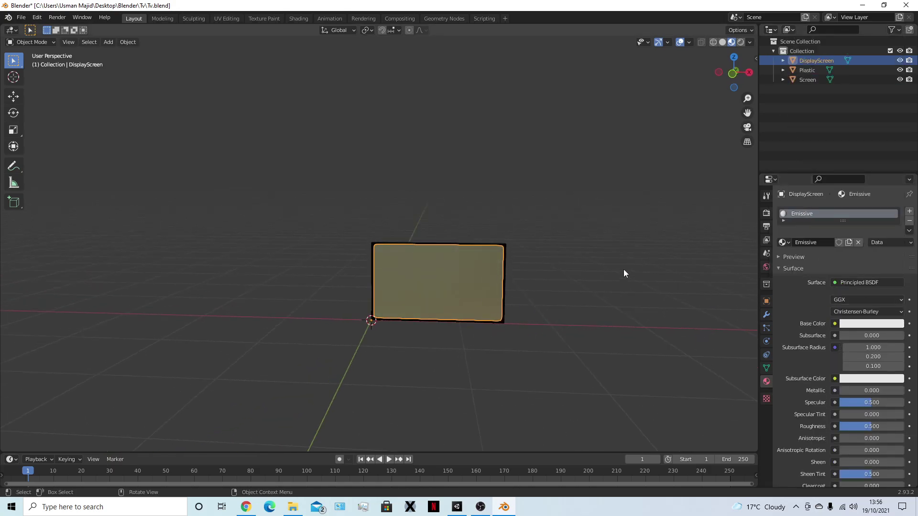
pyautogui.moveTo(606, 266); pyautogui.dragTo(618, 303, button='middle')
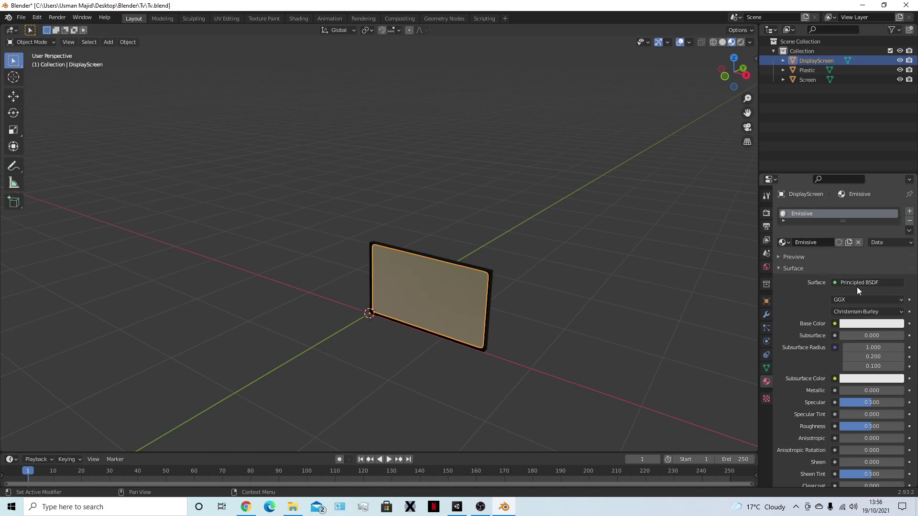
pyautogui.scroll(-8, 803, 351)
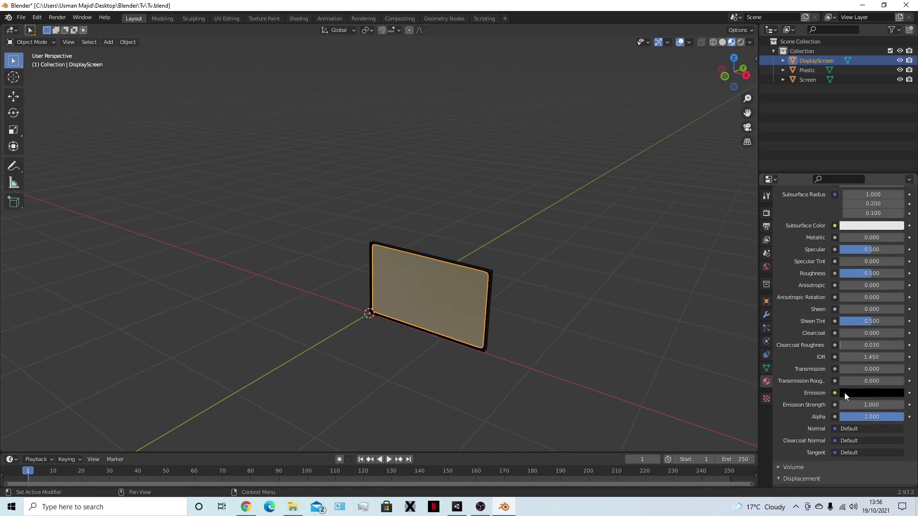
pyautogui.click(844, 392)
pyautogui.moveTo(897, 325); pyautogui.dragTo(896, 257)
pyautogui.moveTo(850, 294); pyautogui.dragTo(858, 280)
pyautogui.click(572, 307)
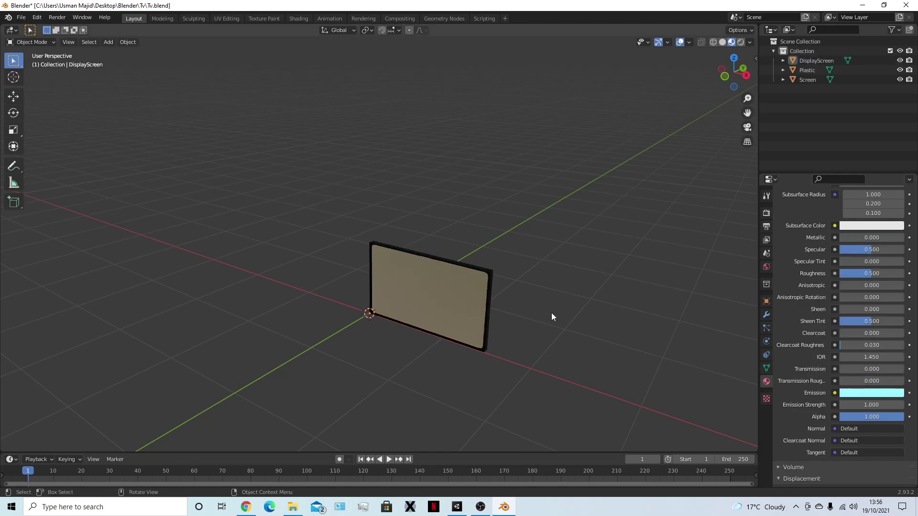
# - Show the Emissive material's preview and set its Emission Strength to about 4.4
pyautogui.moveTo(571, 307); pyautogui.dragTo(529, 330, button='middle')
pyautogui.scroll(8, 786, 253)
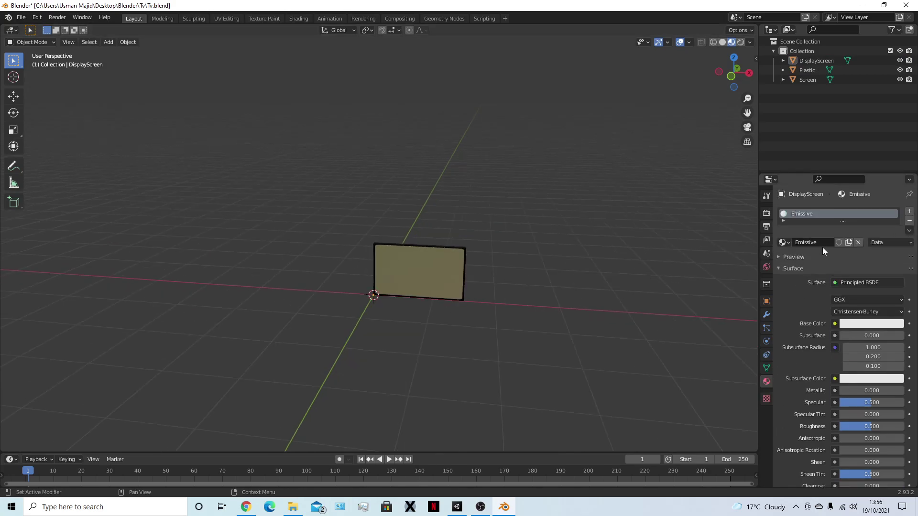
pyautogui.click(791, 257)
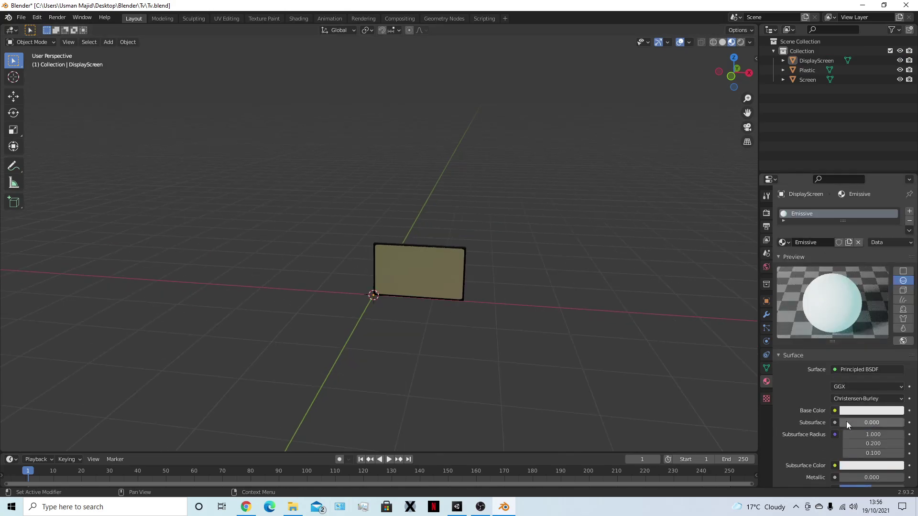
pyautogui.scroll(-10, 843, 424)
pyautogui.moveTo(843, 435); pyautogui.dragTo(884, 435)
pyautogui.scroll(10, 827, 399)
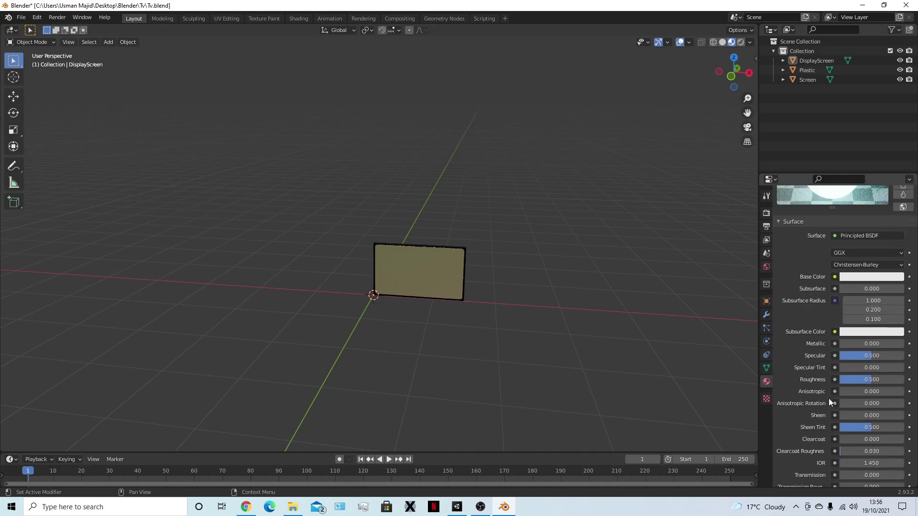
pyautogui.scroll(-12, 836, 371)
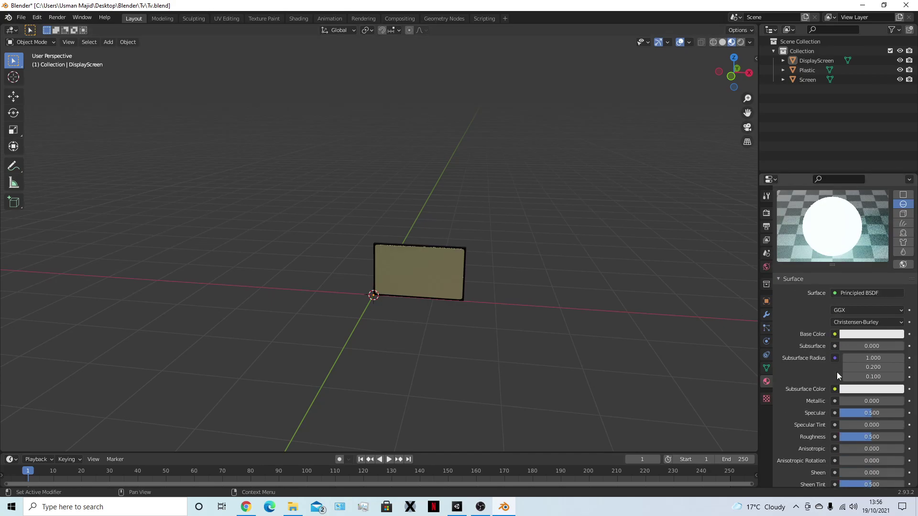
pyautogui.moveTo(868, 396); pyautogui.dragTo(856, 397)
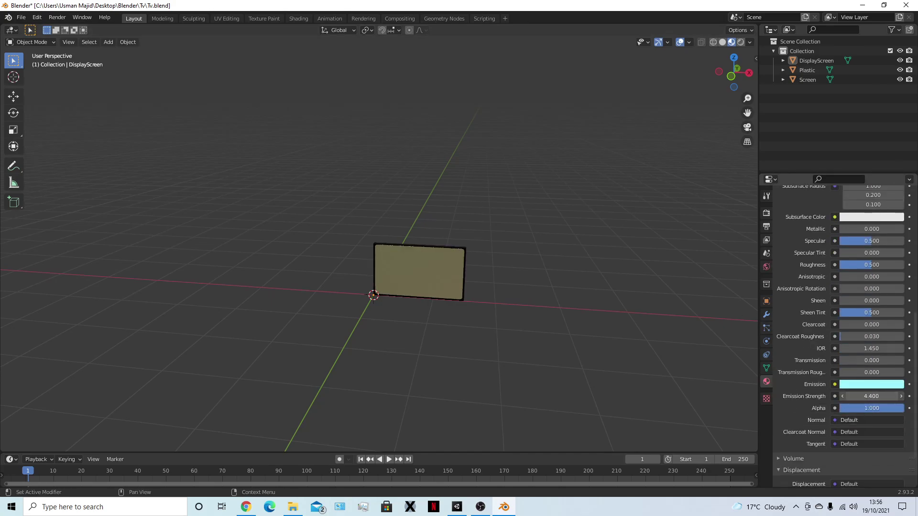
pyautogui.scroll(12, 824, 323)
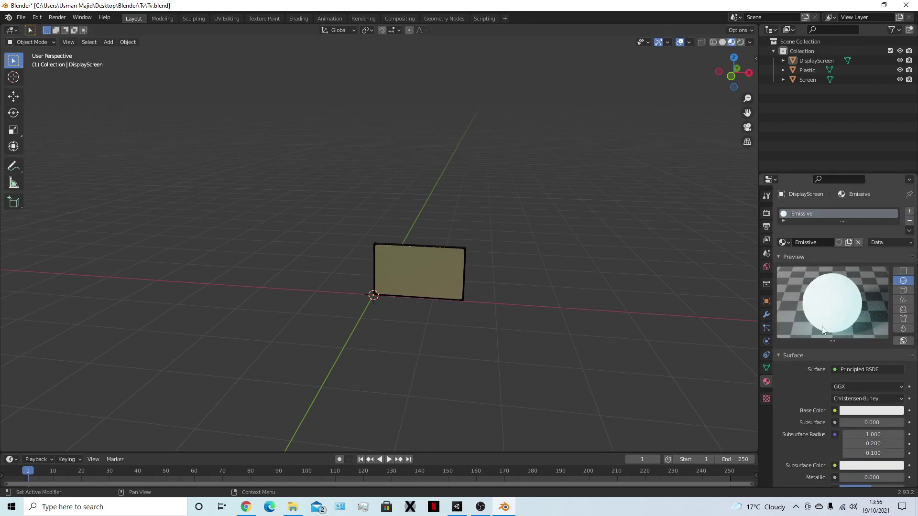
# - Add an area light to the scene and raise it 2 m along the Z axis
pyautogui.moveTo(466, 324); pyautogui.dragTo(500, 307, button='middle')
pyautogui.scroll(4, 499, 308)
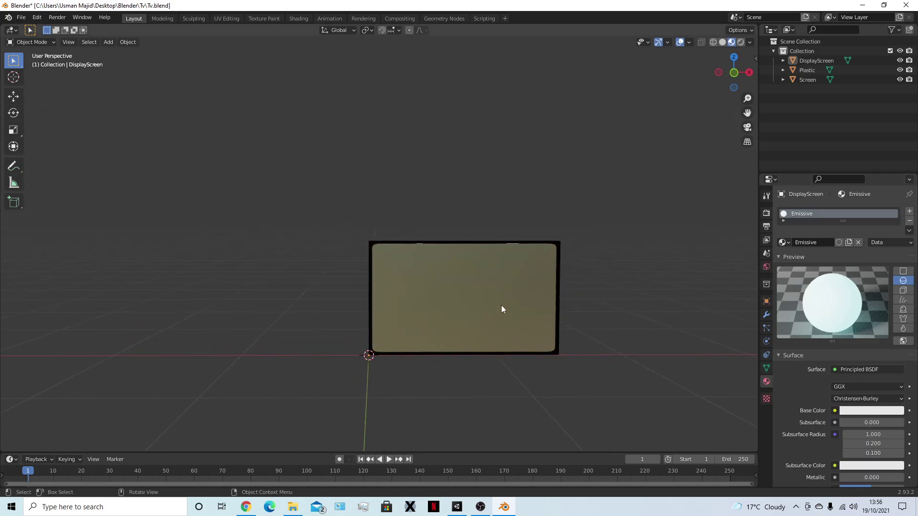
pyautogui.scroll(-3, 618, 292)
pyautogui.moveTo(607, 331); pyautogui.dragTo(587, 348, button='middle')
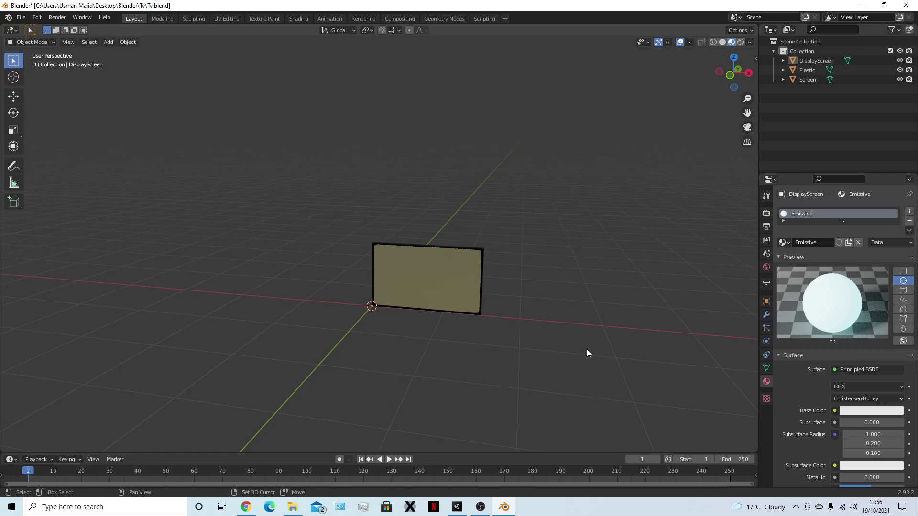
pyautogui.hotkey('shift', 'a')
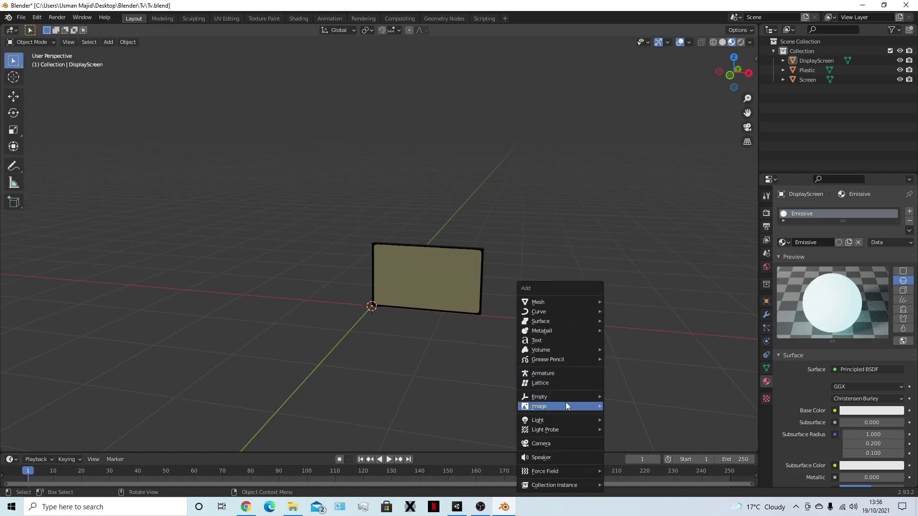
pyautogui.moveTo(558, 409)
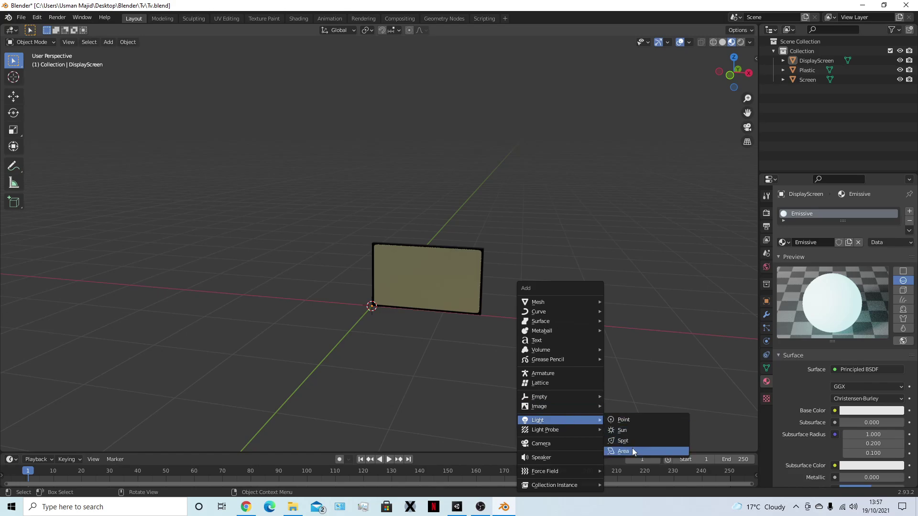
pyautogui.click(632, 450)
pyautogui.moveTo(631, 451); pyautogui.dragTo(578, 403, button='middle')
pyautogui.press('g')
pyautogui.press('z')
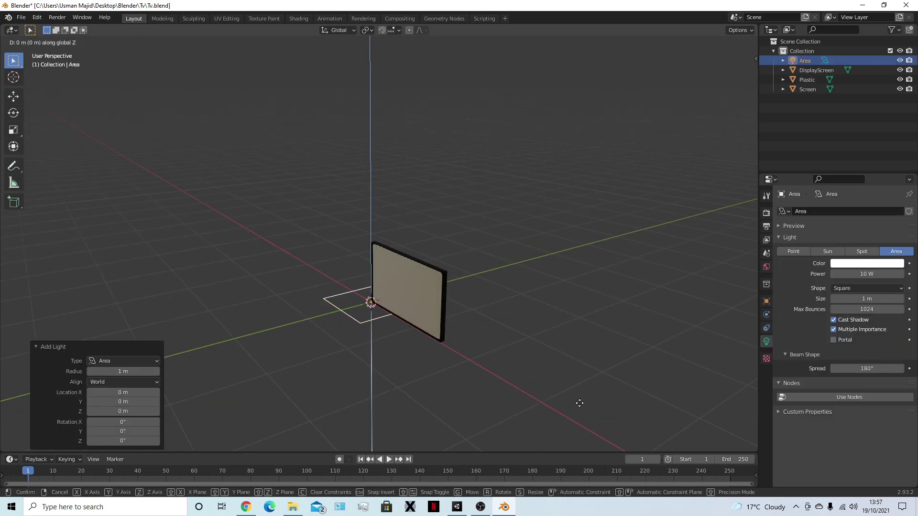
pyautogui.click(580, 267)
# - Move the area light 1 m along X and -2 m along Y, in front of the TV
pyautogui.press('g')
pyautogui.press('x')
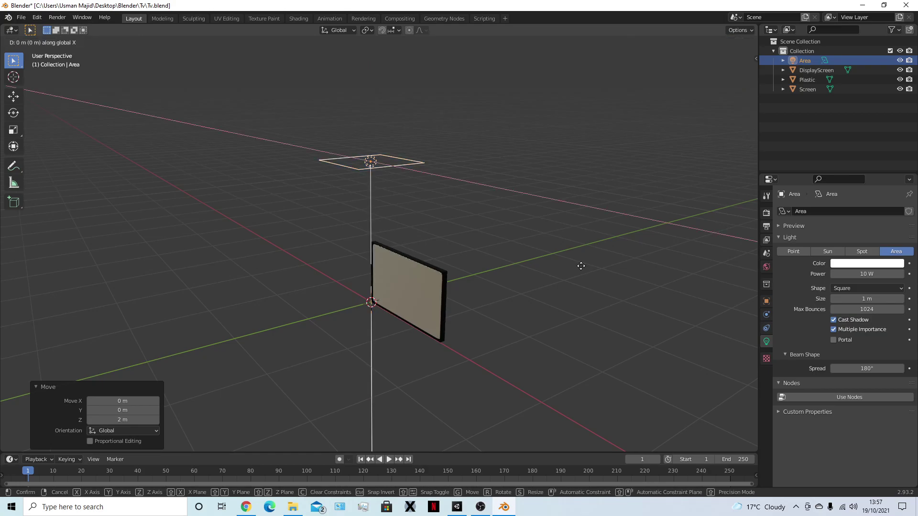
pyautogui.click(609, 273)
pyautogui.moveTo(608, 272); pyautogui.dragTo(553, 291, button='middle')
pyautogui.press('g')
pyautogui.press('y')
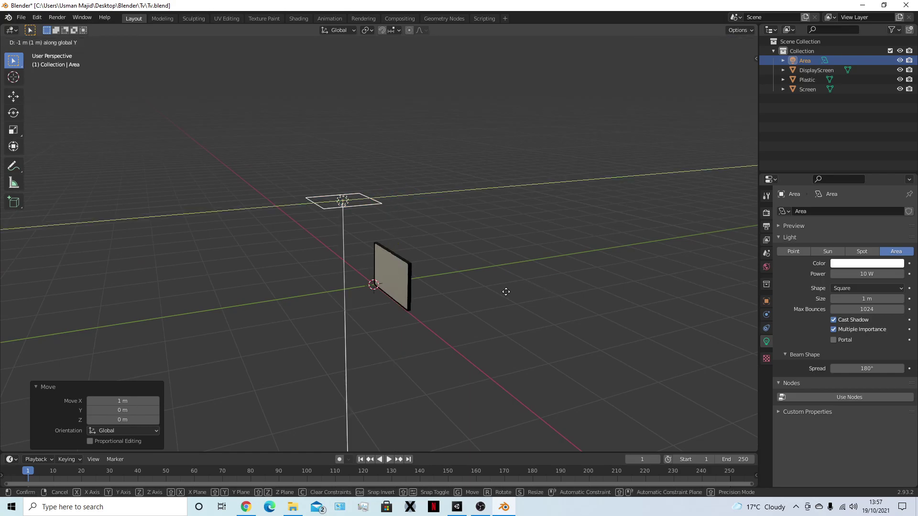
pyautogui.click(450, 295)
# - Rotate the area light 50° about the global X axis so it faces the TV
pyautogui.moveTo(448, 296); pyautogui.dragTo(470, 346, button='middle')
pyautogui.press('r')
pyautogui.press('x')
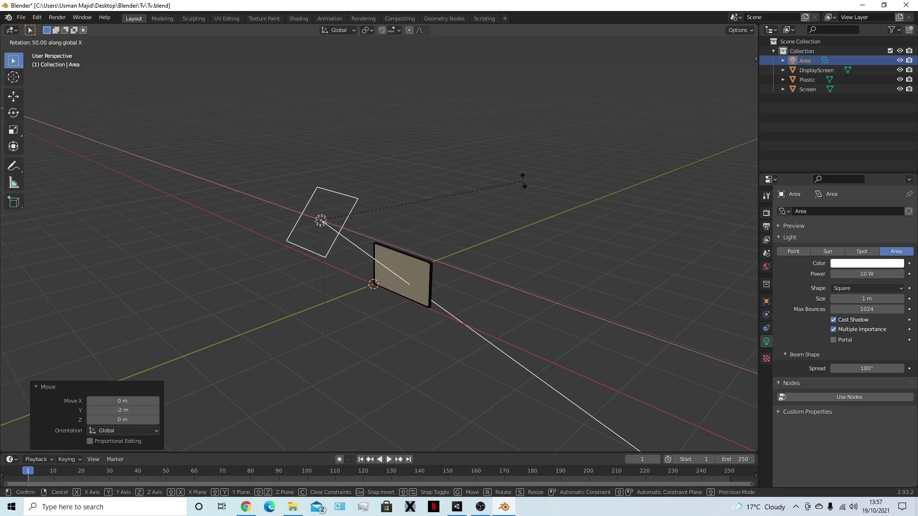
pyautogui.click(515, 243)
pyautogui.moveTo(515, 244); pyautogui.dragTo(496, 328, button='middle')
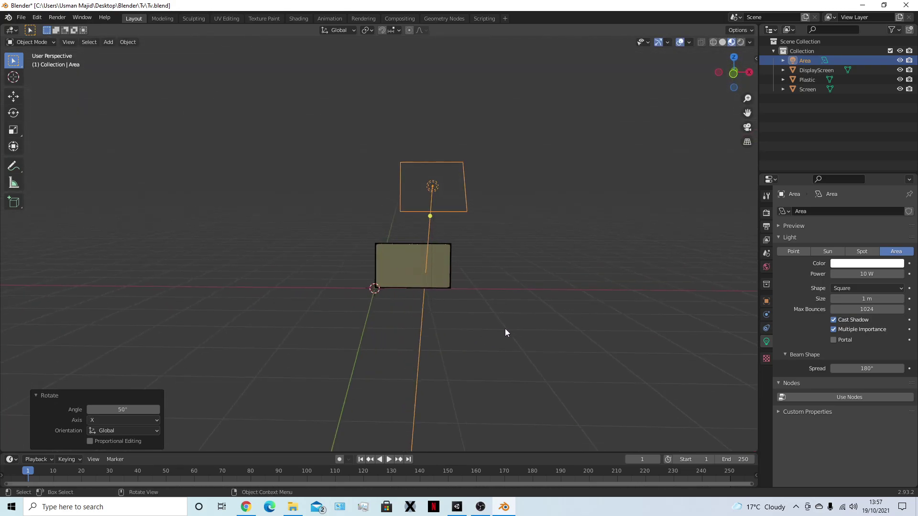
# - Set the area light's power to 1000 W and clear the selection
pyautogui.click(835, 277)
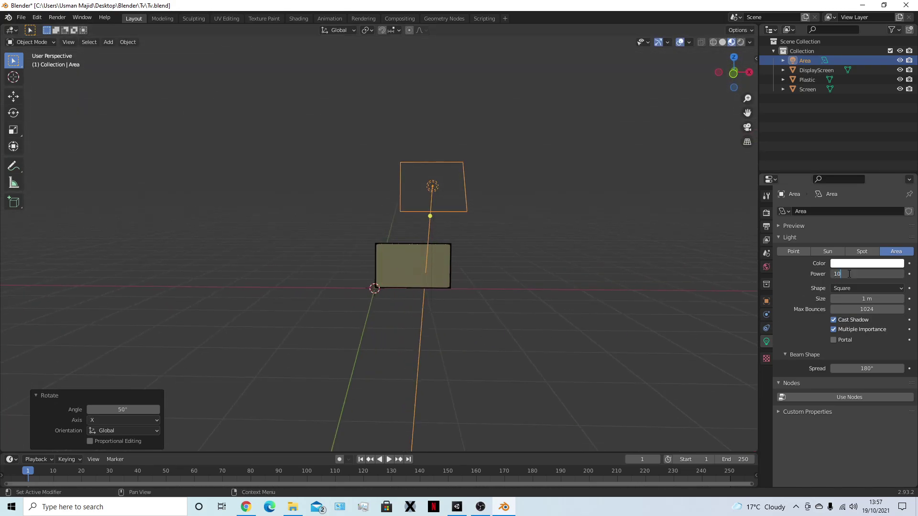
pyautogui.write('1000')
pyautogui.press('Return')
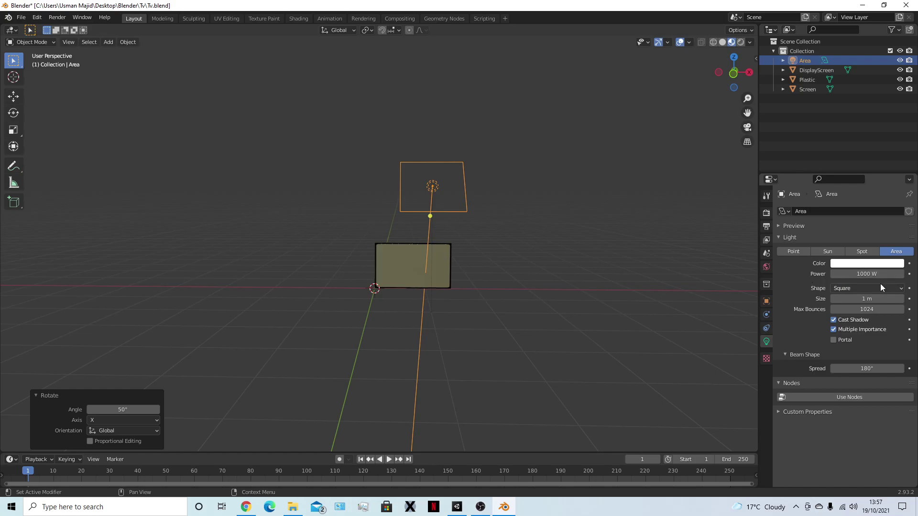
pyautogui.click(528, 325)
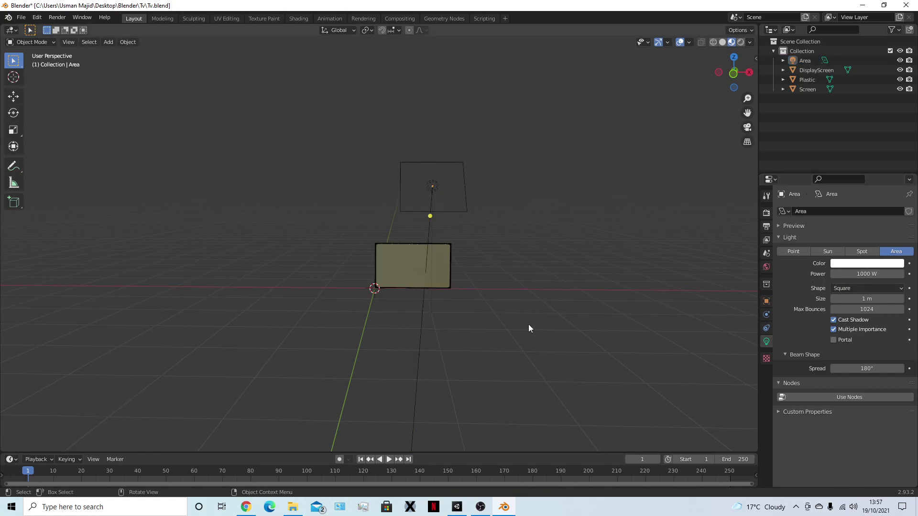
# - Add a camera at the origin and clear its rotation
pyautogui.hotkey('shift', 'a')
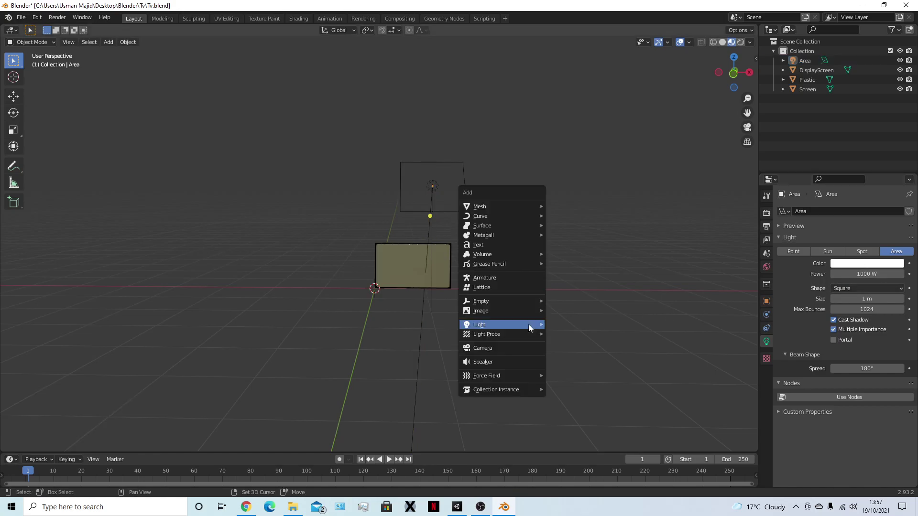
pyautogui.click(512, 348)
pyautogui.moveTo(511, 349); pyautogui.dragTo(412, 380, button='middle')
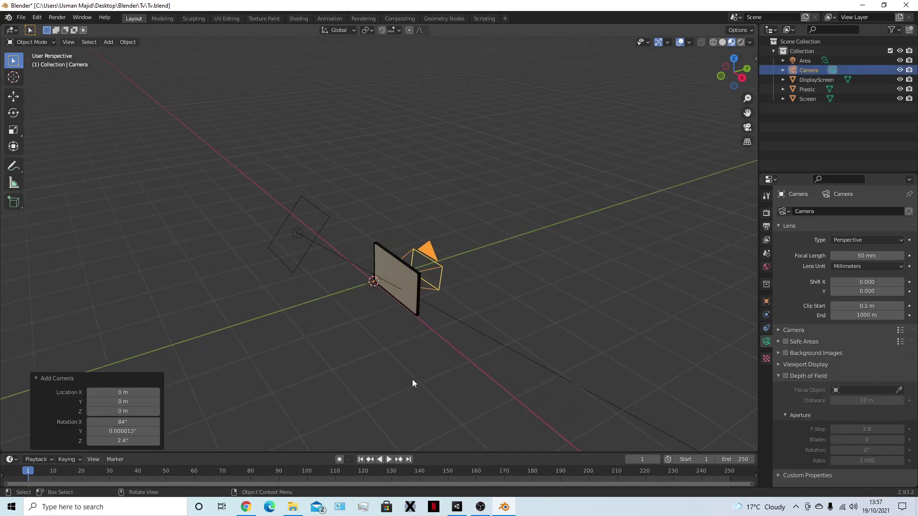
pyautogui.hotkey('alt', 'r')
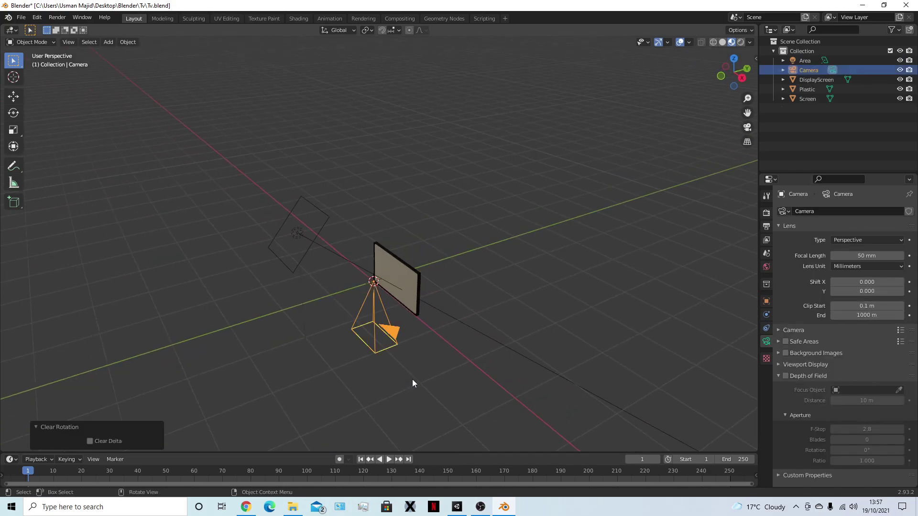
# - Move the camera 0.6 m along X and -2 m along Y
pyautogui.press('g')
pyautogui.write('x0.6')
pyautogui.press('Return')
pyautogui.write('gy')
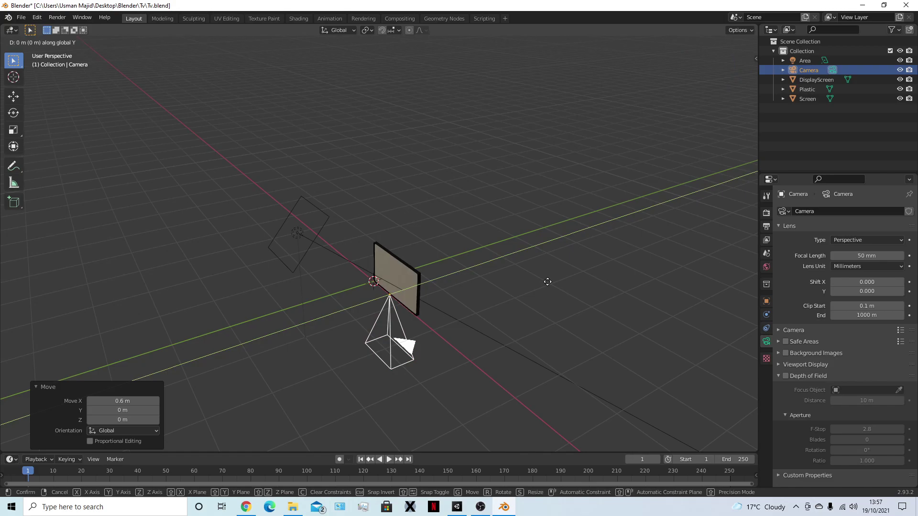
pyautogui.write('-2')
pyautogui.press('Return')
# - Raise the camera 1 m along Z and show the scene in front view
pyautogui.press('r')
pyautogui.press('x')
pyautogui.press('Return')
pyautogui.write('gz1')
pyautogui.press('Return')
pyautogui.press('KP_1')
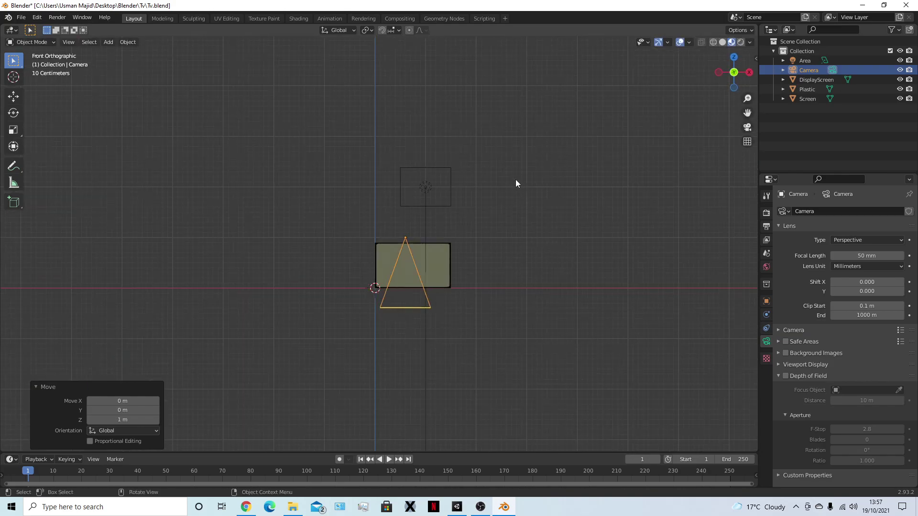
# - Rotate the camera 90° about the X axis and look through it
pyautogui.write('rx')
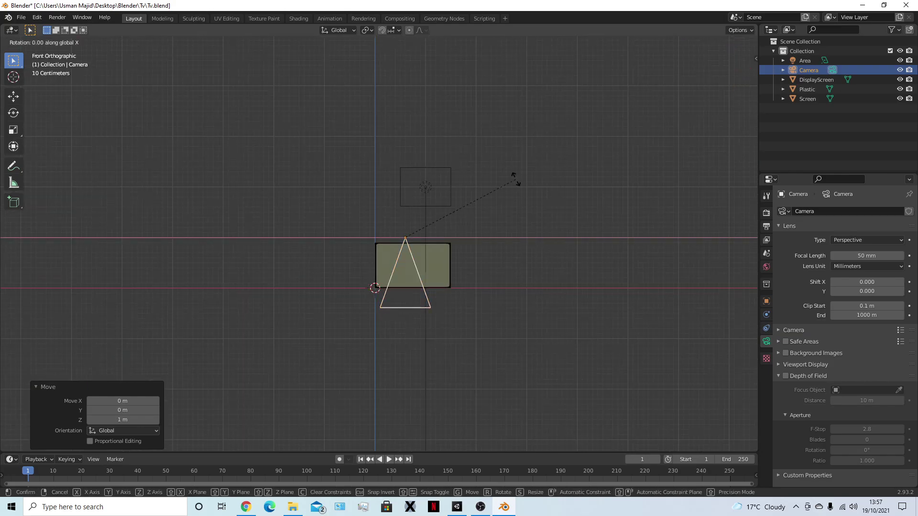
pyautogui.write('90')
pyautogui.press('Return')
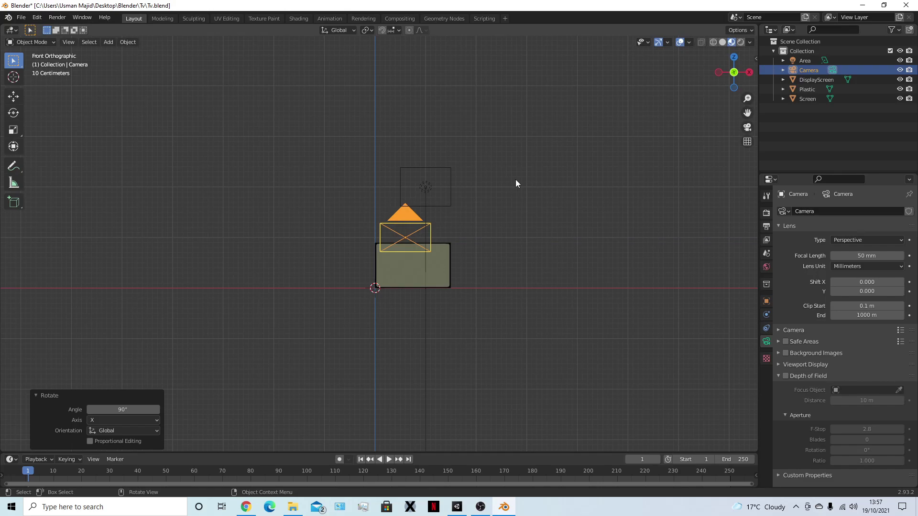
pyautogui.press('KP_0')
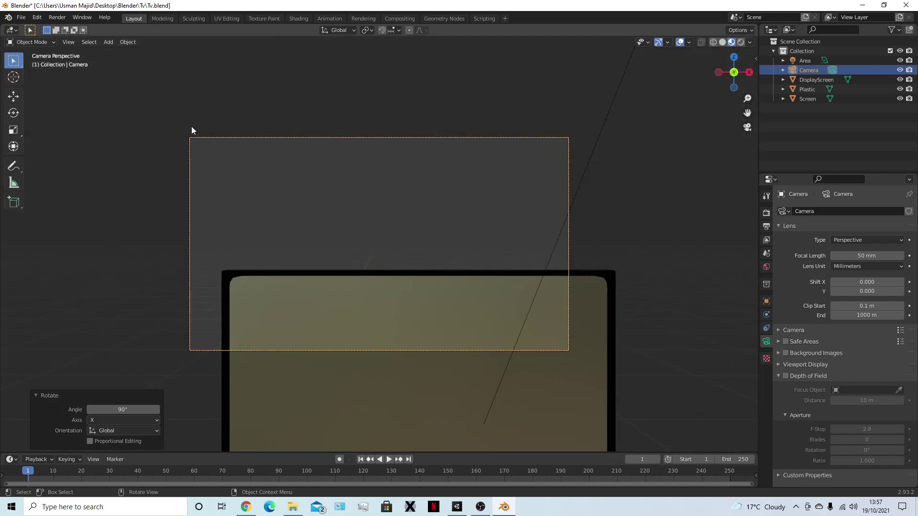
# - Move the camera back from the TV by about 0.31 m along negative Y
pyautogui.press('Home')
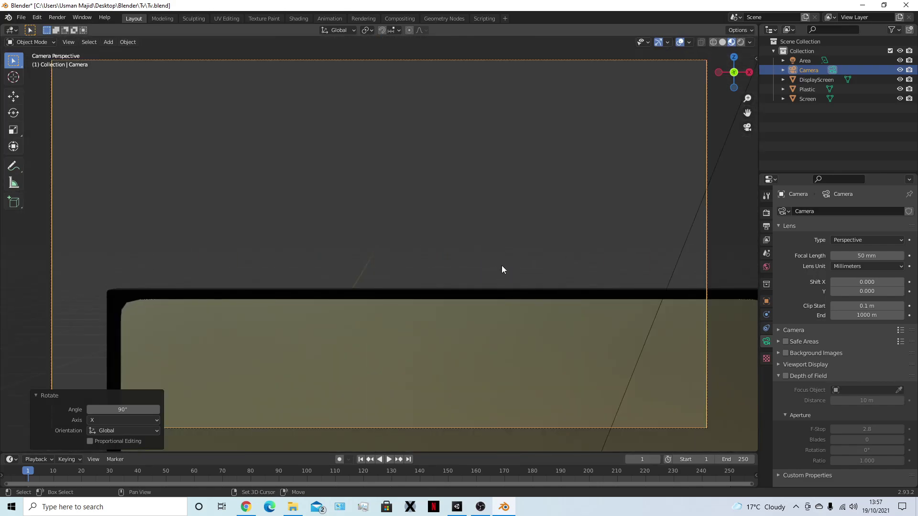
pyautogui.scroll(-1, 501, 266)
pyautogui.moveTo(501, 265); pyautogui.dragTo(442, 313, button='middle')
pyautogui.scroll(-4, 473, 290)
pyautogui.press('g')
pyautogui.press('y')
pyautogui.click(288, 331)
# - In front view, lower the camera 0.5 m along Z, then shift it 0.1 m along X and -0.1 m along Z
pyautogui.moveTo(288, 330); pyautogui.dragTo(320, 297, button='middle')
pyautogui.press('KP_1')
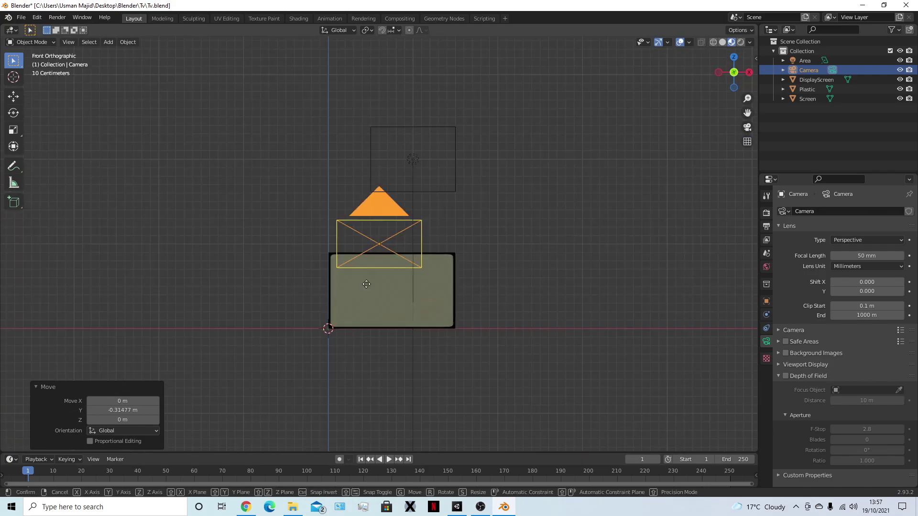
pyautogui.press('g')
pyautogui.press('z')
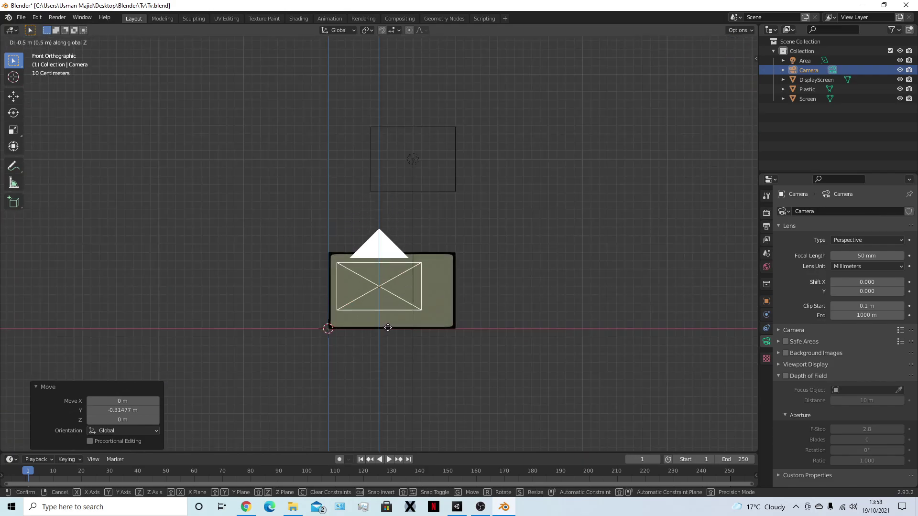
pyautogui.click(390, 328)
pyautogui.press('g')
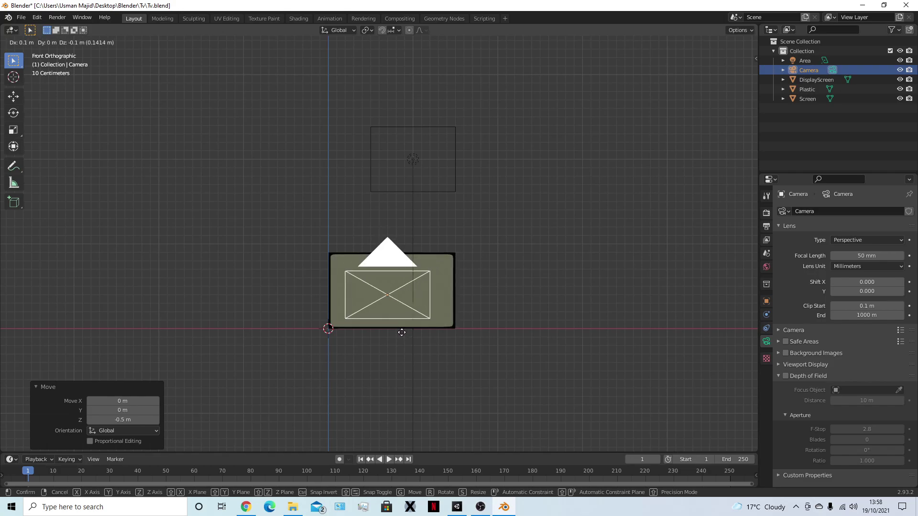
pyautogui.click(401, 333)
# - Move the camera another -1 m along Y and look through it
pyautogui.scroll(-2, 411, 360)
pyautogui.moveTo(411, 360); pyautogui.dragTo(373, 380, button='middle')
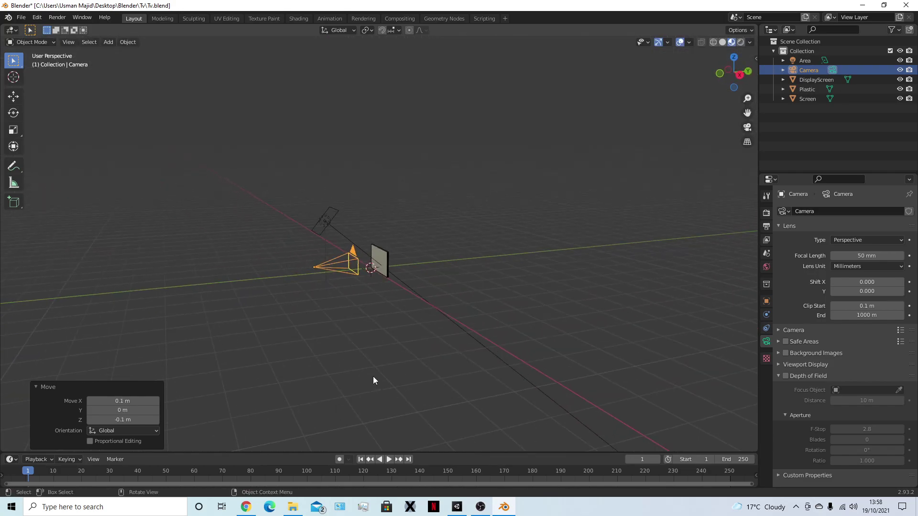
pyautogui.press('g')
pyautogui.press('y')
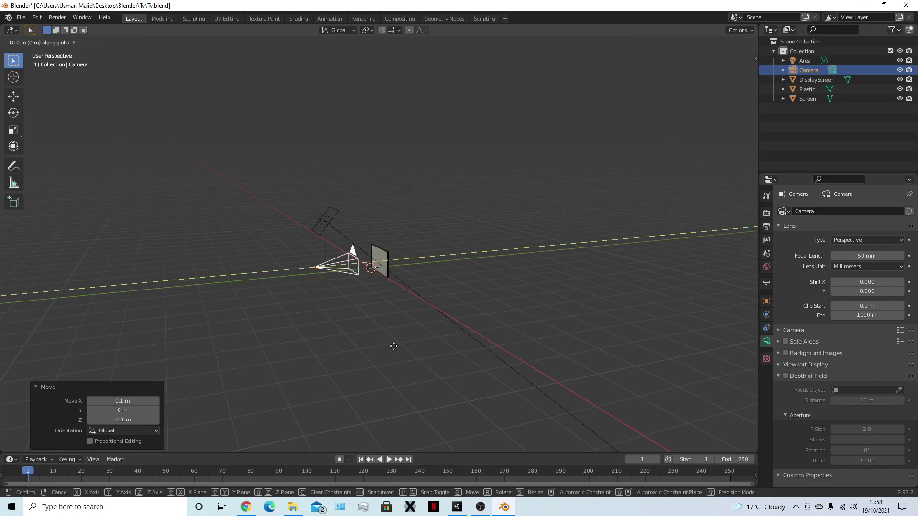
pyautogui.press('-')
pyautogui.press('1')
pyautogui.press('Return')
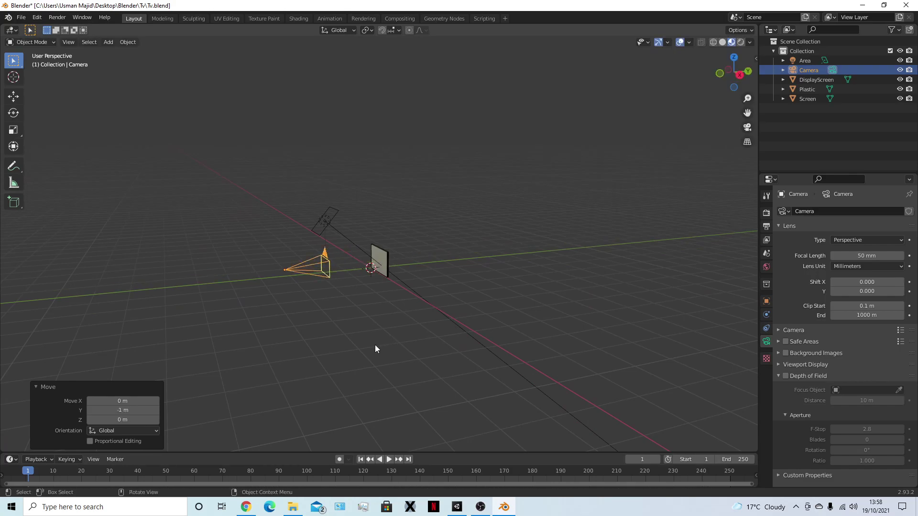
pyautogui.press('KP_1')
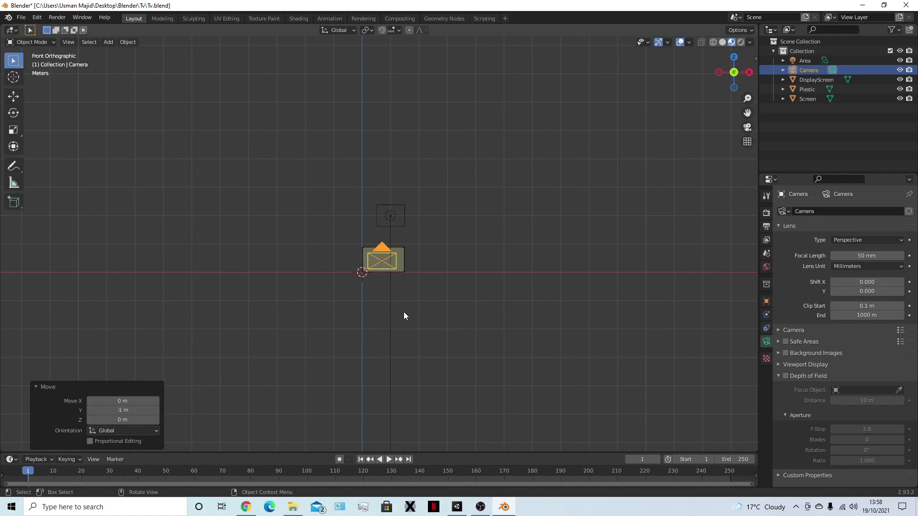
pyautogui.press('KP_0')
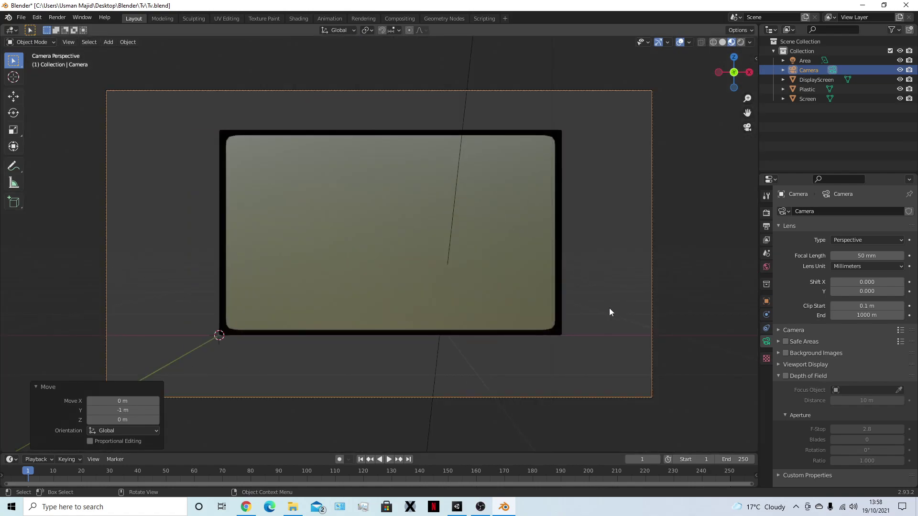
# - Examine the camera's placement in the scene and how it frames the TV
pyautogui.press('KP_1')
pyautogui.click(607, 216)
pyautogui.moveTo(607, 216); pyautogui.dragTo(527, 265, button='middle')
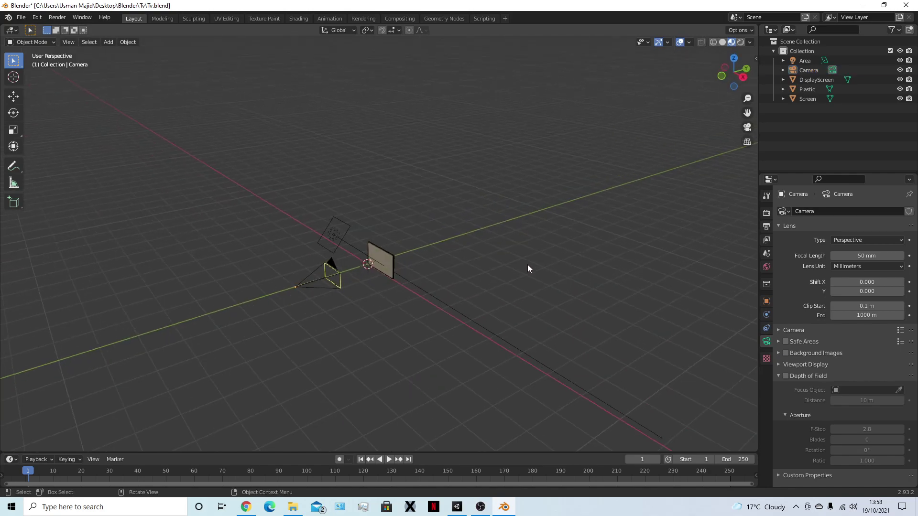
pyautogui.click(333, 285)
pyautogui.press('KP_0')
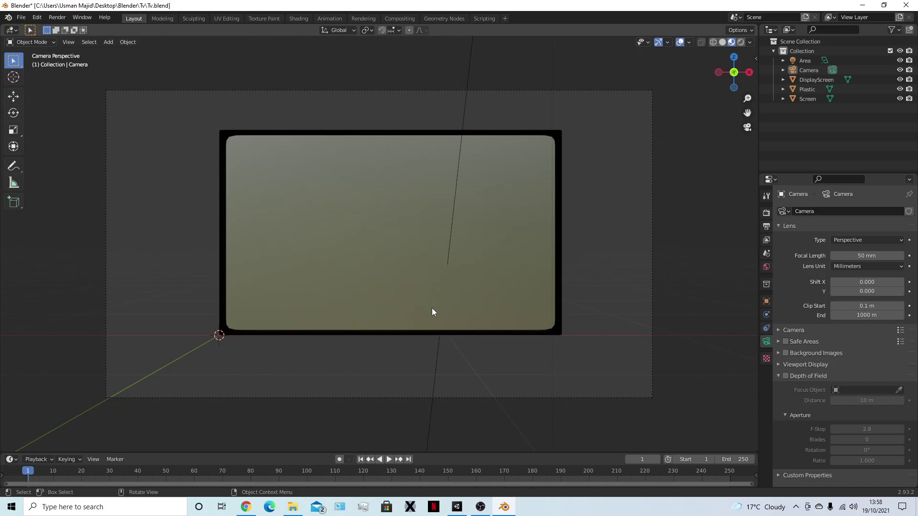
pyautogui.press('KP_0')
pyautogui.press('KP_0')
pyautogui.press('KP_0')
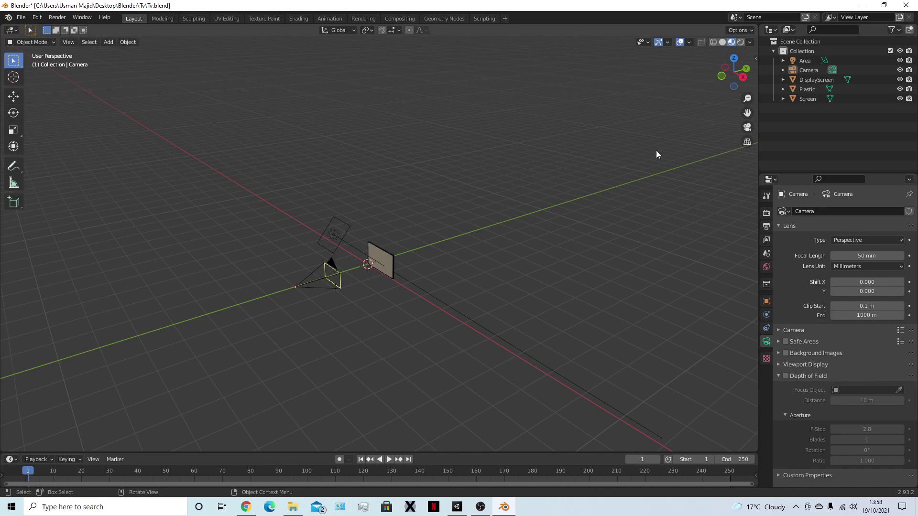
# - Switch the viewport to rendered shading and select the TV's glass screen
pyautogui.click(740, 42)
pyautogui.scroll(5, 407, 292)
pyautogui.moveTo(442, 283); pyautogui.dragTo(501, 244, button='middle')
pyautogui.click(435, 276)
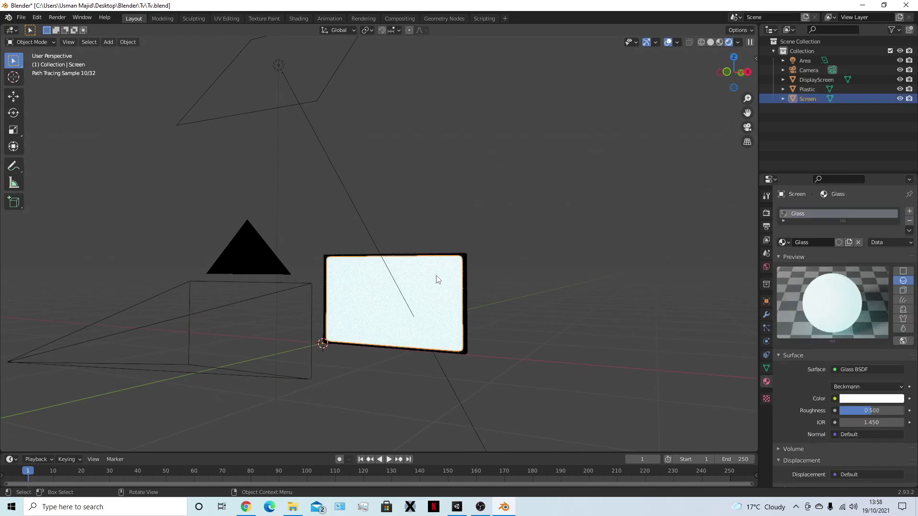
pyautogui.moveTo(453, 305)
pyautogui.mouseDown(button='middle')
pyautogui.moveTo(520, 301)
pyautogui.moveTo(504, 305)
pyautogui.mouseUp(button='middle')
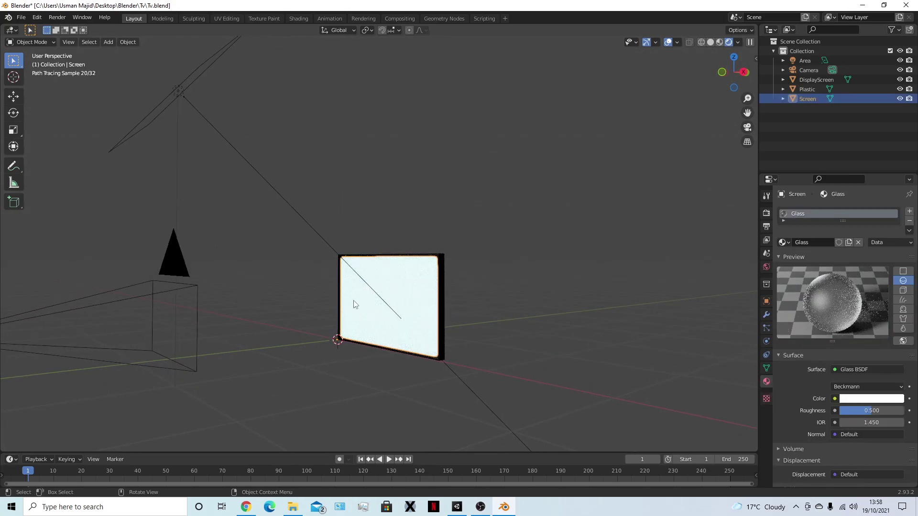
# - Recolour the DisplayScreen material's emission, trying red before settling on light blue
pyautogui.click(401, 302)
pyautogui.scroll(-8, 880, 320)
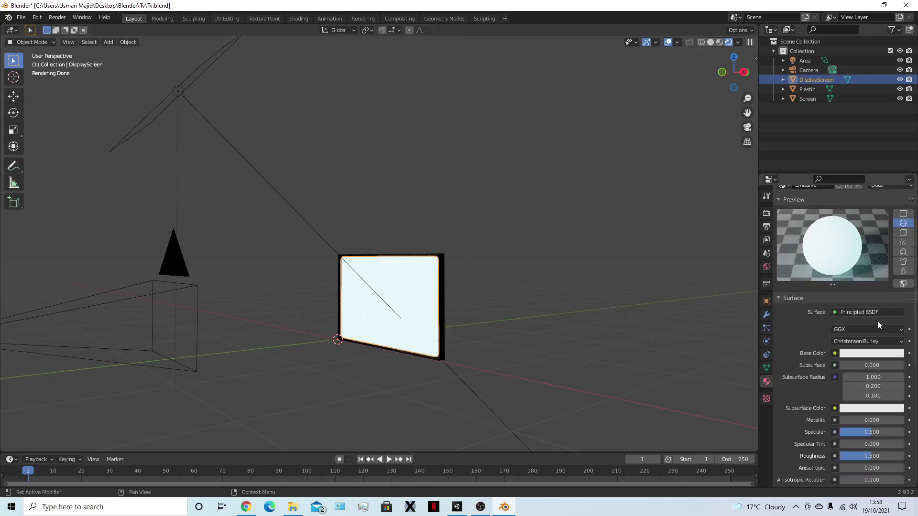
pyautogui.scroll(-1, 830, 384)
pyautogui.click(851, 442)
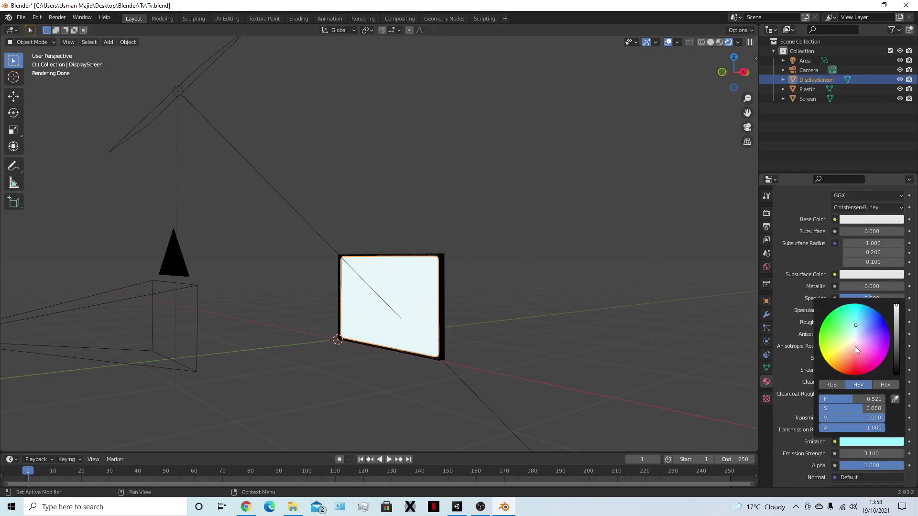
pyautogui.moveTo(855, 352); pyautogui.dragTo(854, 373)
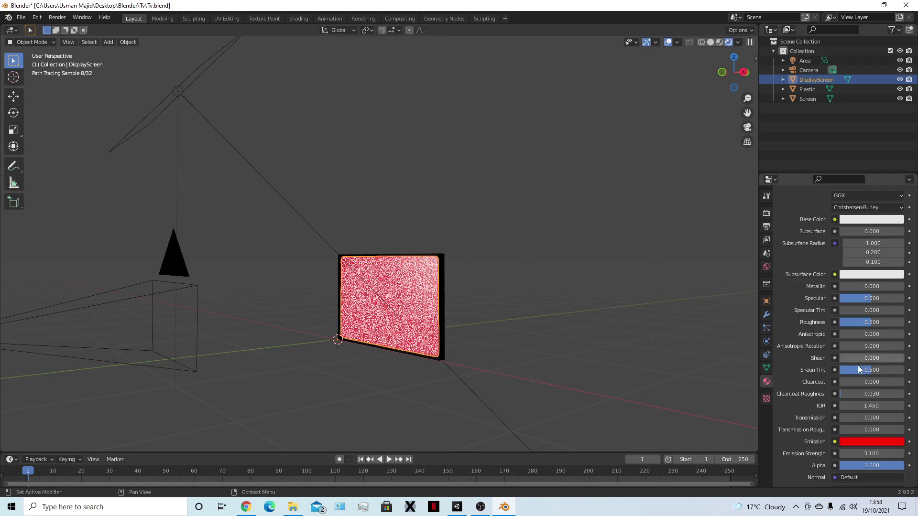
pyautogui.click(870, 442)
pyautogui.moveTo(858, 386); pyautogui.dragTo(865, 315)
# - Add a floor plane at the origin and scale it up by 3.9
pyautogui.moveTo(530, 316); pyautogui.dragTo(549, 311, button='middle')
pyautogui.click(582, 325)
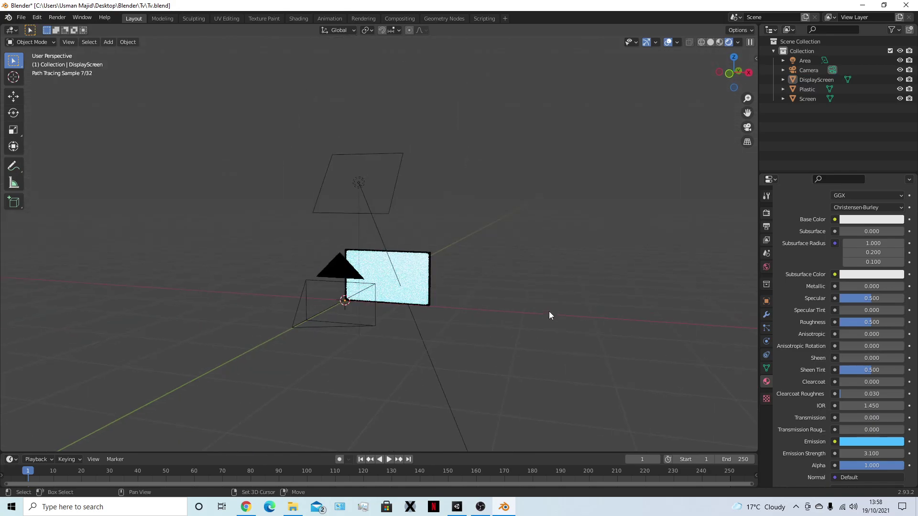
pyautogui.hotkey('shift', 'a')
pyautogui.moveTo(555, 170)
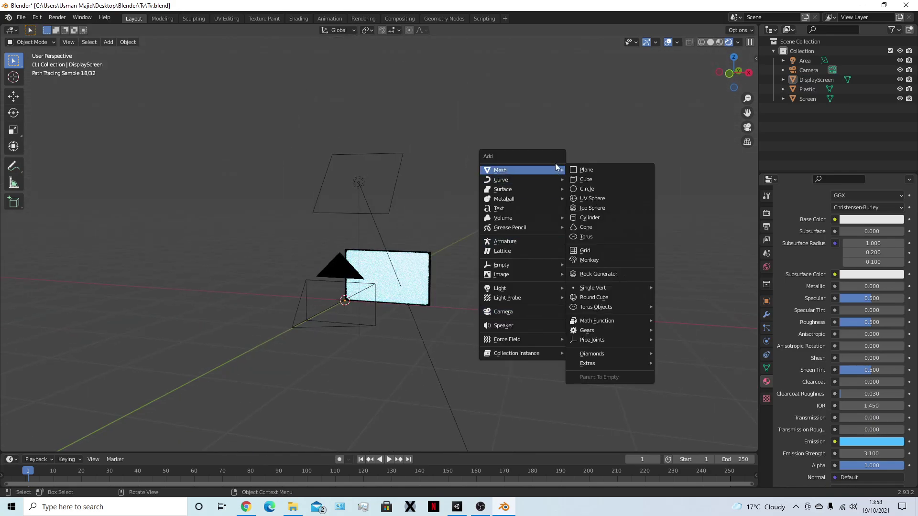
pyautogui.click(586, 170)
pyautogui.press('s')
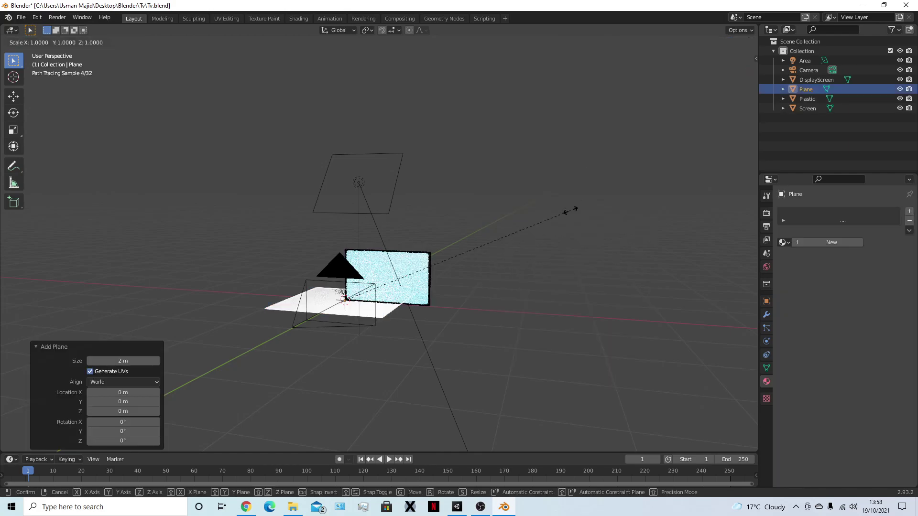
pyautogui.click(532, 206)
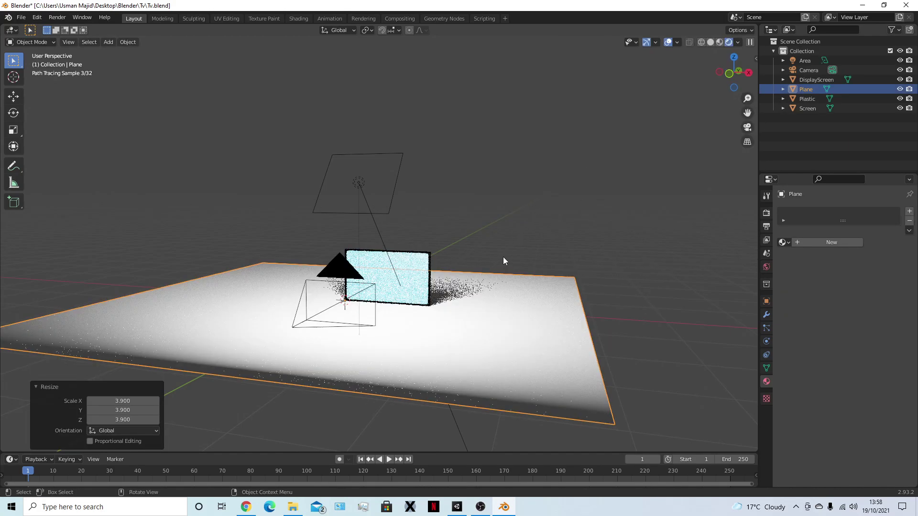
# - Add a second plane and move it 4 m along Y, behind the TV
pyautogui.moveTo(503, 268); pyautogui.dragTo(529, 271, button='middle')
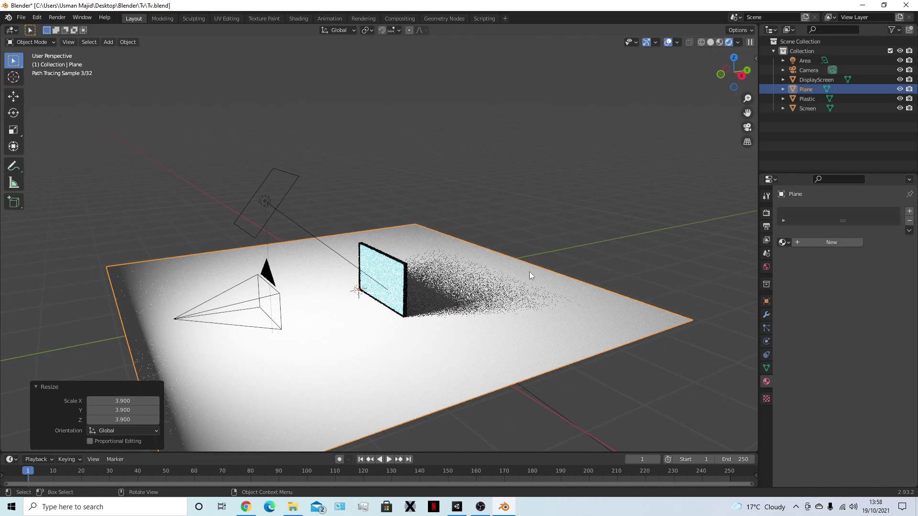
pyautogui.rightClick(529, 272)
pyautogui.press('Escape')
pyautogui.hotkey('shift', 'a')
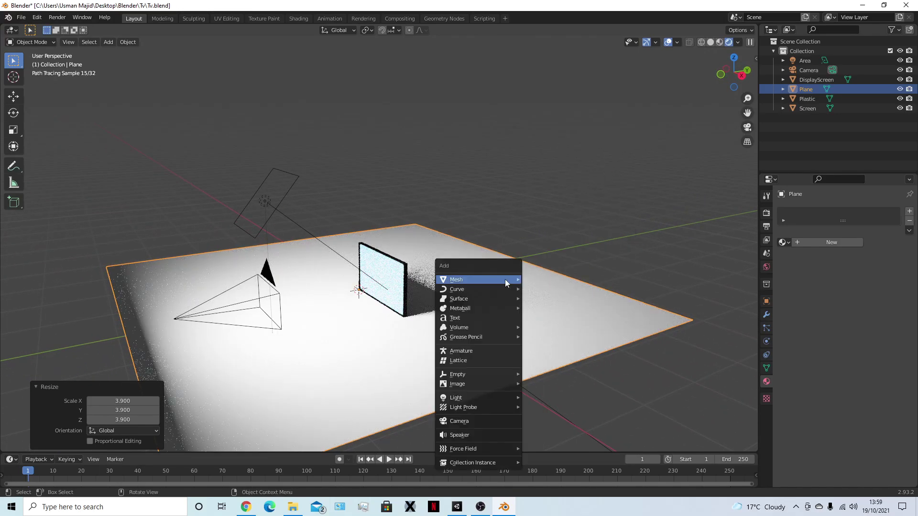
pyautogui.moveTo(505, 279)
pyautogui.click(549, 76)
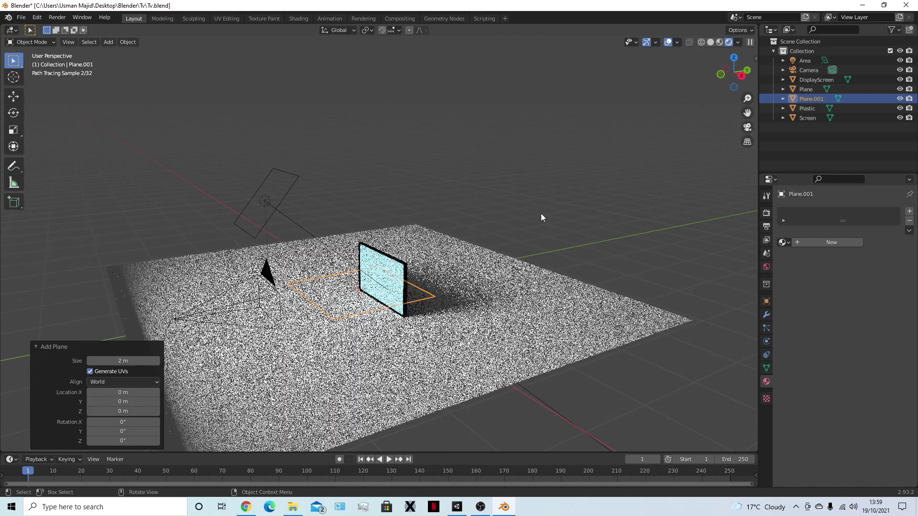
pyautogui.press('g')
pyautogui.press('y')
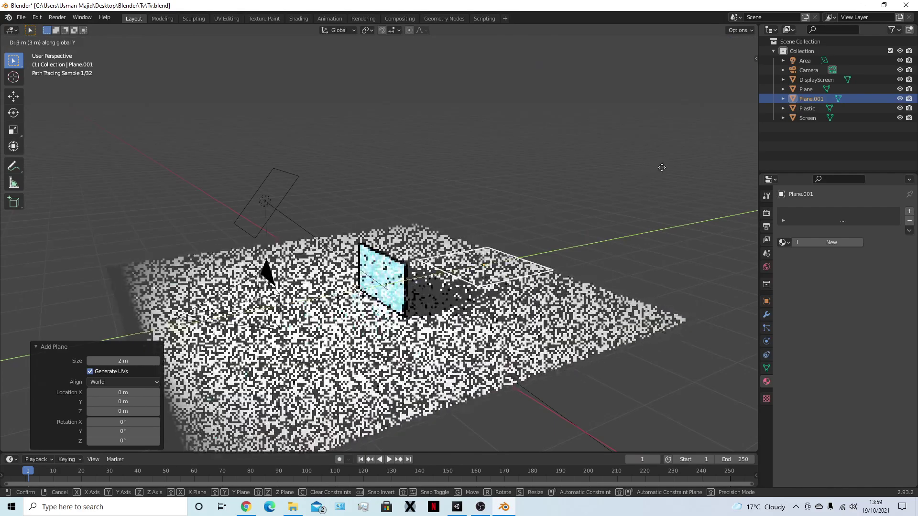
pyautogui.press('4')
pyautogui.press('Return')
# - Rotate the second plane 90° about the X axis to stand it upright as a back wall
pyautogui.press('r')
pyautogui.press('x')
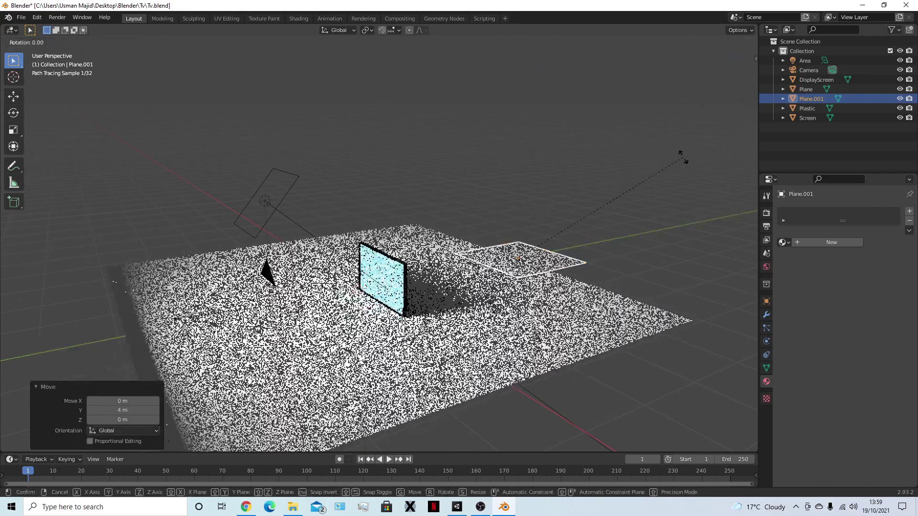
pyautogui.press('9')
pyautogui.press('0')
pyautogui.press('Return')
# - Scale the wall plane by 10, check the backdrop through the camera and in perspective, and deselect it
pyautogui.moveTo(683, 158); pyautogui.dragTo(545, 342, button='middle')
pyautogui.press('s')
pyautogui.press('1')
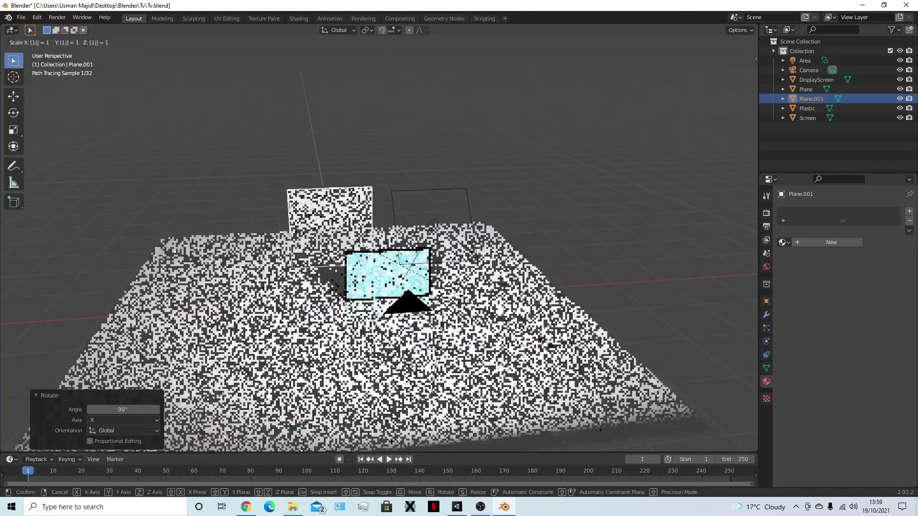
pyautogui.press('0')
pyautogui.press('Return')
pyautogui.press('KP_0')
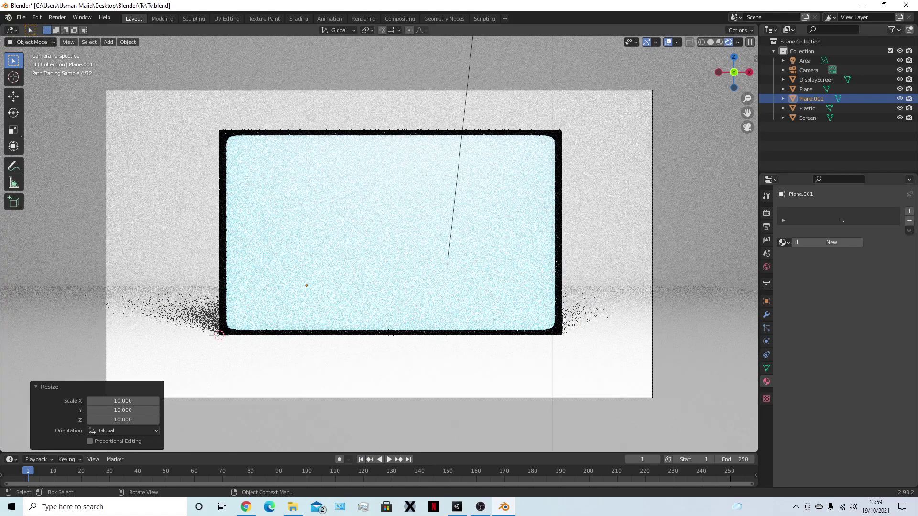
pyautogui.moveTo(406, 246); pyautogui.dragTo(521, 283, button='middle')
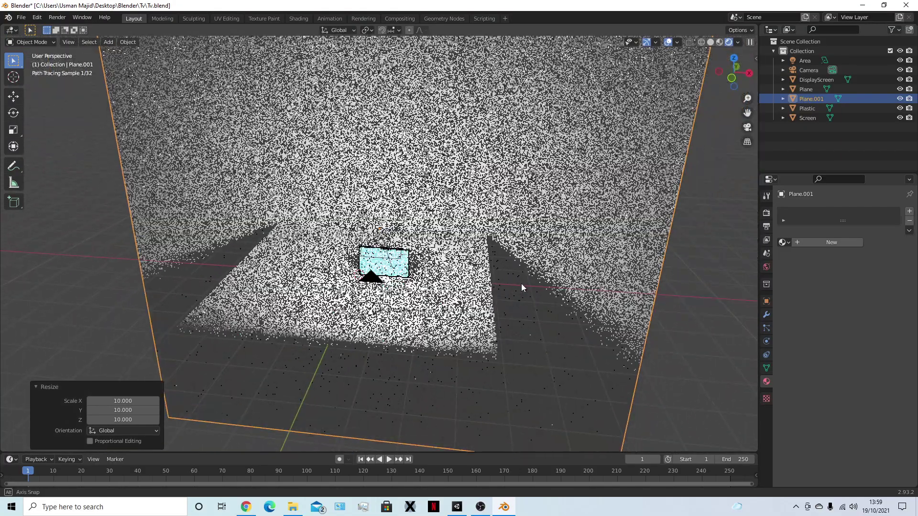
pyautogui.click(451, 249)
pyautogui.click(465, 213)
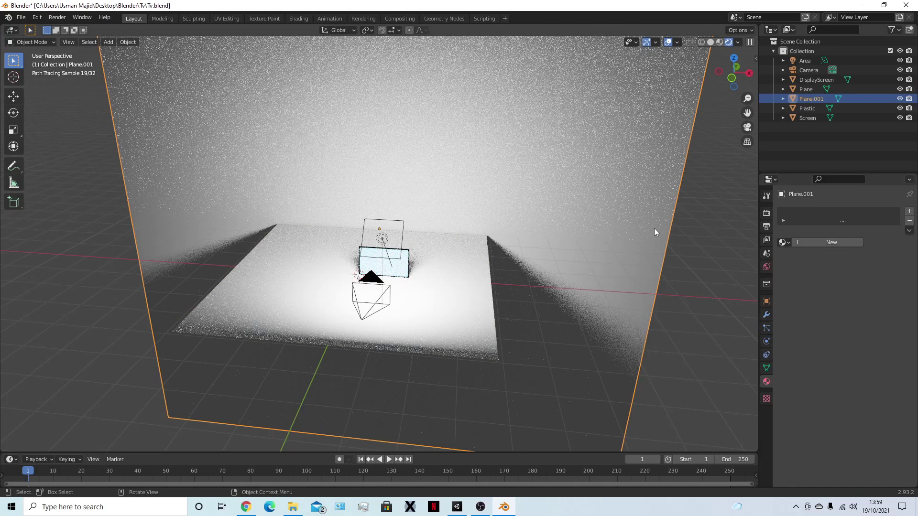
pyautogui.click(726, 239)
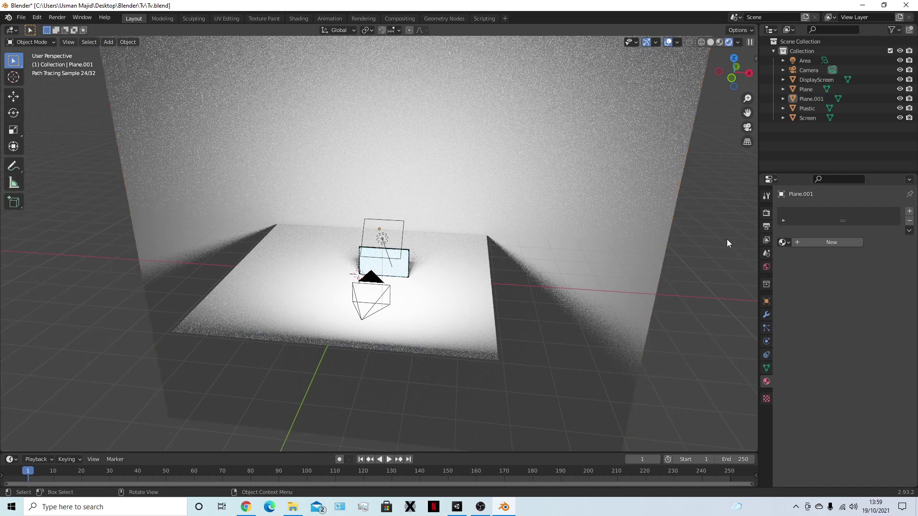
# - Set the Cycles render samples to 64 and enable render denoising with NLM
pyautogui.click(766, 212)
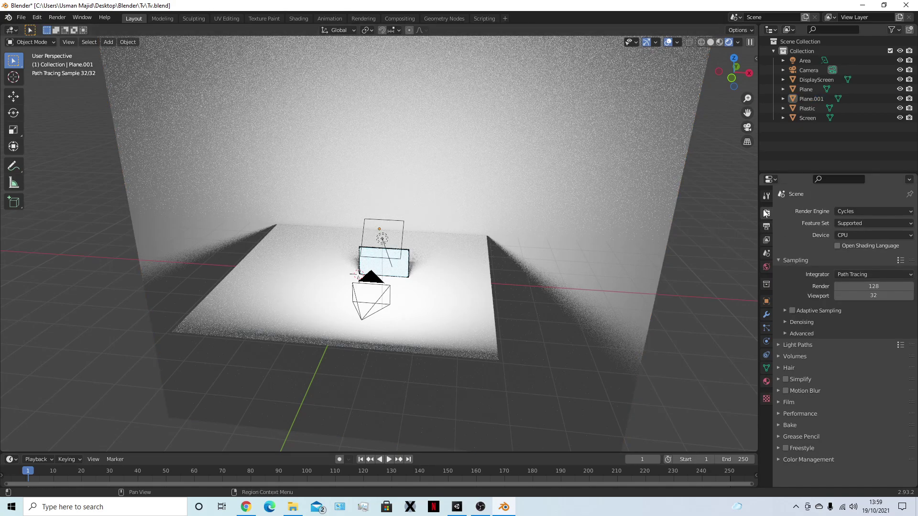
pyautogui.click(850, 286)
pyautogui.write('6')
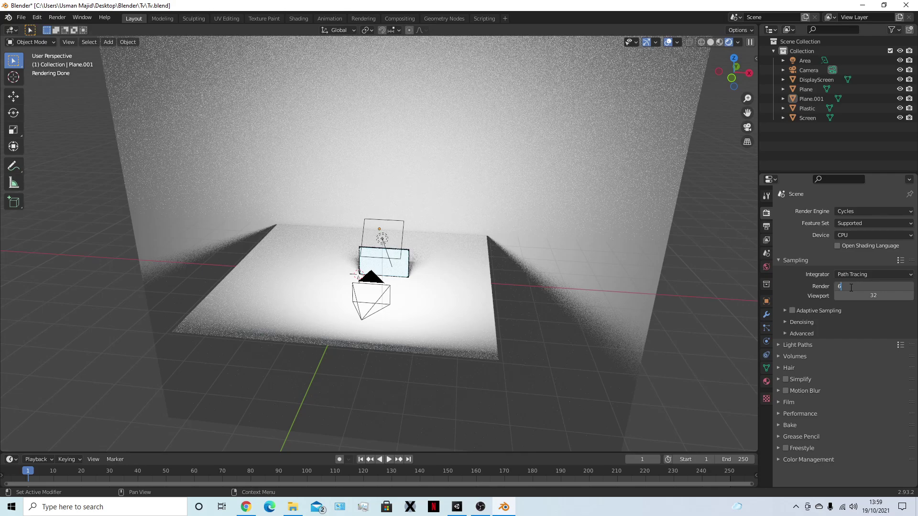
pyautogui.write('4')
pyautogui.press('Return')
pyautogui.click(789, 323)
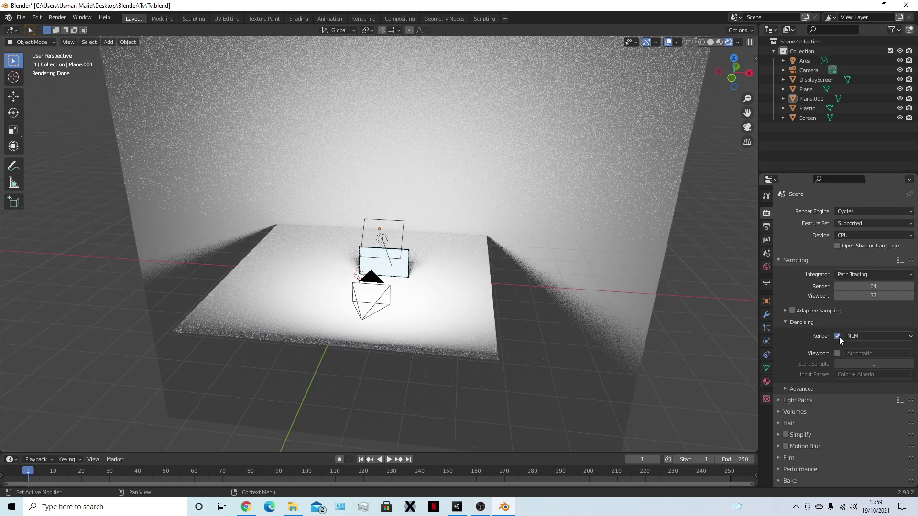
# - Start rendering the current frame, close its render window, and save the file
pyautogui.press('F12')
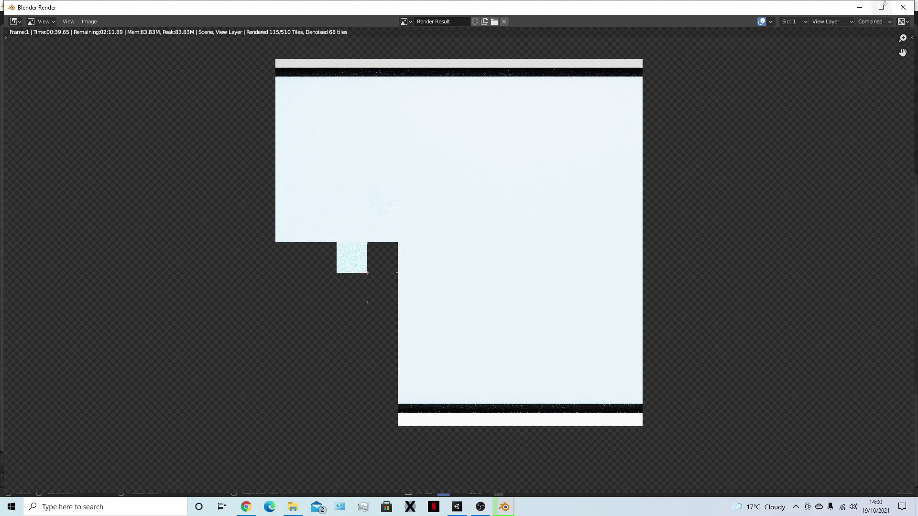
pyautogui.click(903, 8)
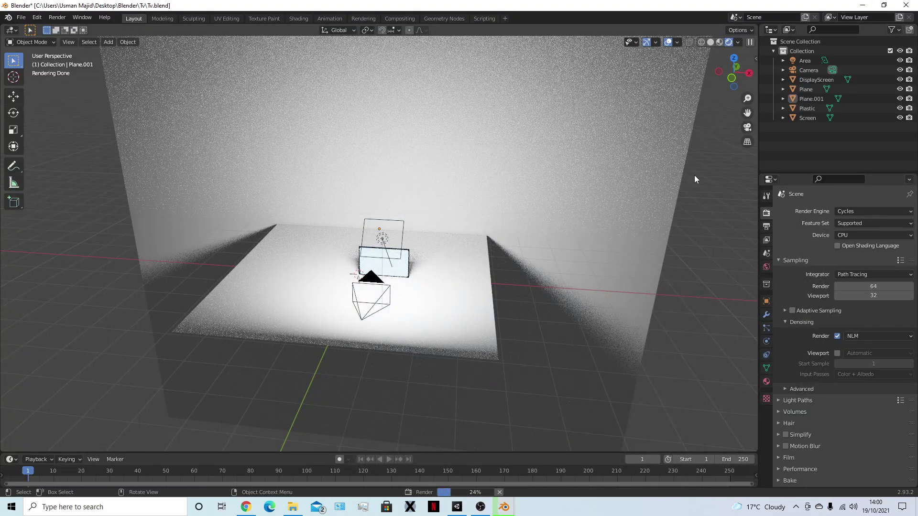
pyautogui.hotkey('ctrl', 's')
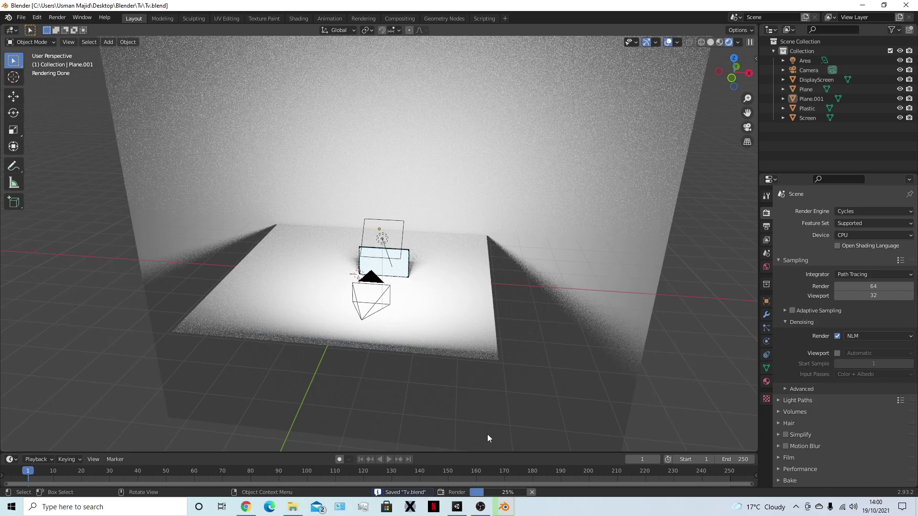